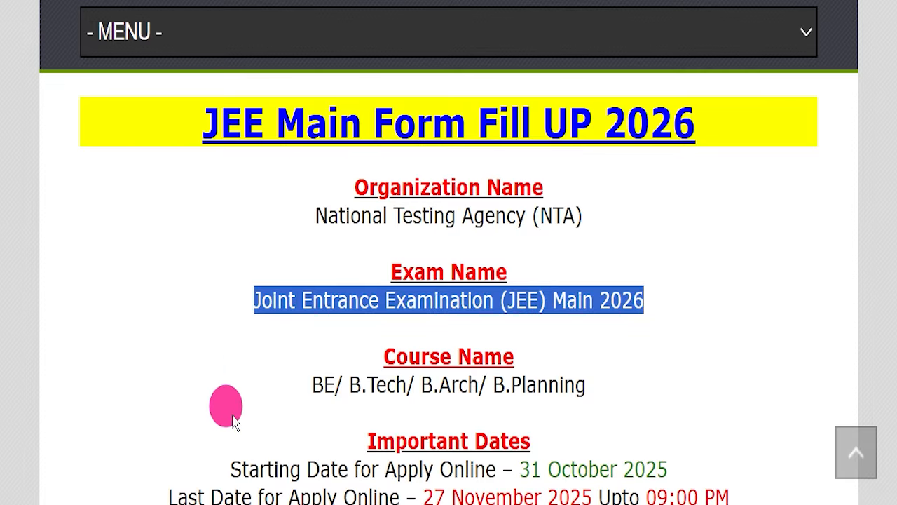
# Look over the JEE(Main) 2026 Session 1 candidate login page and the full registration form.
pyautogui.click(614, 314)
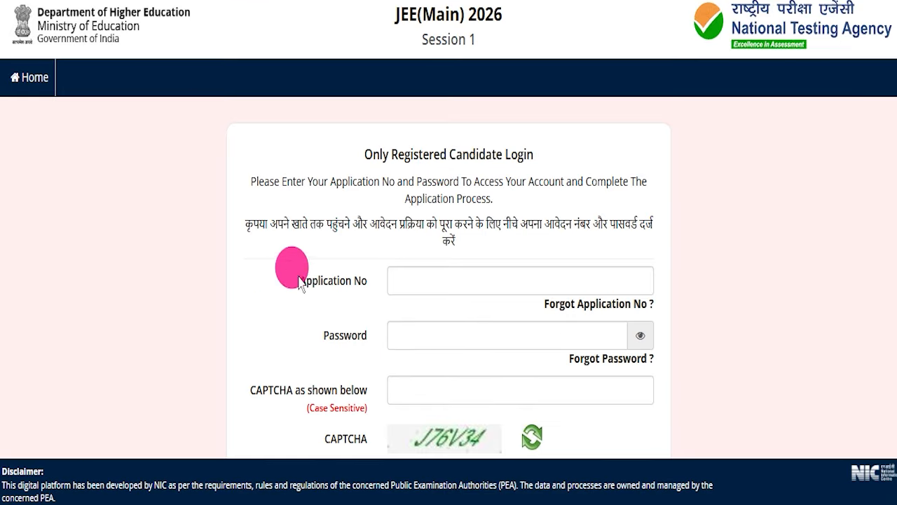
pyautogui.scroll(-3, 465, 304)
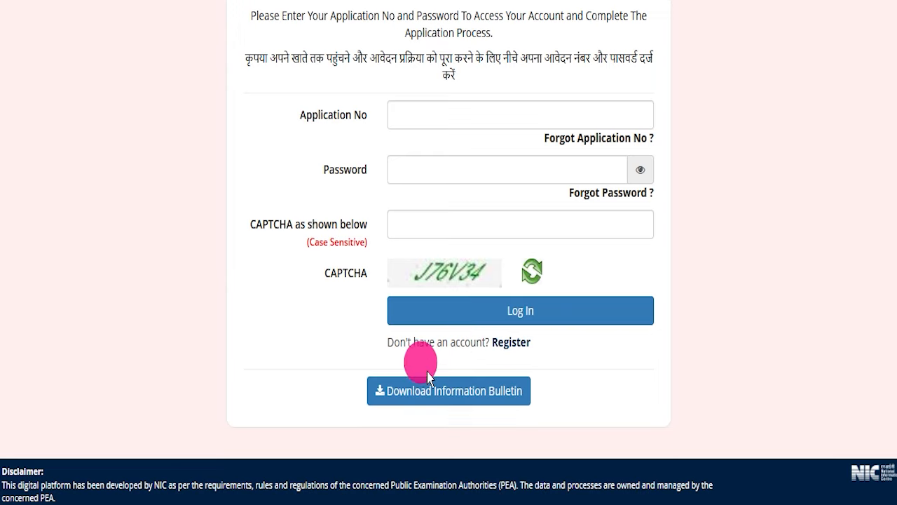
pyautogui.scroll(3, 454, 350)
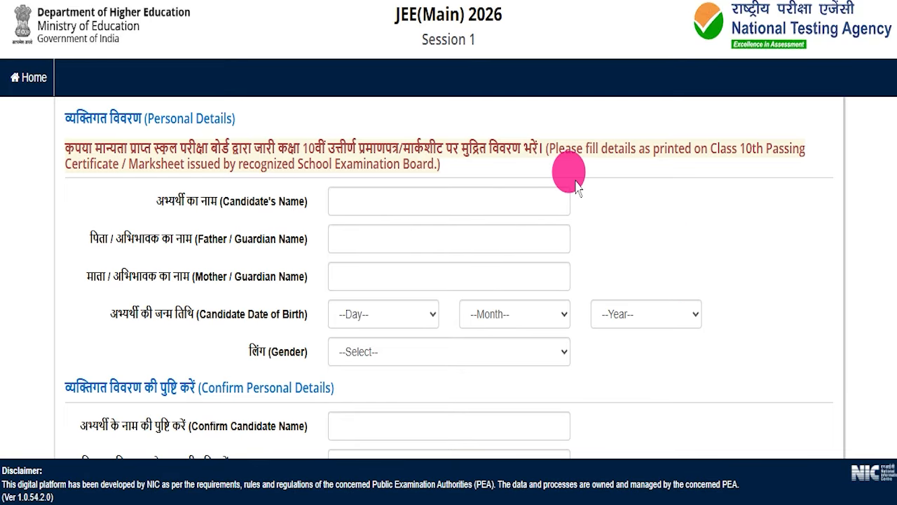
pyautogui.scroll(-15, 574, 186)
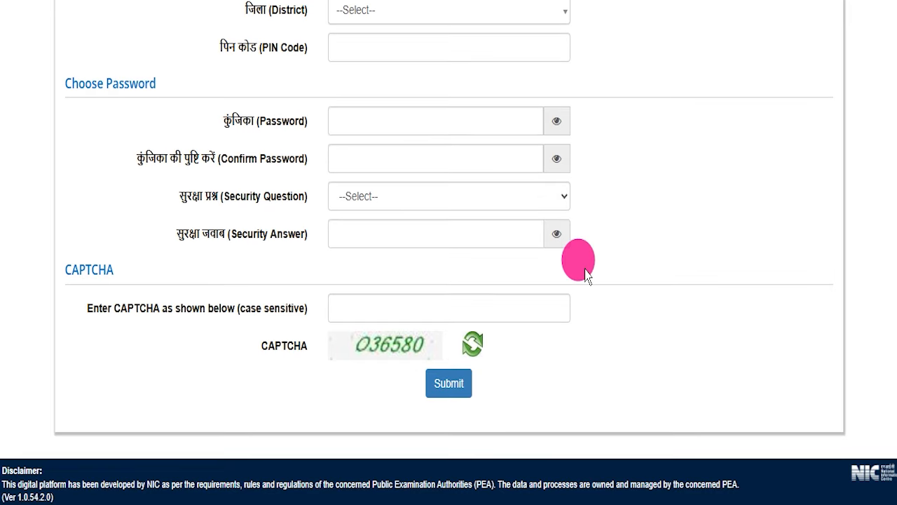
pyautogui.scroll(15, 585, 275)
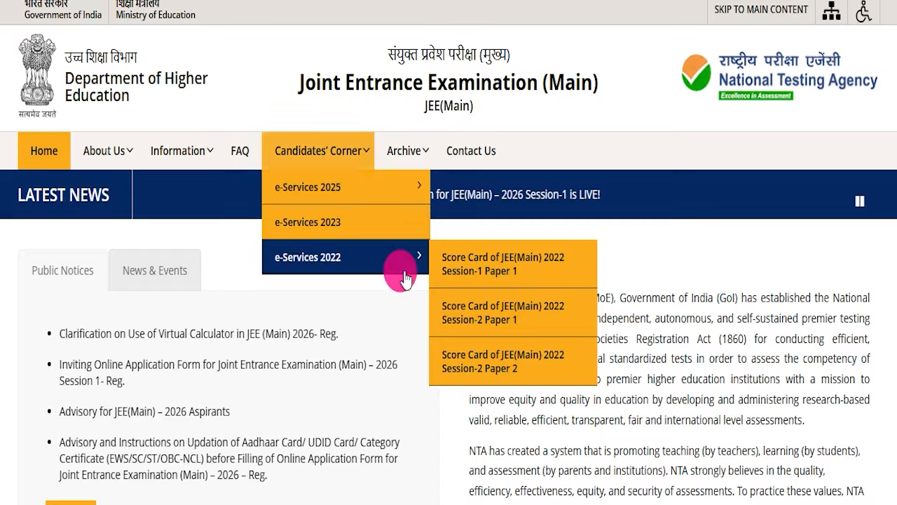
# Look through the JEE(Main) homepage and Session 1 application portal, including the opening pages of the Information Bulletin PDF.
pyautogui.scroll(-9, 445, 355)
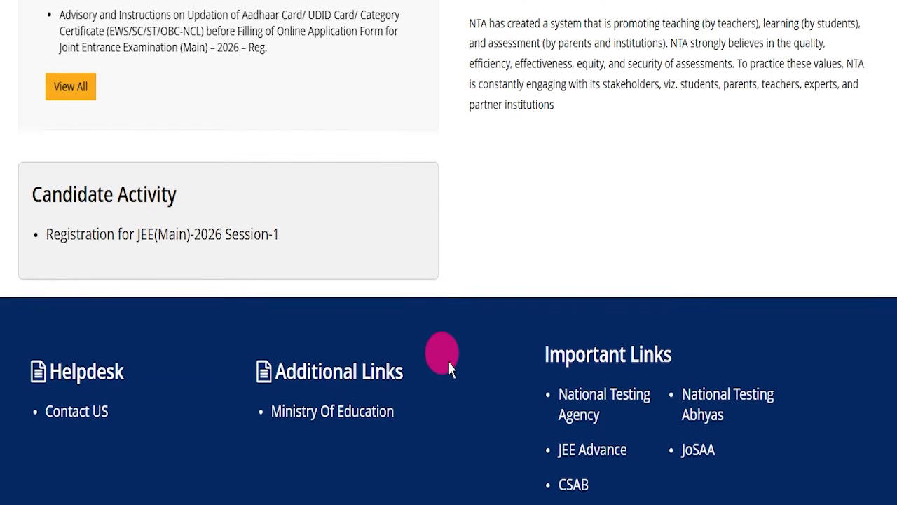
pyautogui.scroll(10, 449, 370)
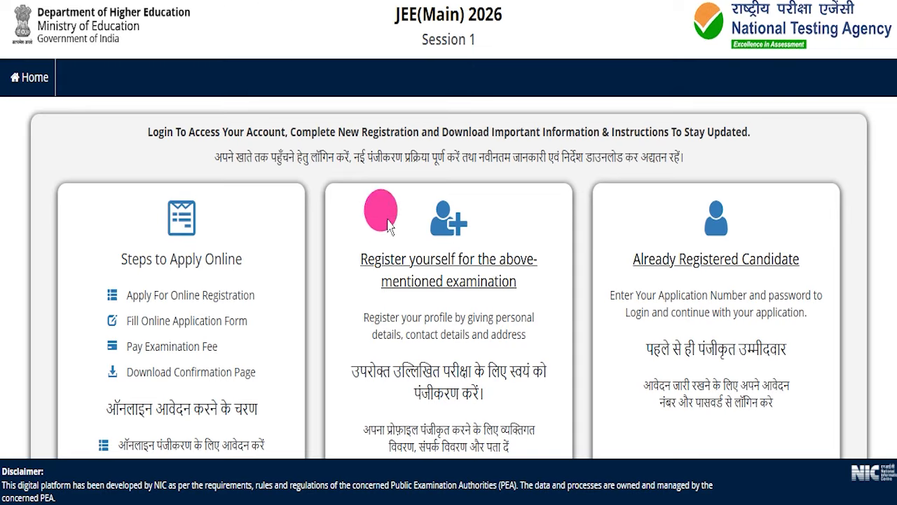
pyautogui.scroll(-4, 393, 284)
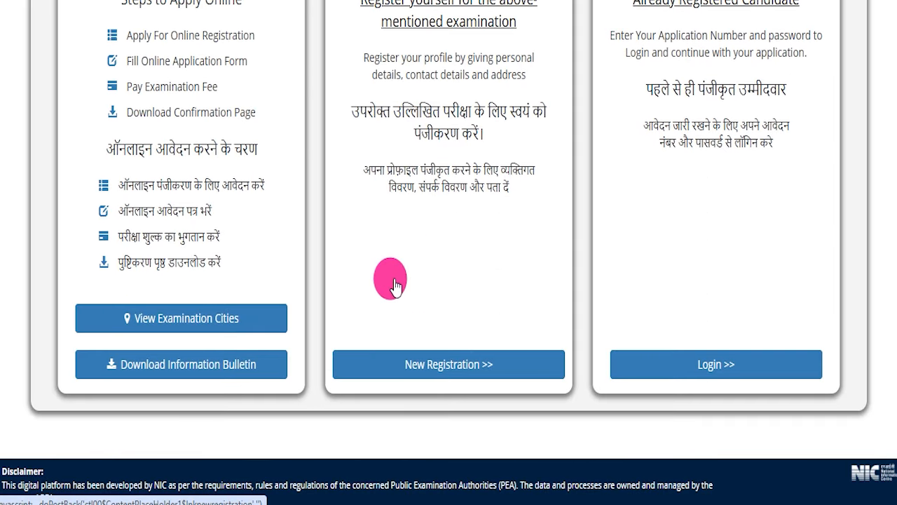
pyautogui.scroll(4, 396, 288)
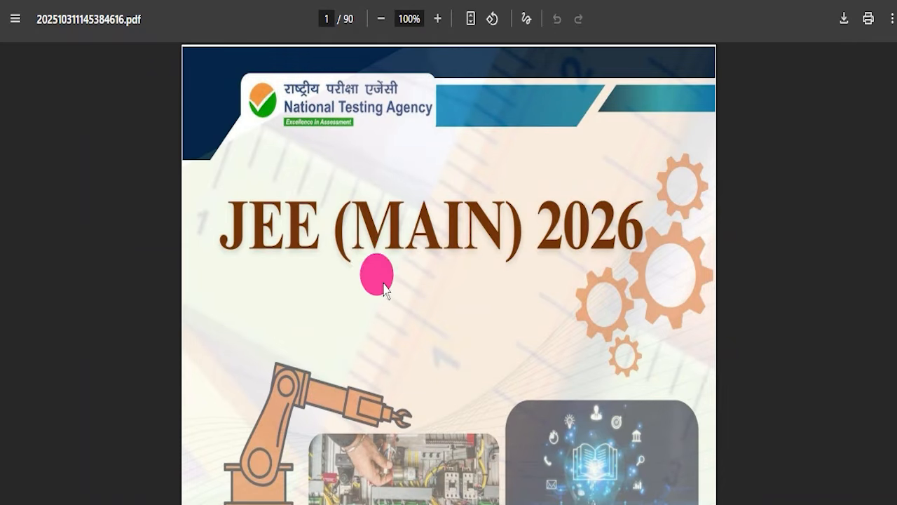
pyautogui.scroll(-10, 376, 280)
pyautogui.scroll(-15, 403, 304)
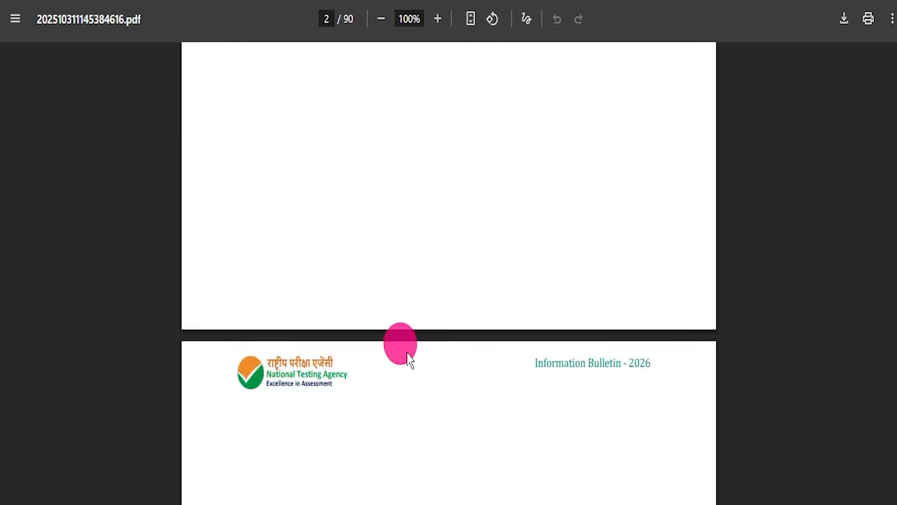
pyautogui.scroll(15, 407, 365)
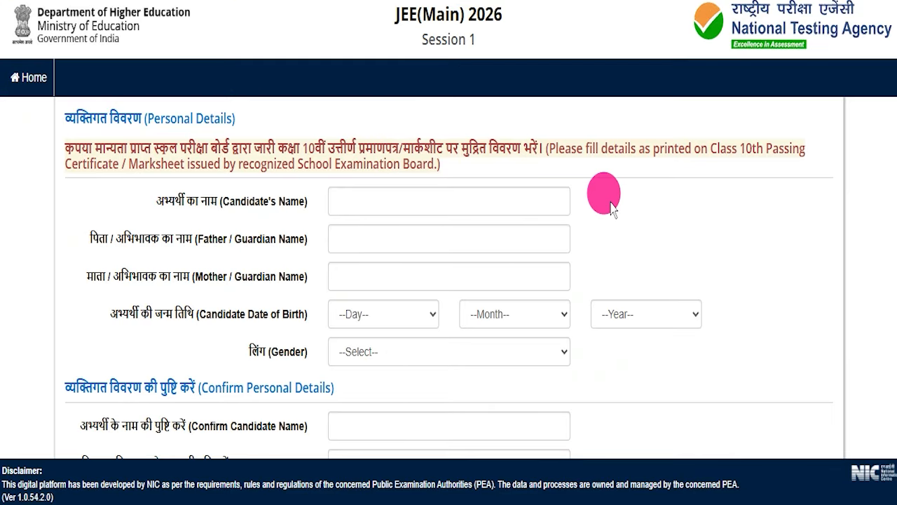
# Examine the registration form's sections from Personal Details through addresses and password to the CAPTCHA.
pyautogui.scroll(-20, 611, 208)
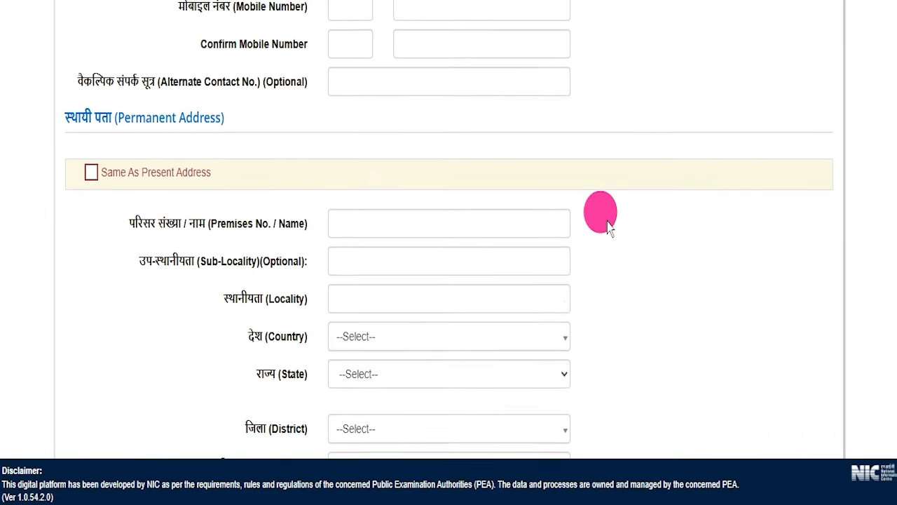
pyautogui.scroll(-1, 606, 236)
pyautogui.scroll(20, 606, 237)
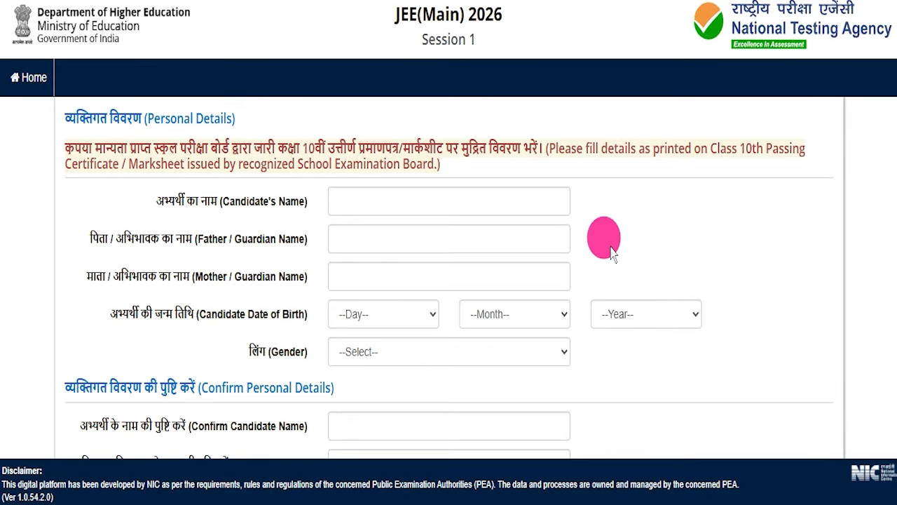
pyautogui.scroll(-6, 611, 254)
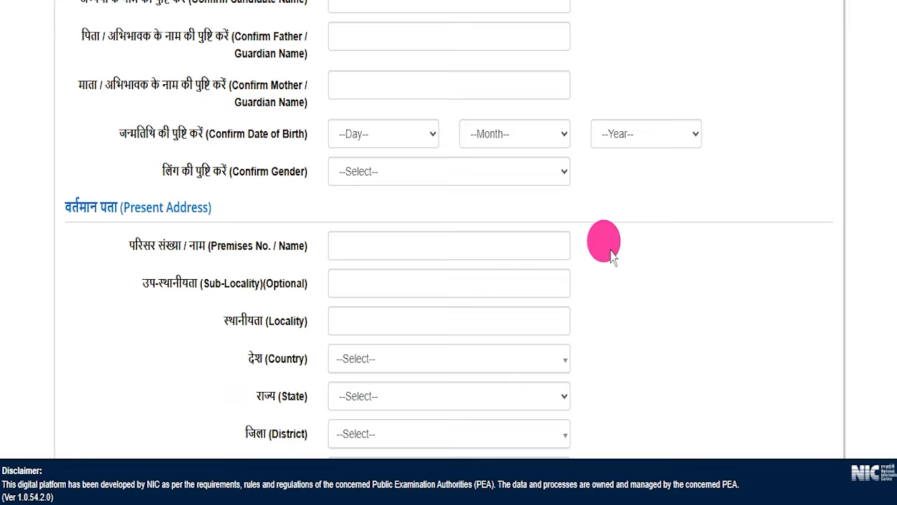
pyautogui.scroll(-15, 611, 253)
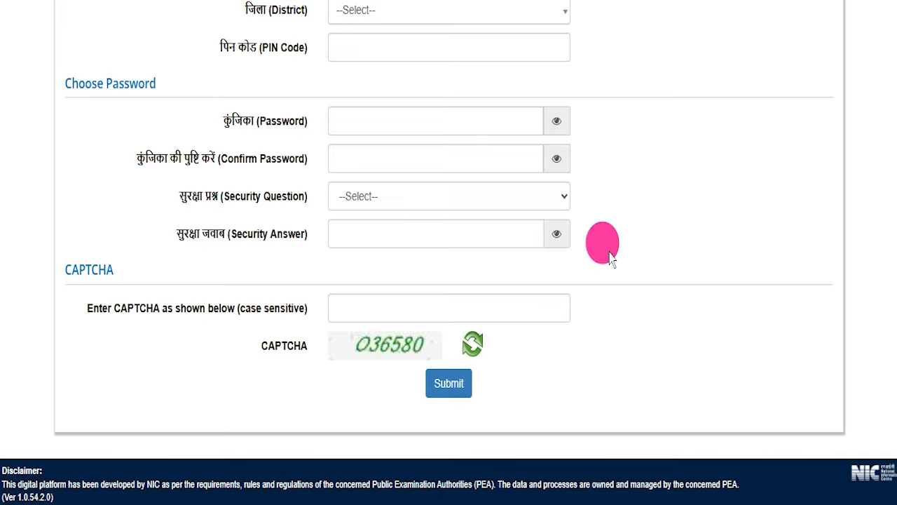
pyautogui.scroll(15, 459, 261)
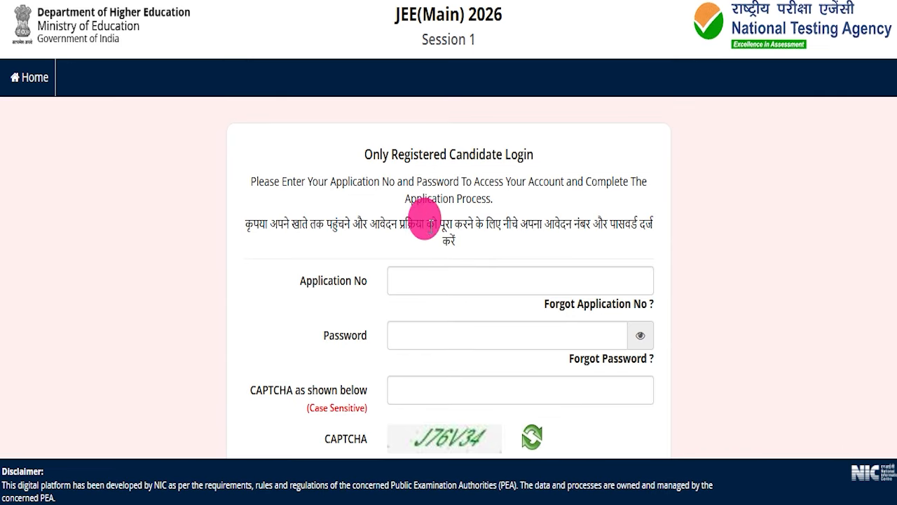
# Review the candidate login page, the form's present address fields and the portal's registration and login options.
pyautogui.scroll(-2, 425, 217)
pyautogui.scroll(3, 425, 221)
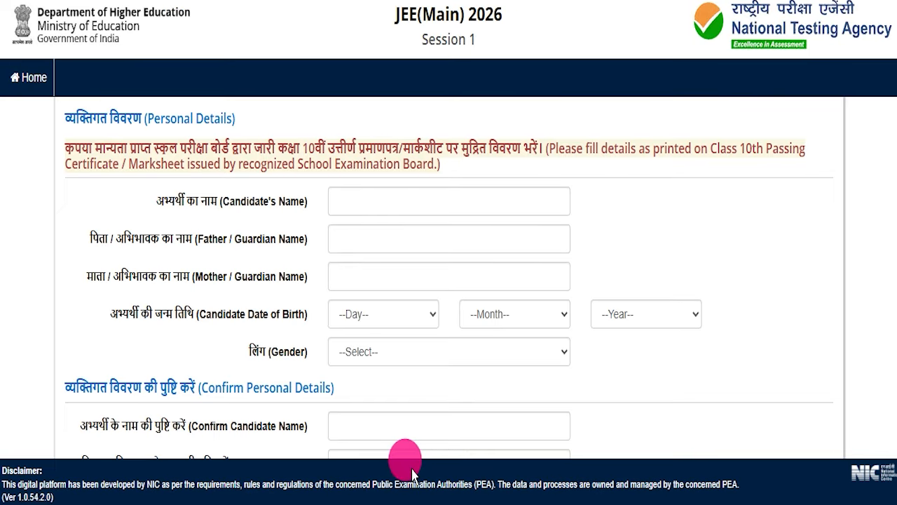
pyautogui.scroll(-10, 540, 280)
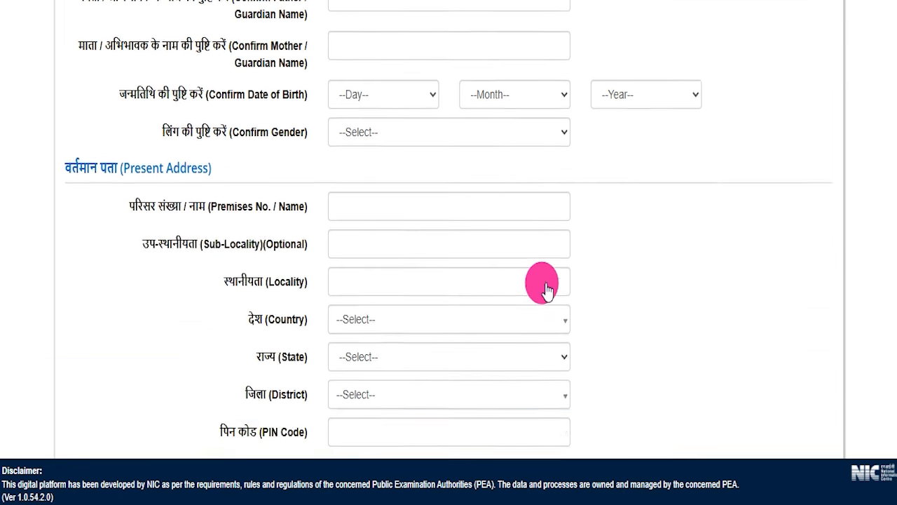
pyautogui.scroll(7, 365, 211)
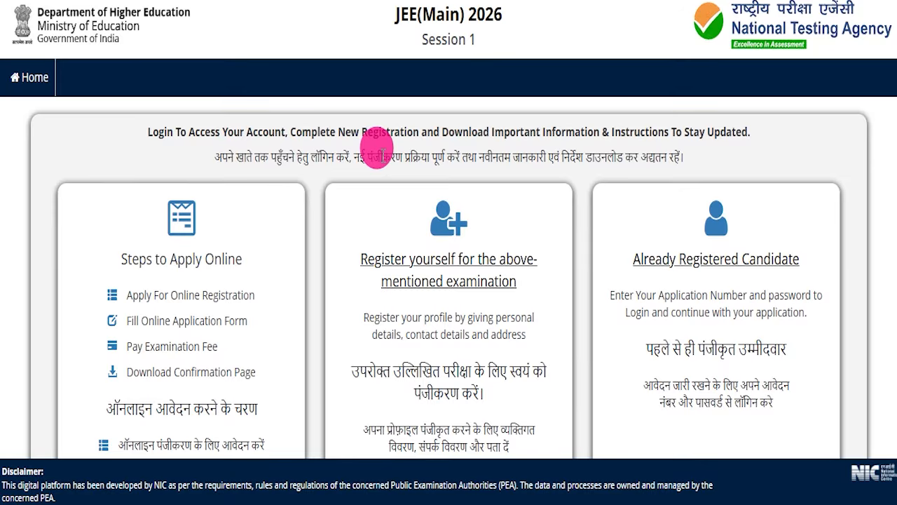
pyautogui.scroll(-4, 377, 149)
pyautogui.scroll(4, 337, 255)
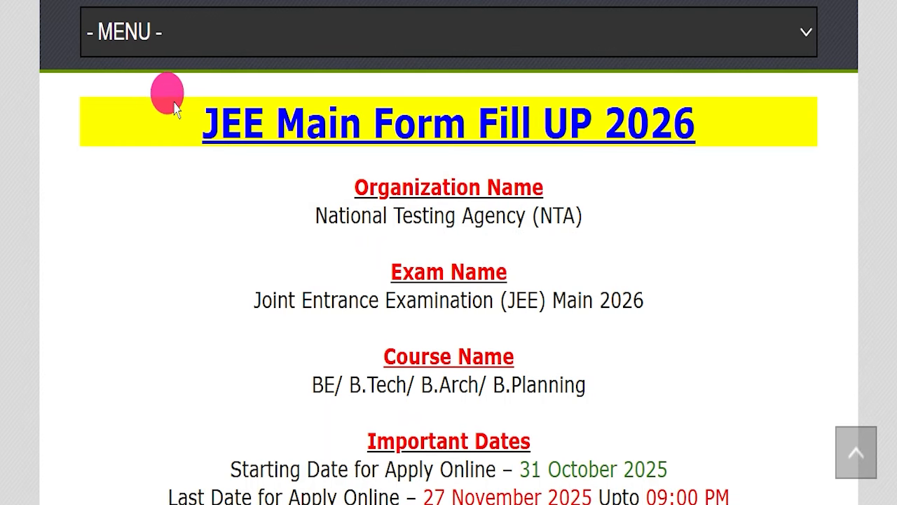
# Skim the JEE Main 2026 notification article from the page header down to the Form Fill UP 2026 section.
pyautogui.moveTo(168, 90); pyautogui.dragTo(710, 130)
pyautogui.click(699, 204)
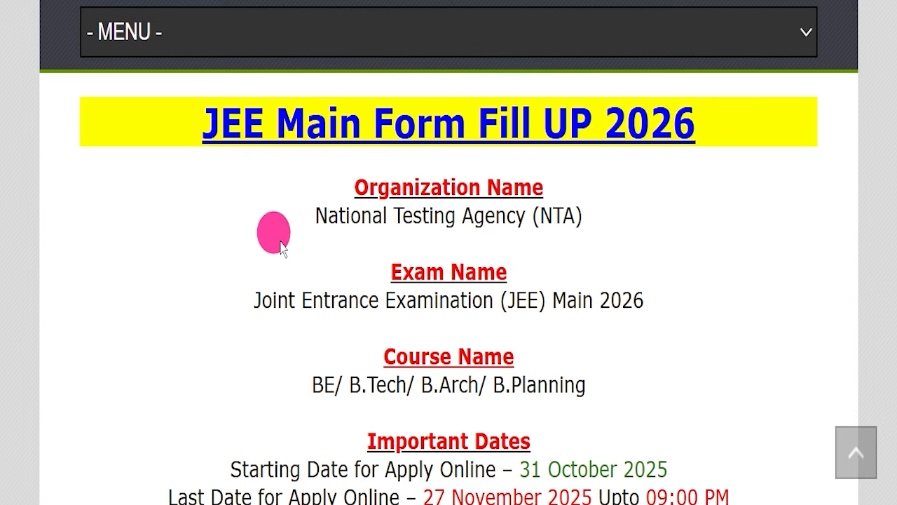
pyautogui.scroll(15, 319, 237)
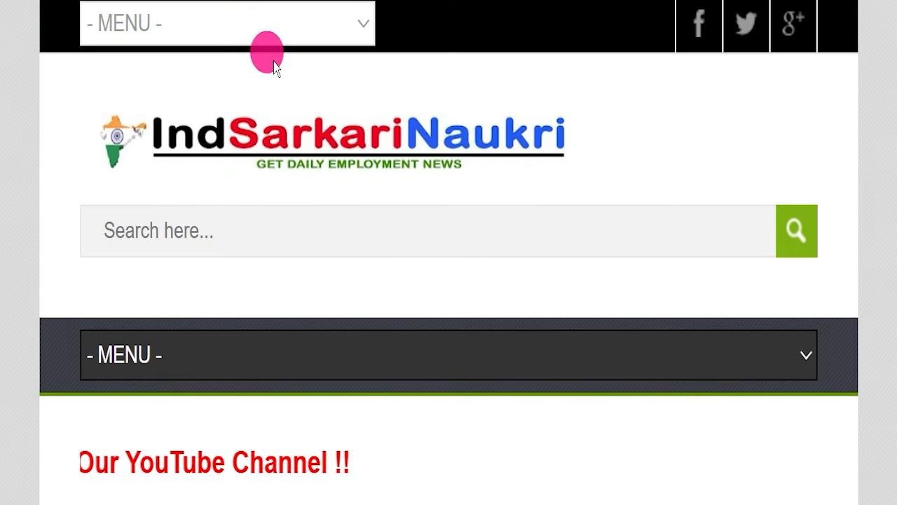
pyautogui.scroll(-6, 465, 250)
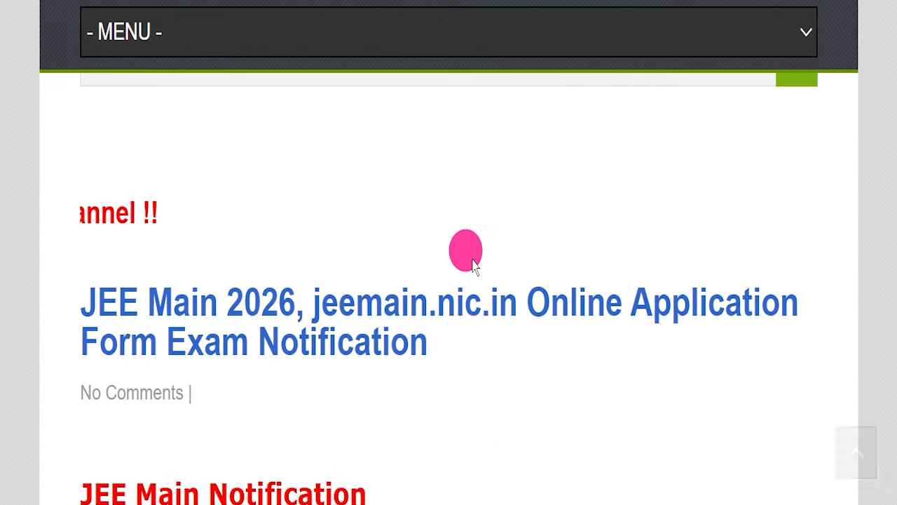
pyautogui.scroll(-10, 473, 265)
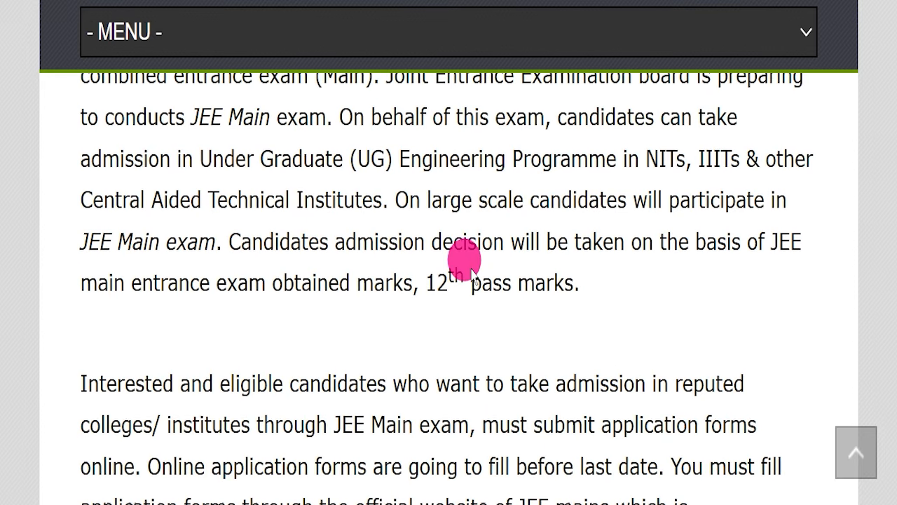
pyautogui.scroll(-5, 472, 272)
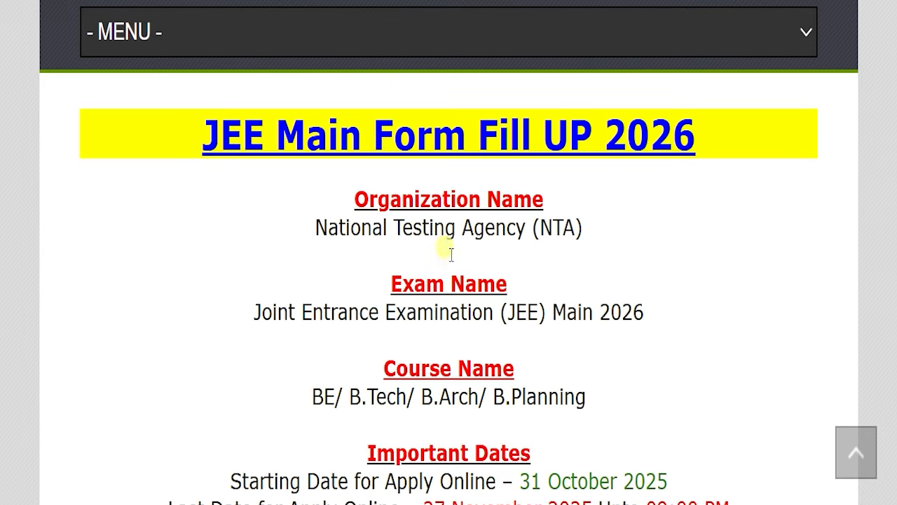
# Highlight the JEE Main Form Fill UP 2026 heading and the organization, exam and course names beneath it.
pyautogui.click(231, 225)
pyautogui.moveTo(198, 133); pyautogui.dragTo(705, 126)
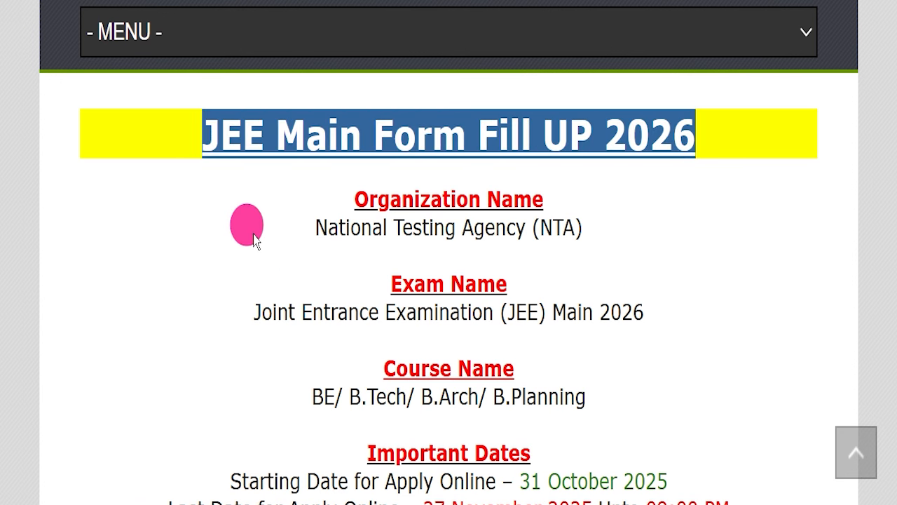
pyautogui.click(343, 226)
pyautogui.moveTo(574, 215); pyautogui.dragTo(621, 231)
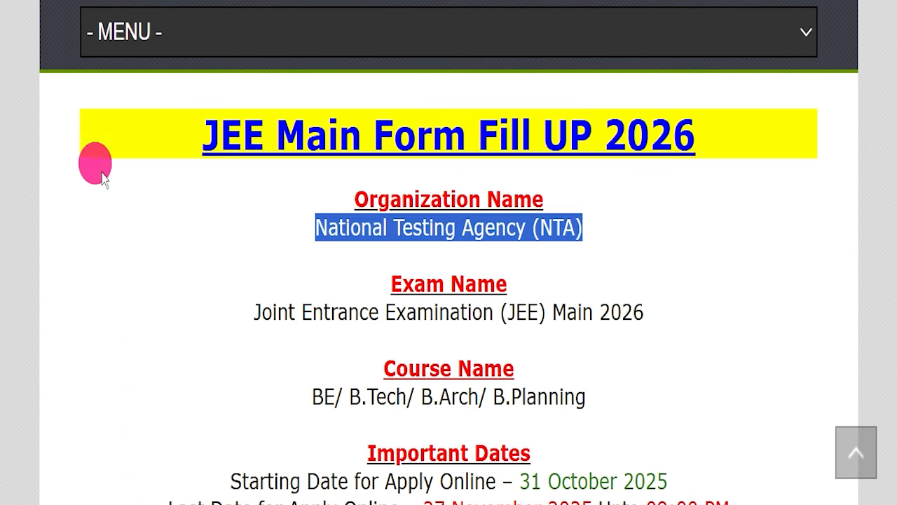
pyautogui.moveTo(250, 314); pyautogui.dragTo(663, 301)
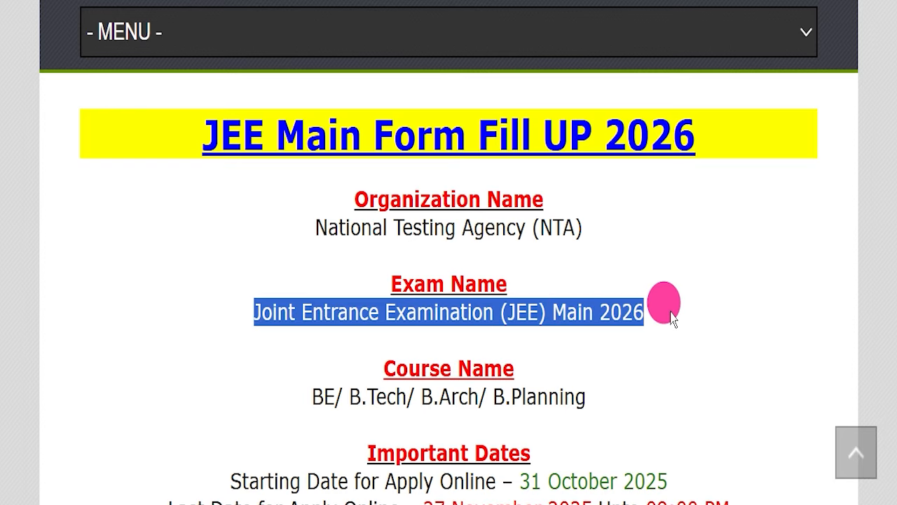
pyautogui.moveTo(273, 403); pyautogui.dragTo(586, 396)
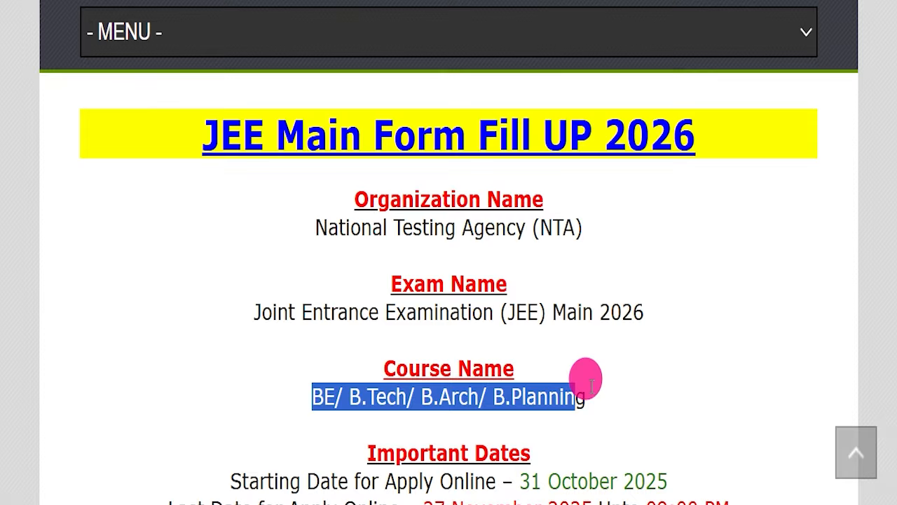
# Review the Important Dates section and highlight the last date for applying online.
pyautogui.scroll(-1, 601, 342)
pyautogui.scroll(-2, 631, 273)
pyautogui.click(668, 206)
pyautogui.scroll(-1, 671, 206)
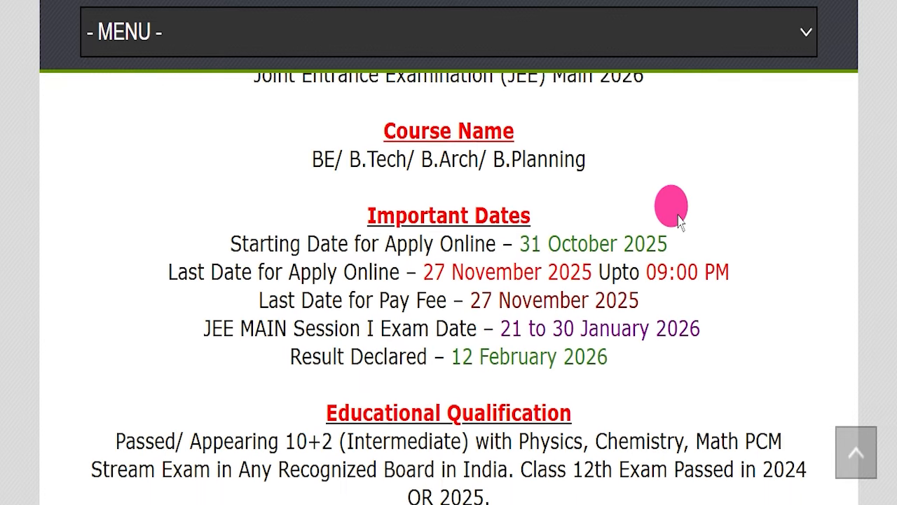
pyautogui.scroll(-1, 380, 272)
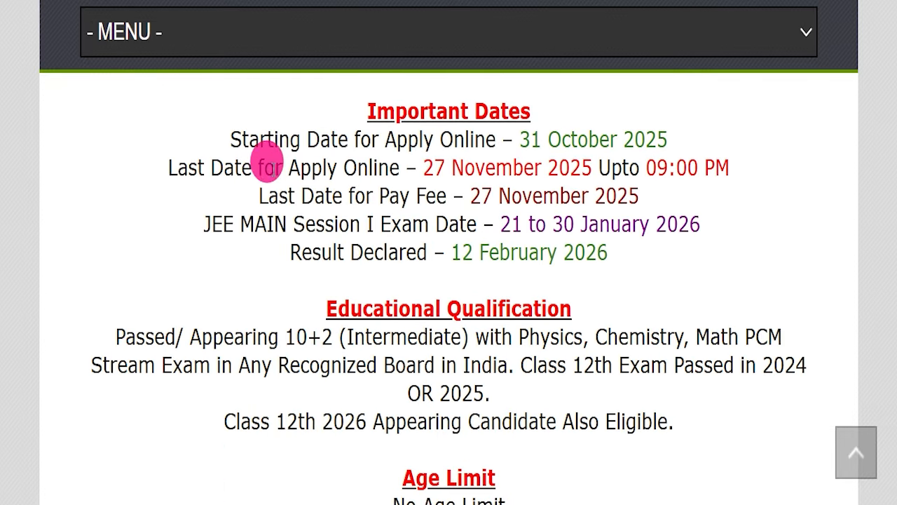
pyautogui.moveTo(418, 167); pyautogui.dragTo(574, 166)
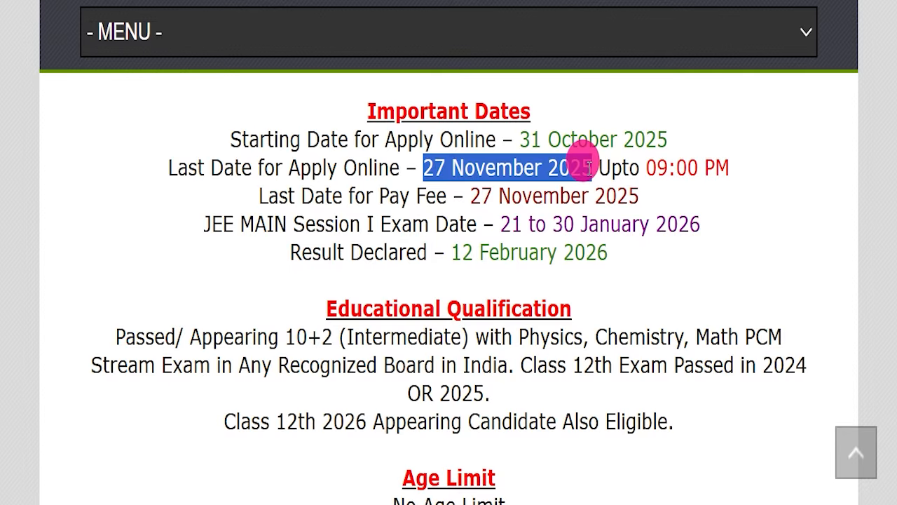
# Read the Educational Qualification and Age Limit sections, highlighting the intermediate requirement and the age rule.
pyautogui.moveTo(291, 297); pyautogui.dragTo(645, 301)
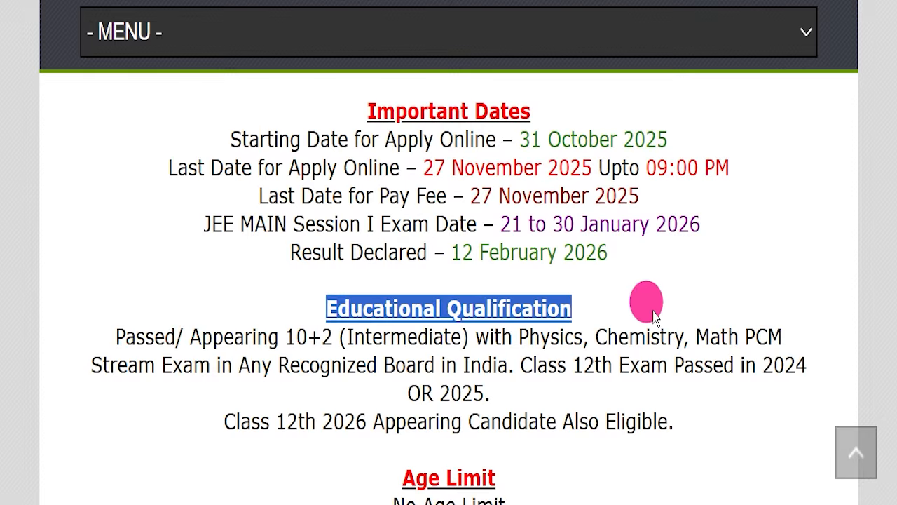
pyautogui.scroll(-1, 617, 294)
pyautogui.click(116, 256)
pyautogui.moveTo(102, 257); pyautogui.dragTo(456, 259)
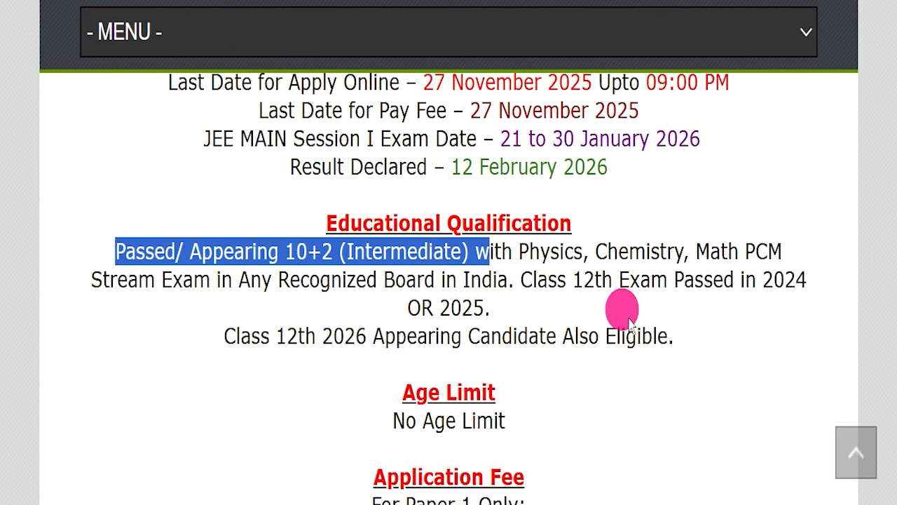
pyautogui.scroll(-1, 588, 301)
pyautogui.moveTo(310, 331); pyautogui.dragTo(602, 336)
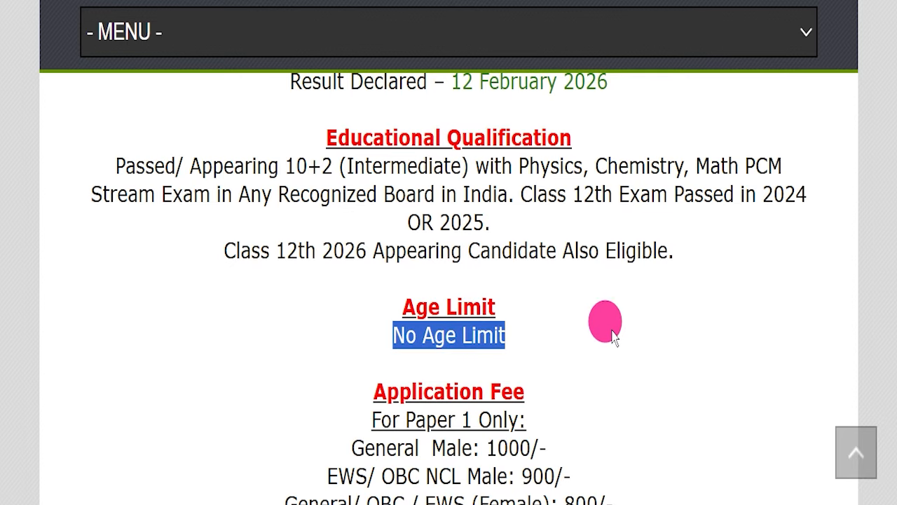
# Read the Application Fee section for Paper 1 only, highlighting the fee line for each candidate category.
pyautogui.scroll(-2, 604, 326)
pyautogui.moveTo(371, 249); pyautogui.dragTo(534, 248)
pyautogui.click(366, 283)
pyautogui.moveTo(354, 277); pyautogui.dragTo(571, 259)
pyautogui.click(372, 291)
pyautogui.moveTo(330, 306); pyautogui.dragTo(610, 290)
pyautogui.moveTo(289, 335); pyautogui.dragTo(310, 357)
pyautogui.moveTo(614, 333); pyautogui.dragTo(577, 354)
pyautogui.moveTo(327, 395); pyautogui.dragTo(579, 381)
# Highlight the category fees for Paper 1 & 2 Both Paper and the accepted fee payment methods.
pyautogui.scroll(-2, 579, 381)
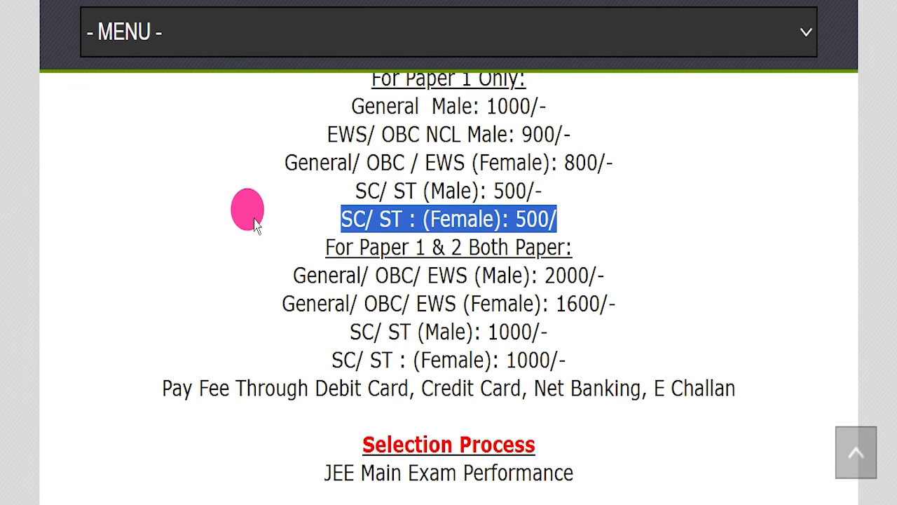
pyautogui.moveTo(313, 253); pyautogui.dragTo(553, 275)
pyautogui.click(298, 275)
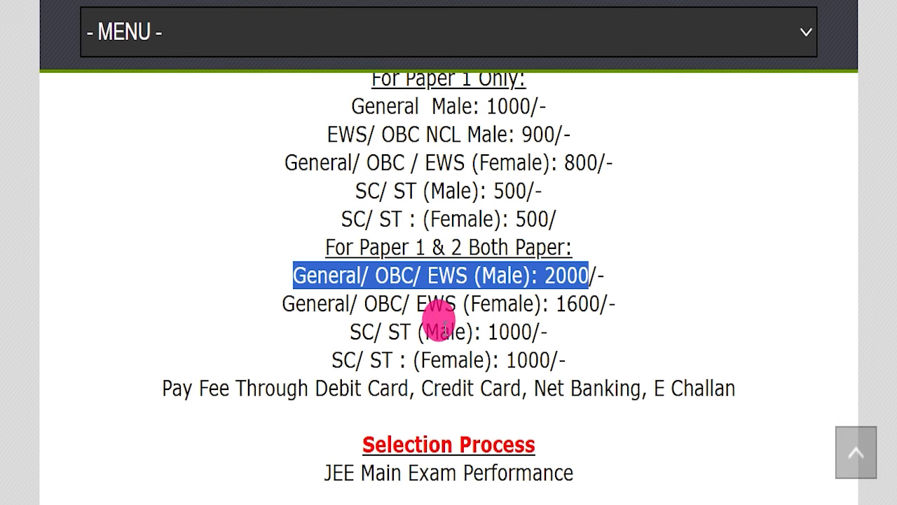
pyautogui.moveTo(555, 303); pyautogui.dragTo(641, 305)
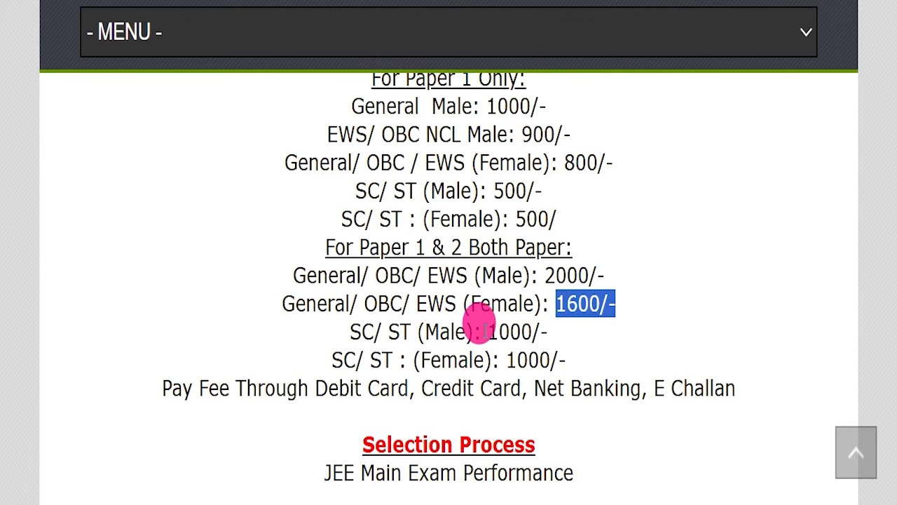
pyautogui.moveTo(481, 331); pyautogui.dragTo(561, 335)
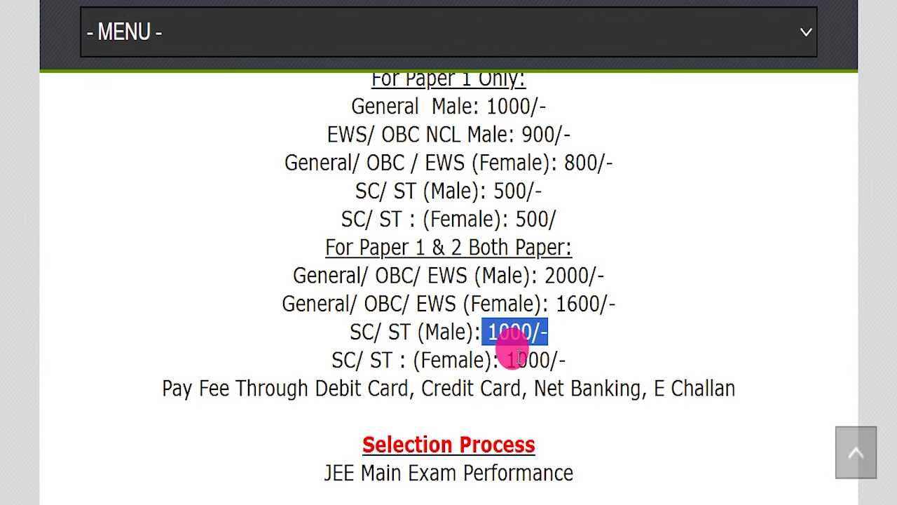
pyautogui.moveTo(506, 359); pyautogui.dragTo(569, 359)
pyautogui.moveTo(315, 388); pyautogui.dragTo(747, 396)
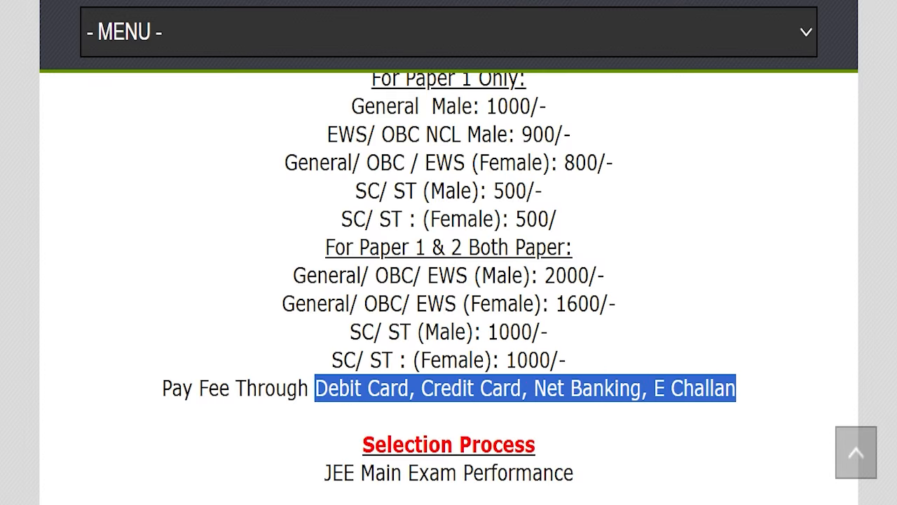
# Highlight the entries under the Selection Process and Apply Mode headings.
pyautogui.scroll(-3, 736, 333)
pyautogui.moveTo(322, 302); pyautogui.dragTo(597, 305)
pyautogui.scroll(-1, 602, 305)
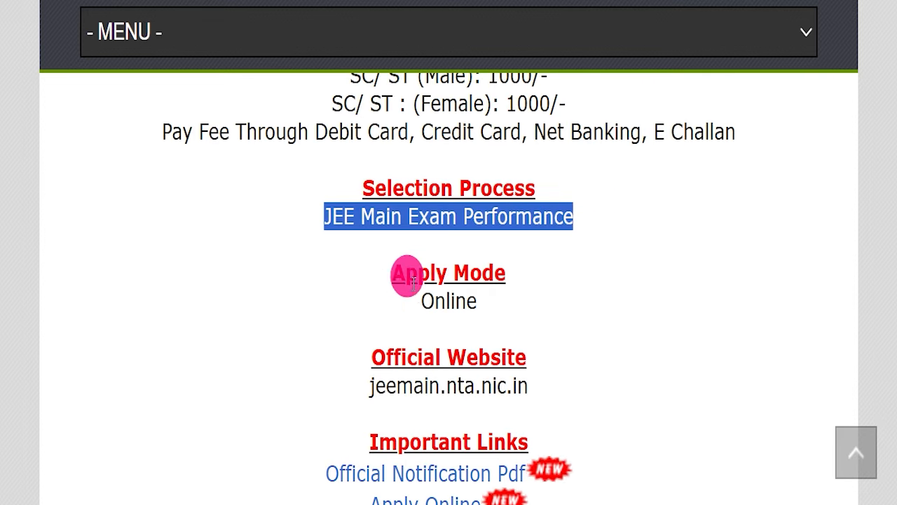
pyautogui.moveTo(330, 309); pyautogui.dragTo(651, 301)
# Highlight the Official Website heading together with the site address beneath it.
pyautogui.scroll(-2, 650, 301)
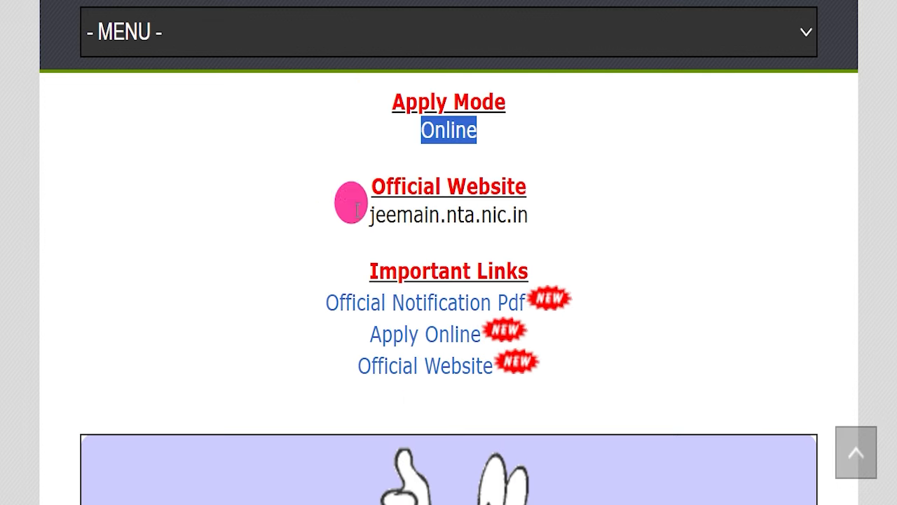
pyautogui.moveTo(272, 216); pyautogui.dragTo(517, 211)
pyautogui.click(536, 197)
pyautogui.moveTo(363, 174); pyautogui.dragTo(586, 240)
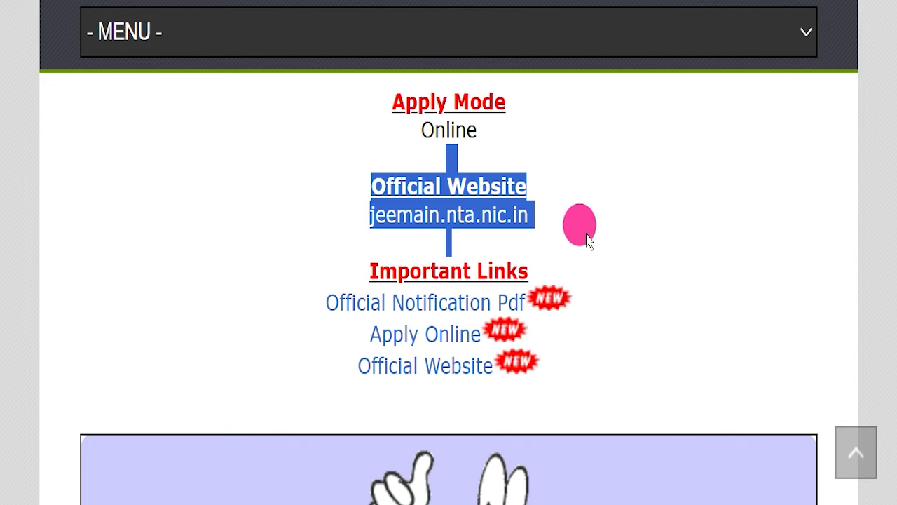
pyautogui.click(586, 241)
# Highlight the Important Links section and open the Official Notification Pdf.
pyautogui.scroll(-1, 575, 232)
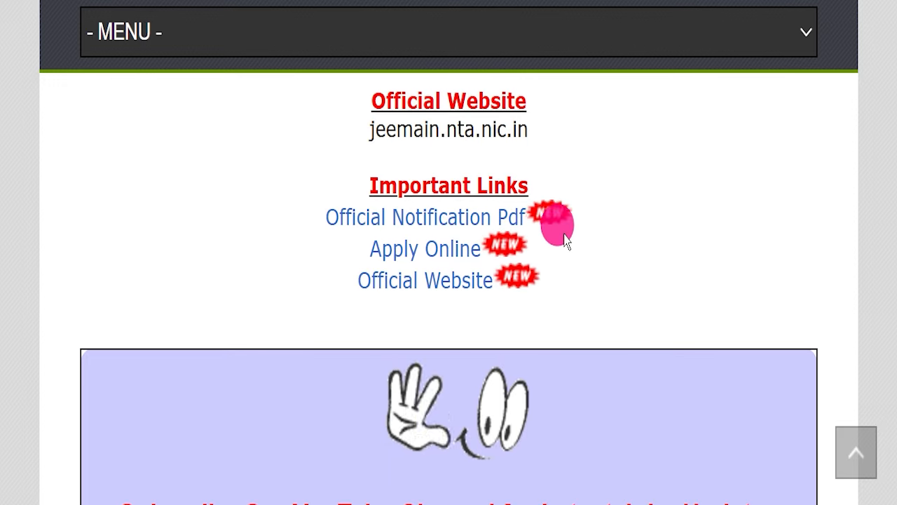
pyautogui.scroll(1, 371, 180)
pyautogui.moveTo(297, 221); pyautogui.dragTo(599, 301)
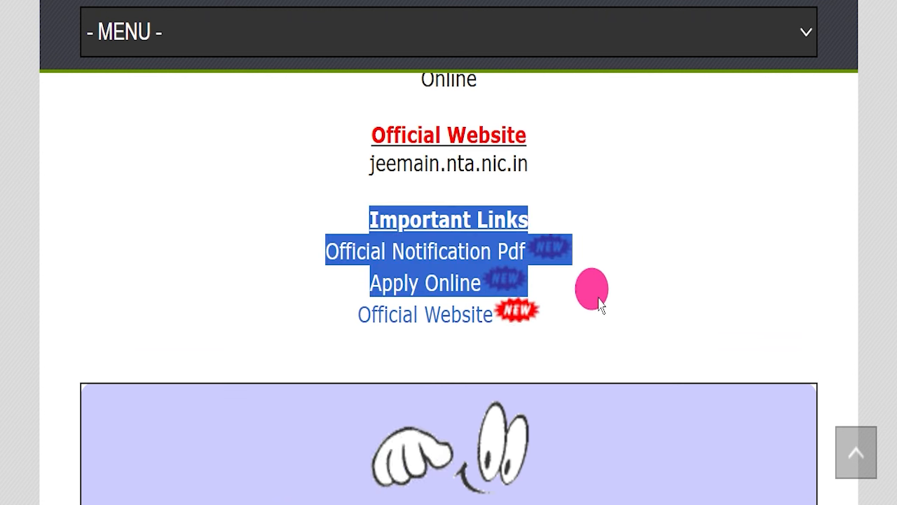
pyautogui.click(599, 301)
pyautogui.moveTo(309, 256); pyautogui.dragTo(533, 260)
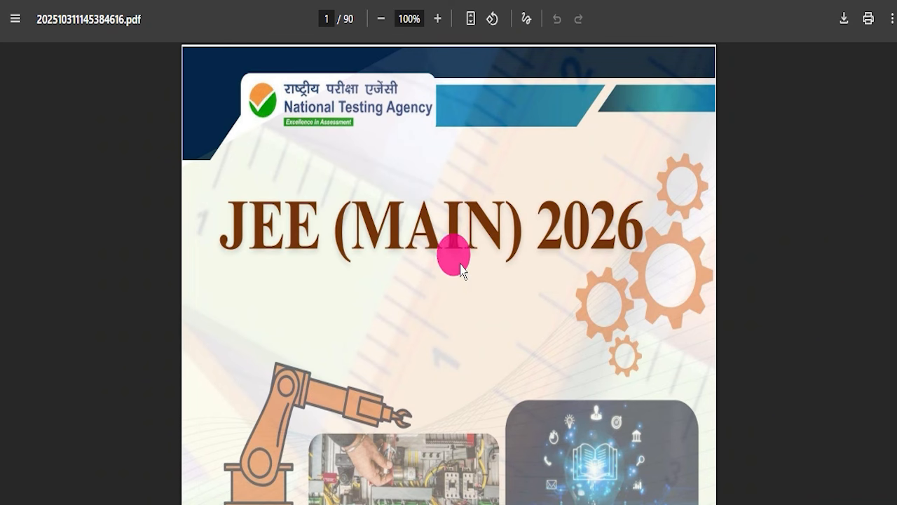
# Skim the Information Bulletin from its cover through the table of contents, appendix list and abbreviations.
pyautogui.scroll(-6, 561, 313)
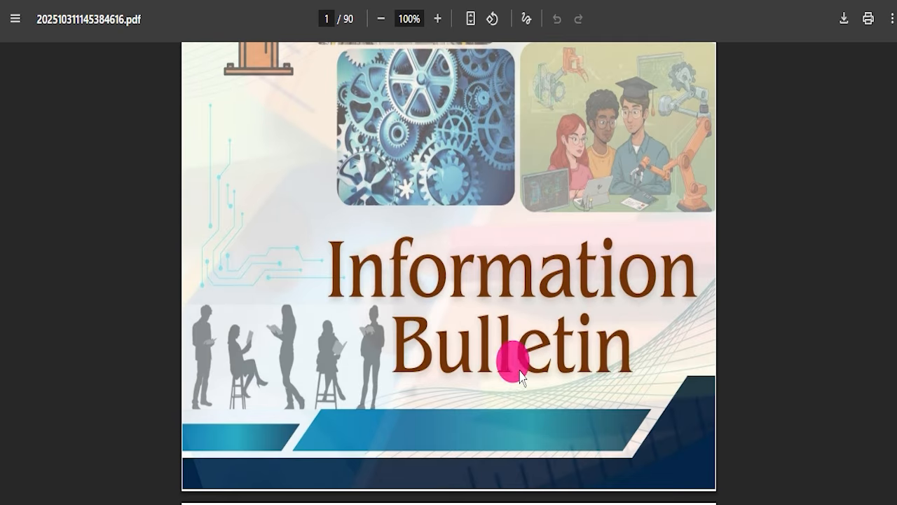
pyautogui.scroll(-18, 521, 372)
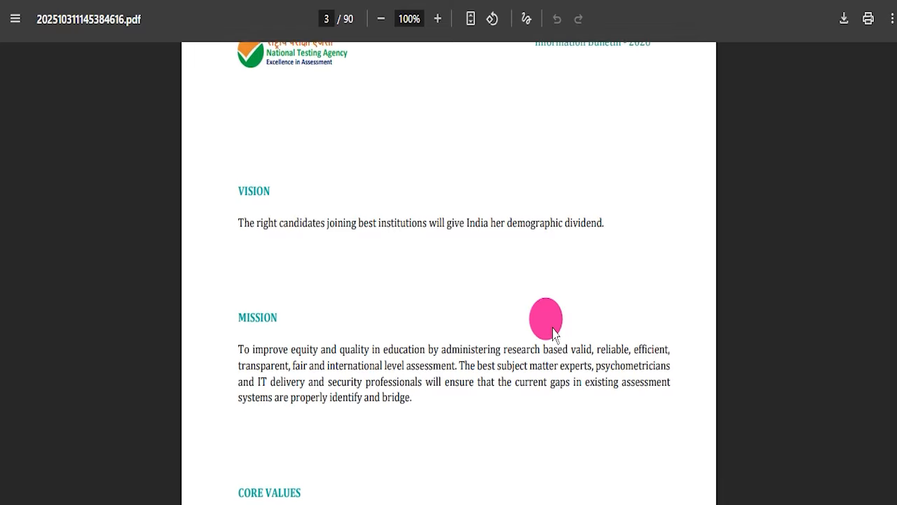
pyautogui.scroll(-14, 553, 333)
pyautogui.scroll(-20, 519, 298)
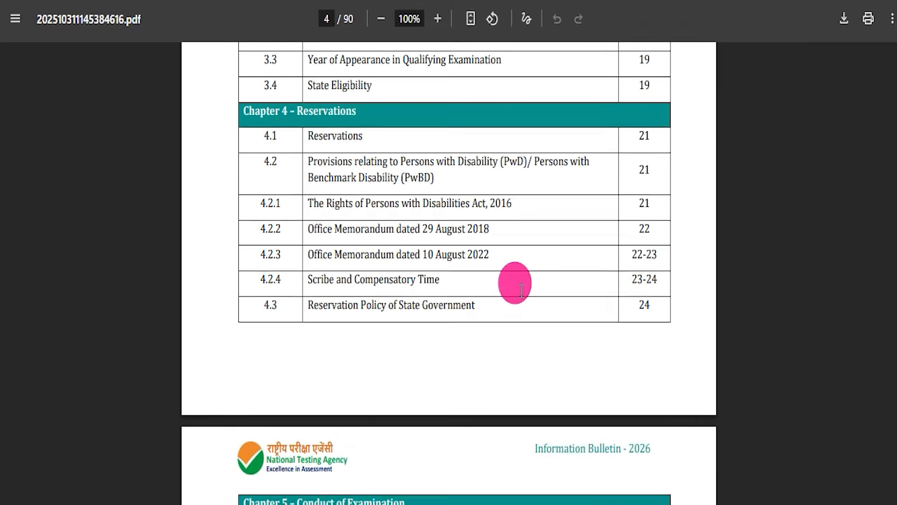
pyautogui.scroll(-20, 527, 300)
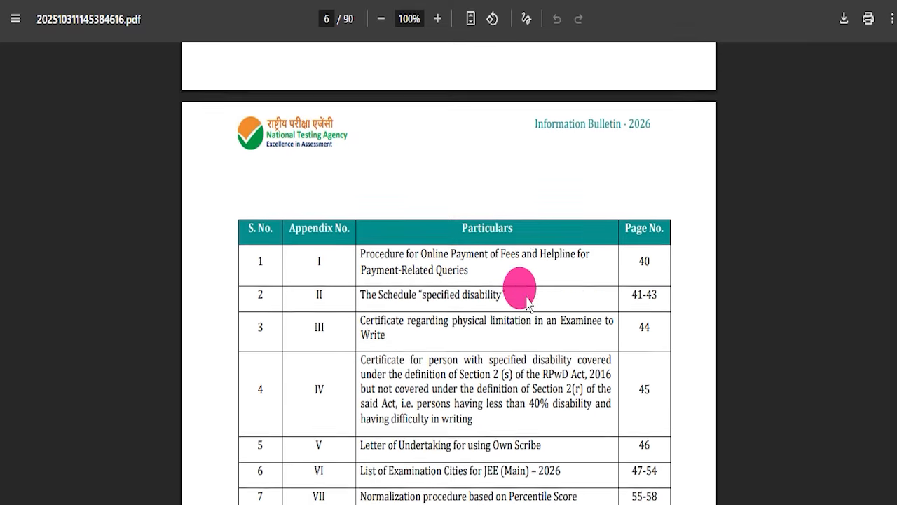
pyautogui.scroll(-13, 531, 319)
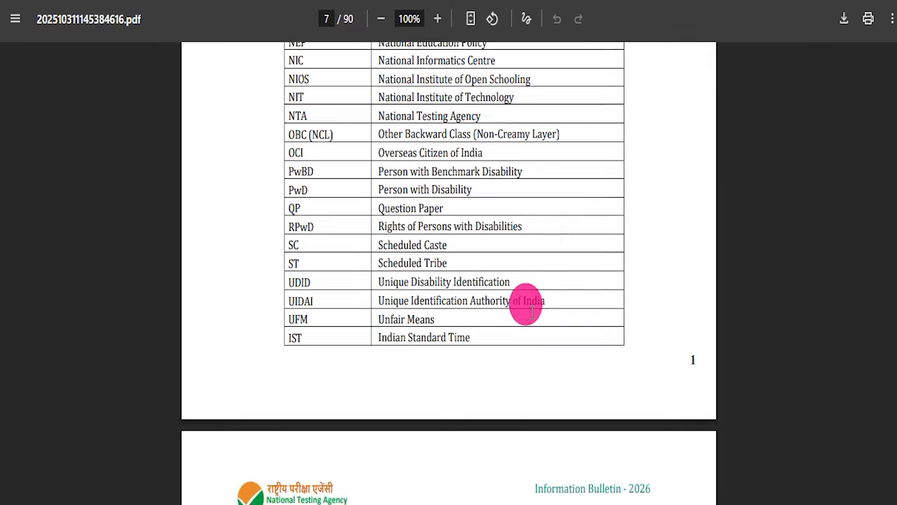
pyautogui.scroll(2, 415, 295)
# Review the bulletin's examination schedule and timing tables and the JEE (Main) 2026 fee table.
pyautogui.scroll(-7, 424, 295)
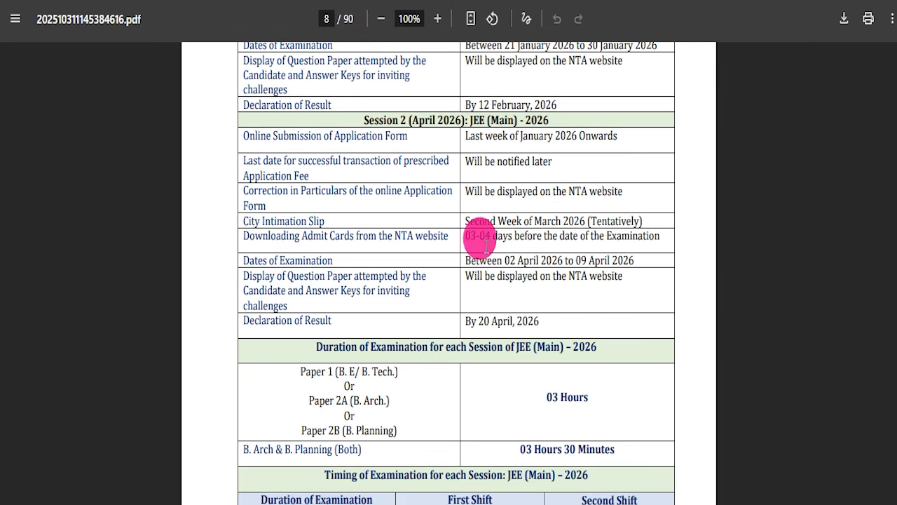
pyautogui.scroll(-4, 491, 259)
pyautogui.moveTo(496, 182); pyautogui.dragTo(504, 183)
pyautogui.click(495, 264)
pyautogui.scroll(-10, 493, 268)
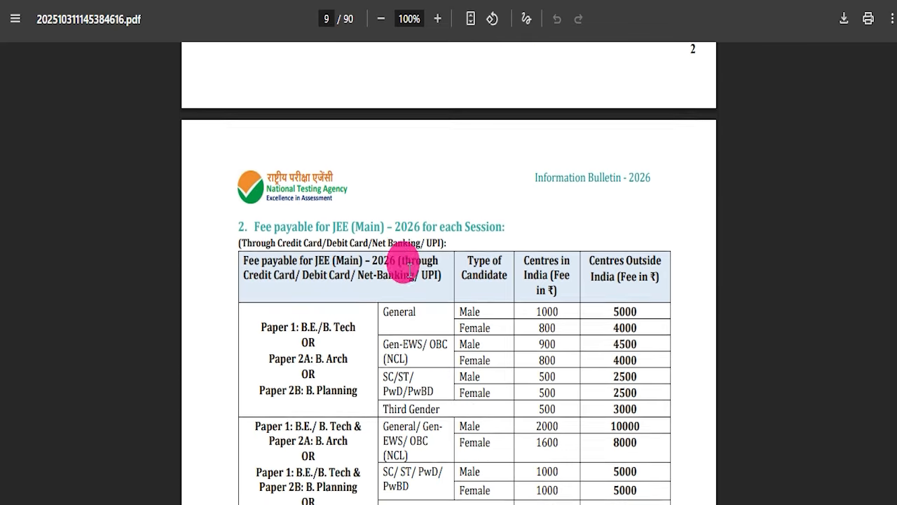
pyautogui.scroll(-12, 416, 262)
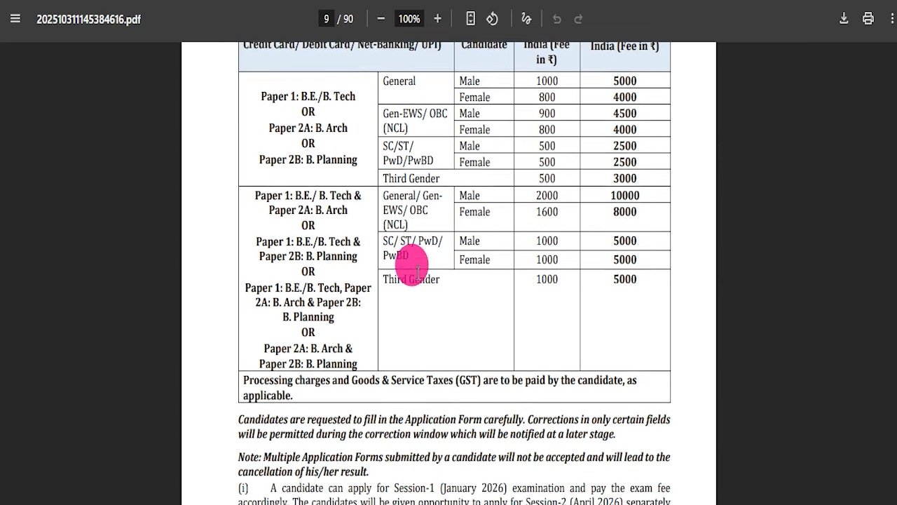
# Read Steps 1 and 2 of the application procedure, highlighting their headings and the photograph, signature and document upload requirements.
pyautogui.scroll(-3, 378, 282)
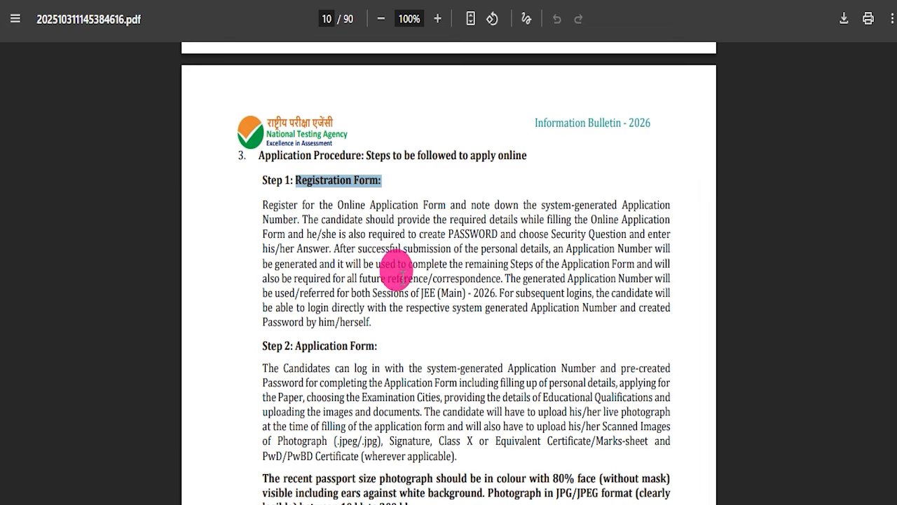
pyautogui.scroll(-4, 396, 269)
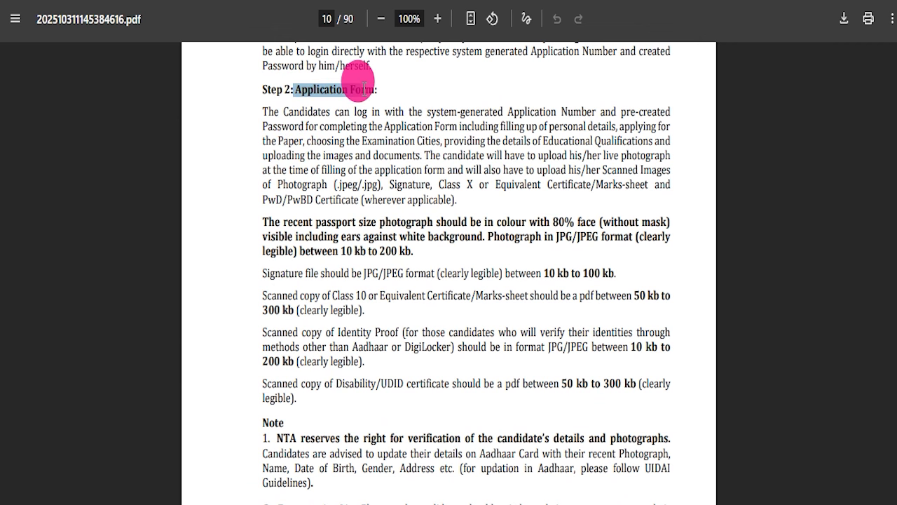
pyautogui.moveTo(365, 85); pyautogui.dragTo(369, 182)
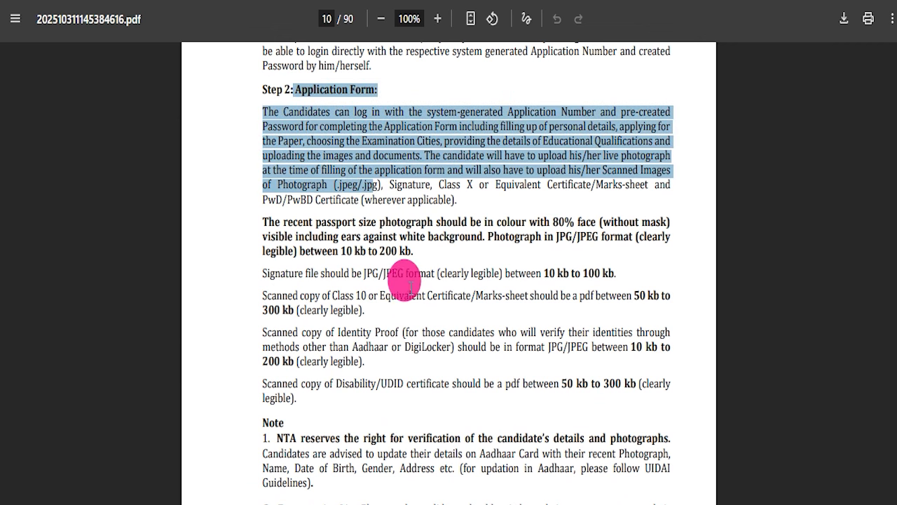
pyautogui.moveTo(264, 221); pyautogui.dragTo(373, 389)
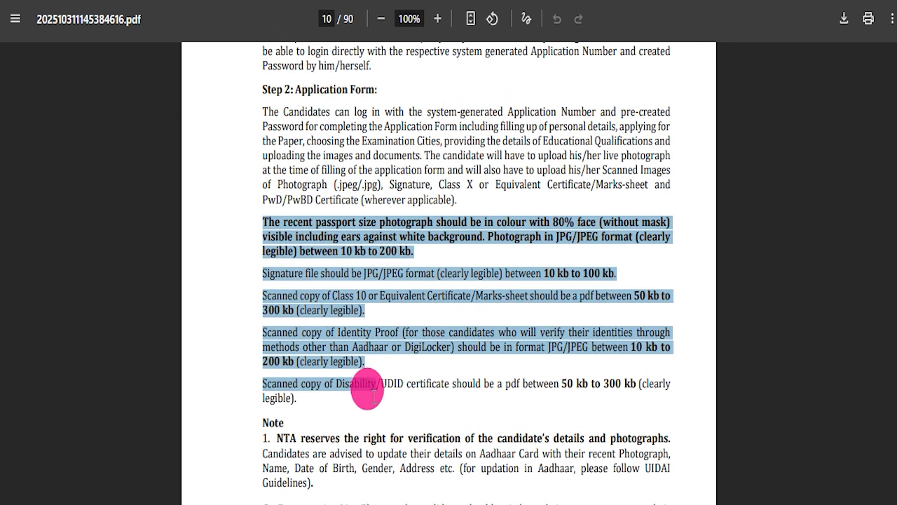
# Highlight the Step 3 Fee Payment heading and read on through the important instructions about the password.
pyautogui.scroll(-10, 480, 367)
pyautogui.scroll(-5, 425, 287)
pyautogui.scroll(4, 416, 200)
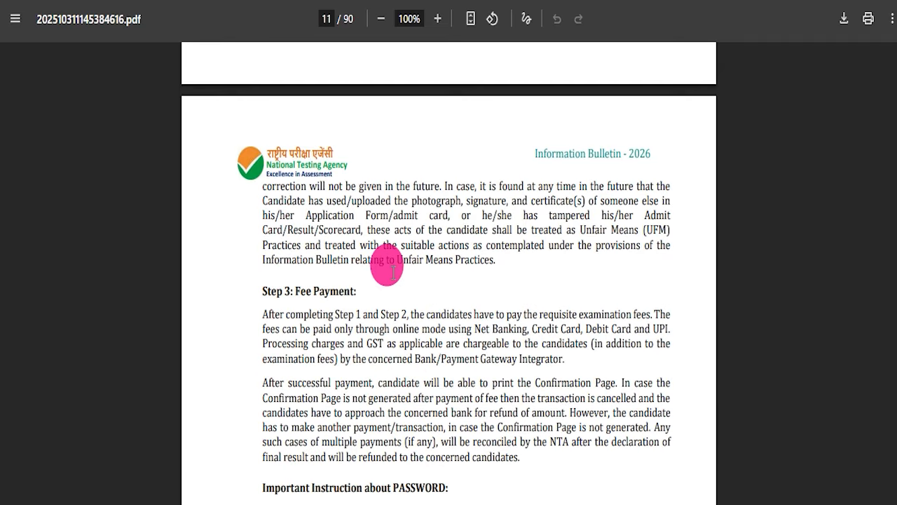
pyautogui.moveTo(290, 291); pyautogui.dragTo(359, 291)
pyautogui.scroll(-3, 445, 354)
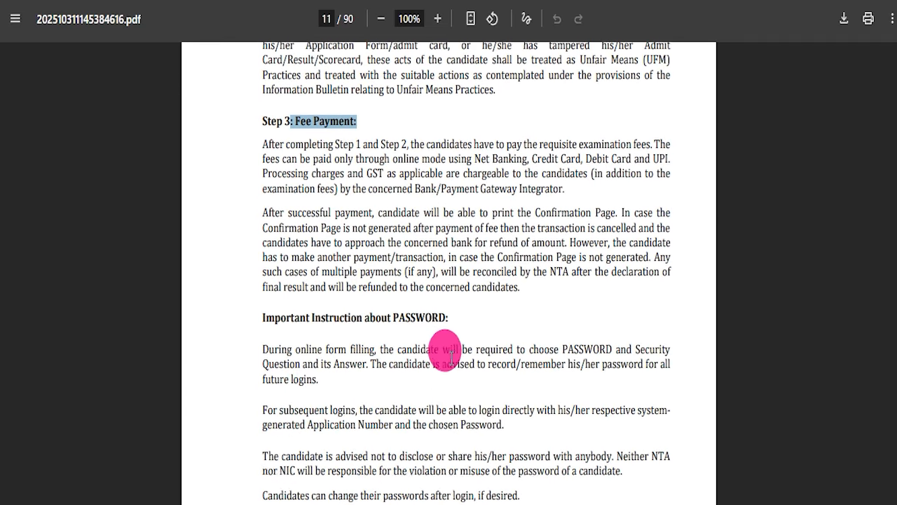
pyautogui.scroll(-6, 452, 344)
pyautogui.moveTo(313, 127); pyautogui.dragTo(386, 307)
# Skim past Chapter 1, highlight the Mode of Examination section, and check the Choice of Medium of Question Papers table.
pyautogui.scroll(-18, 386, 307)
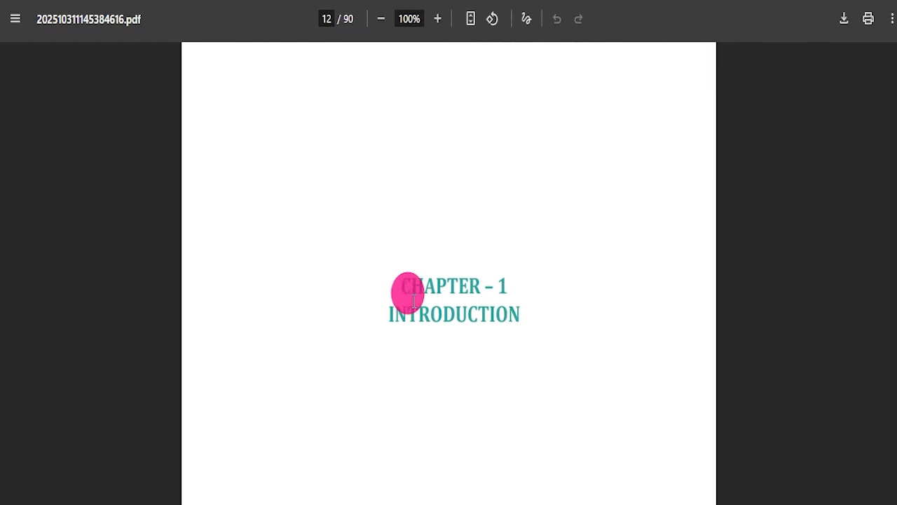
pyautogui.scroll(-20, 414, 302)
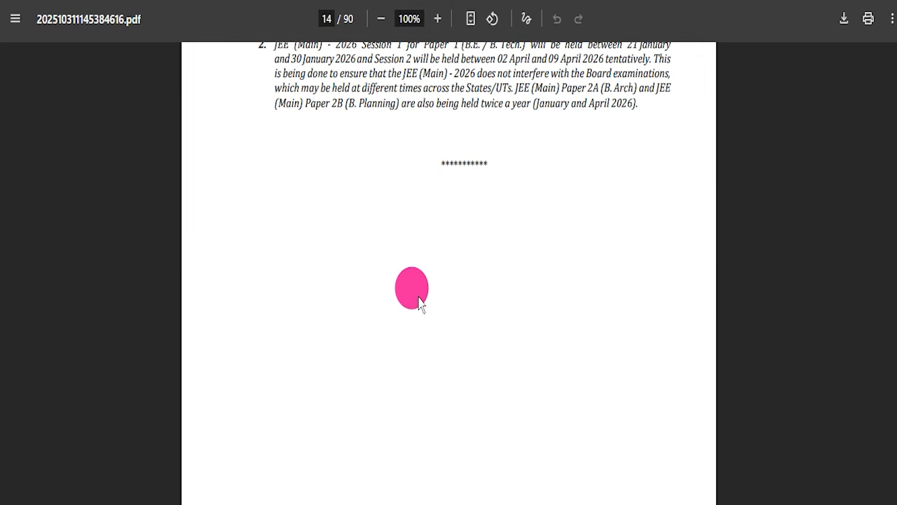
pyautogui.scroll(-20, 420, 309)
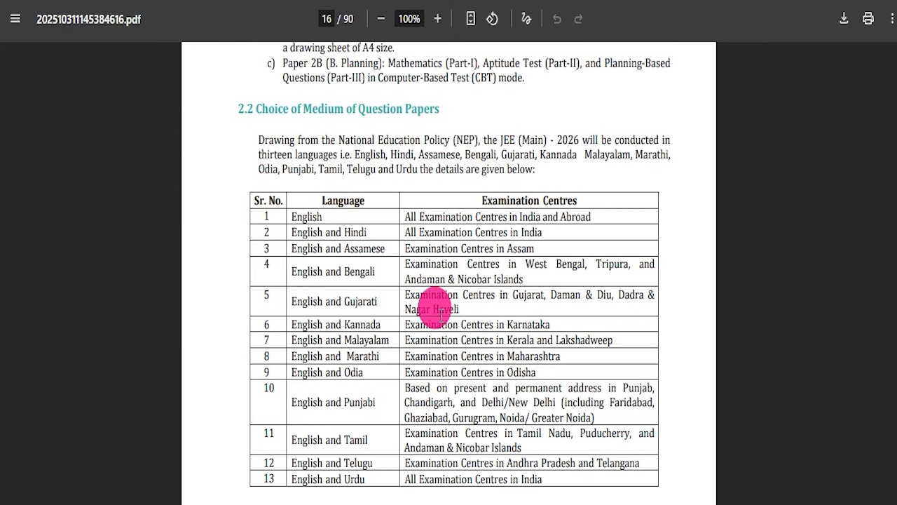
pyautogui.scroll(3, 407, 265)
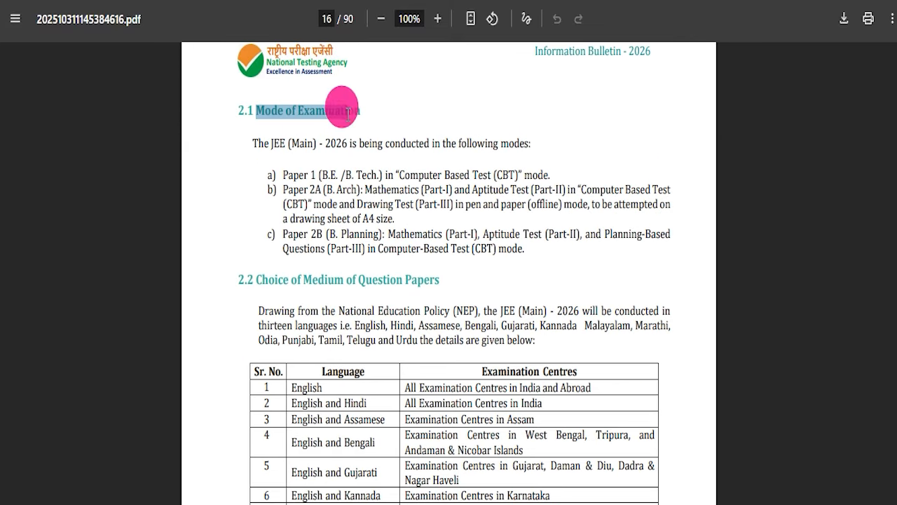
pyautogui.scroll(-3, 407, 149)
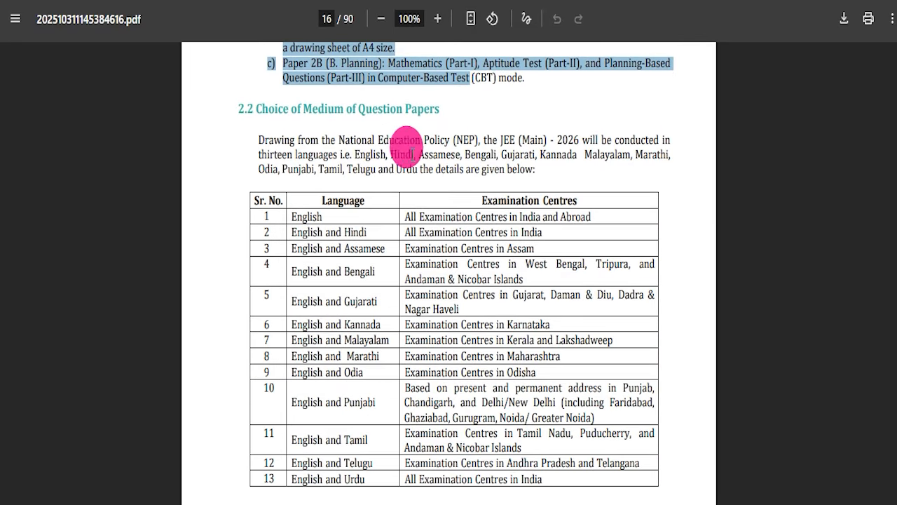
# Skim the question paper scheme, the marking scheme and the rules for resolving ties, continuing through the following pages.
pyautogui.scroll(-13, 417, 258)
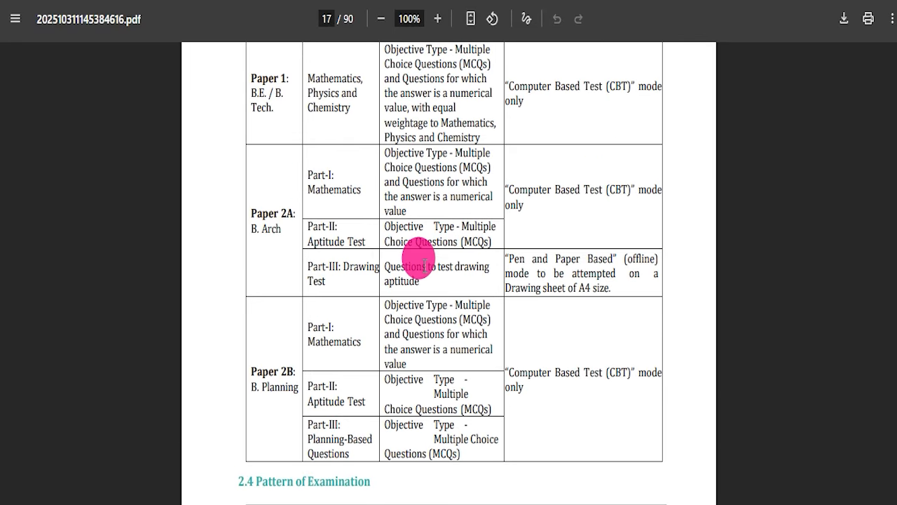
pyautogui.scroll(-3, 424, 274)
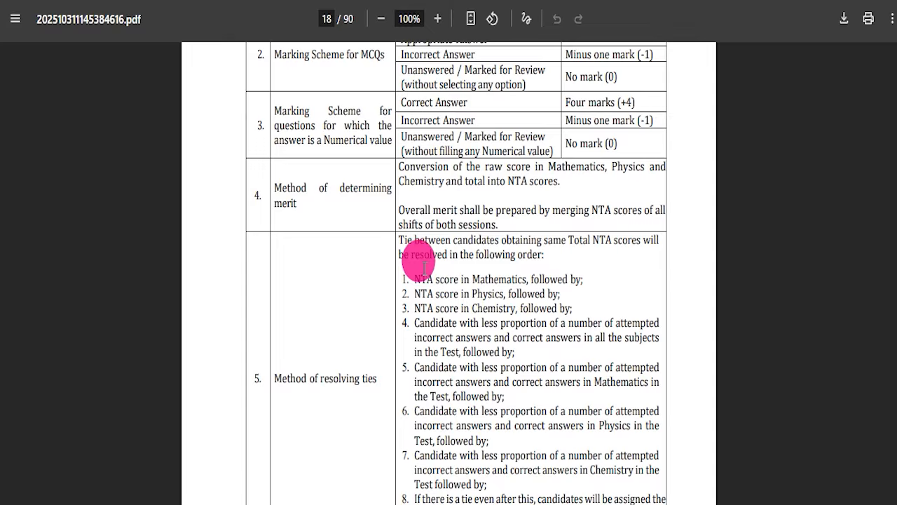
pyautogui.scroll(-20, 419, 276)
pyautogui.scroll(-20, 423, 293)
pyautogui.scroll(-20, 429, 273)
# Jump ahead to the sample online form pages and review them from registration to Identity Type Details.
pyautogui.moveTo(896, 179); pyautogui.dragTo(895, 359)
pyautogui.moveTo(896, 414); pyautogui.dragTo(895, 417)
pyautogui.scroll(-20, 587, 331)
pyautogui.scroll(-20, 573, 302)
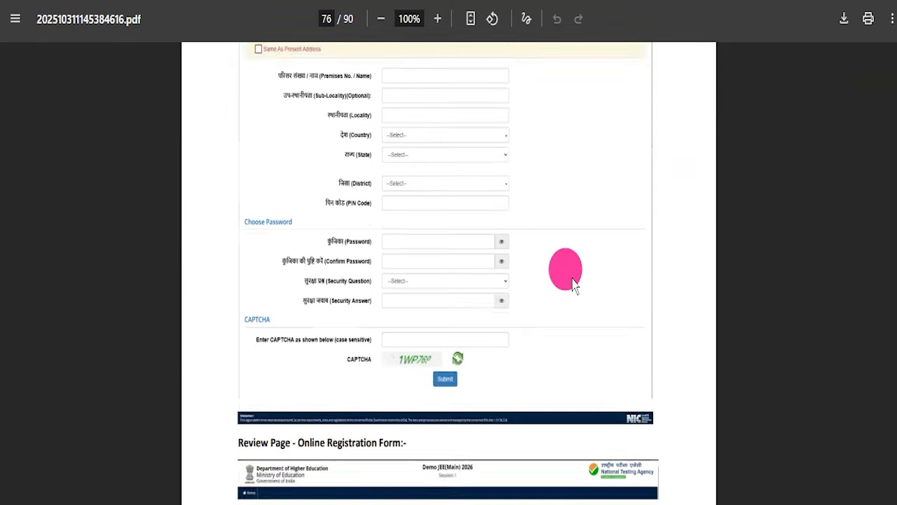
pyautogui.scroll(-20, 626, 306)
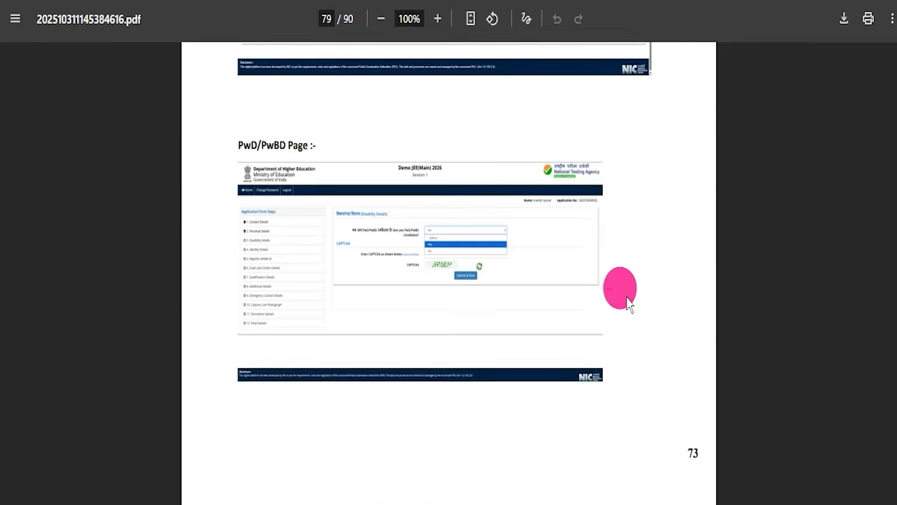
pyautogui.scroll(-5, 668, 302)
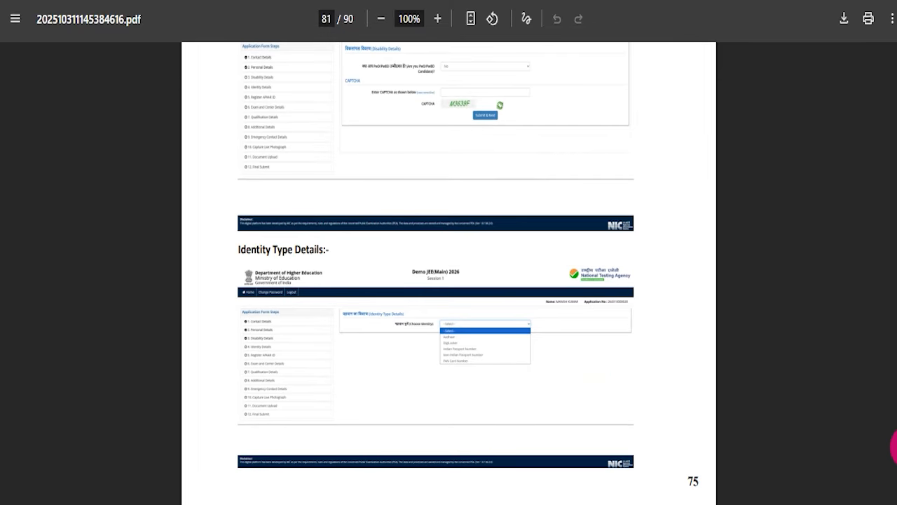
# Finish skimming the information bulletin, return to the notification article and follow the Apply Online link to the JEE(Main) 2026 portal.
pyautogui.scroll(-20, 892, 448)
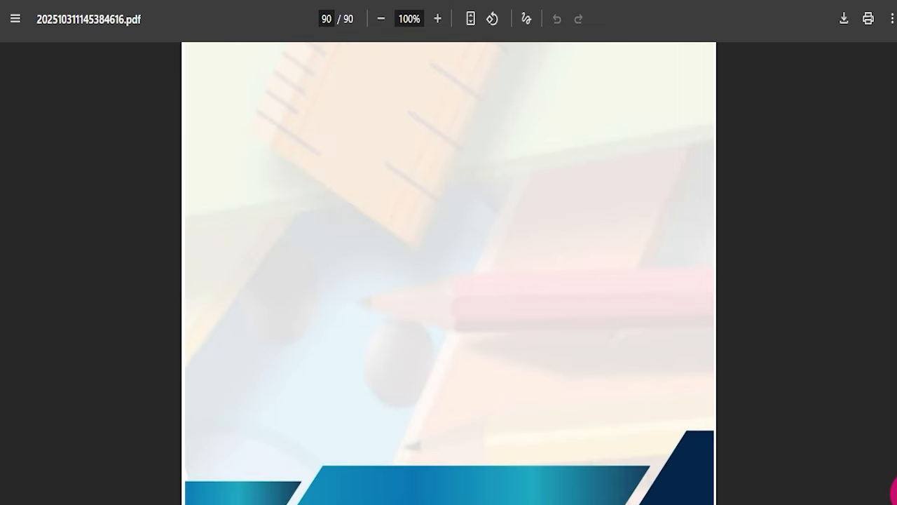
pyautogui.moveTo(896, 499); pyautogui.dragTo(896, 35)
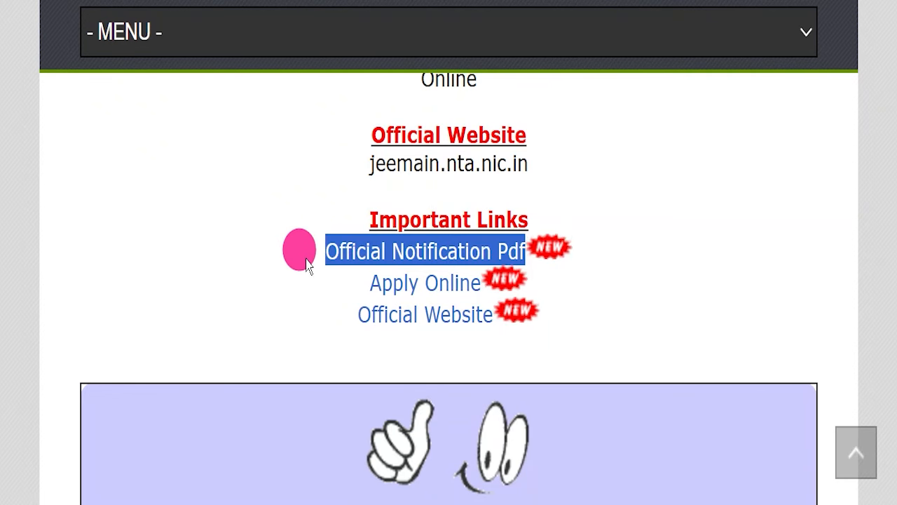
pyautogui.moveTo(370, 282); pyautogui.dragTo(481, 282)
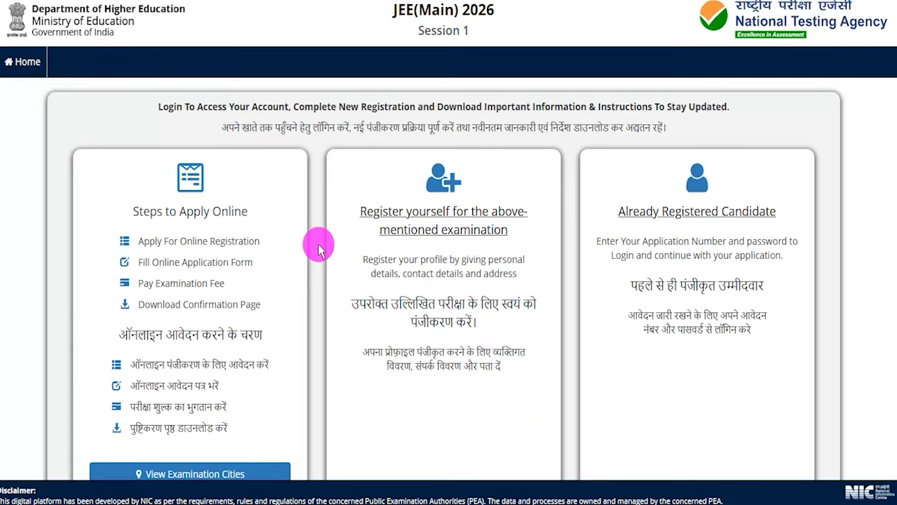
# Mark the login option for already registered candidates and open the candidate login page.
pyautogui.scroll(-1, 319, 249)
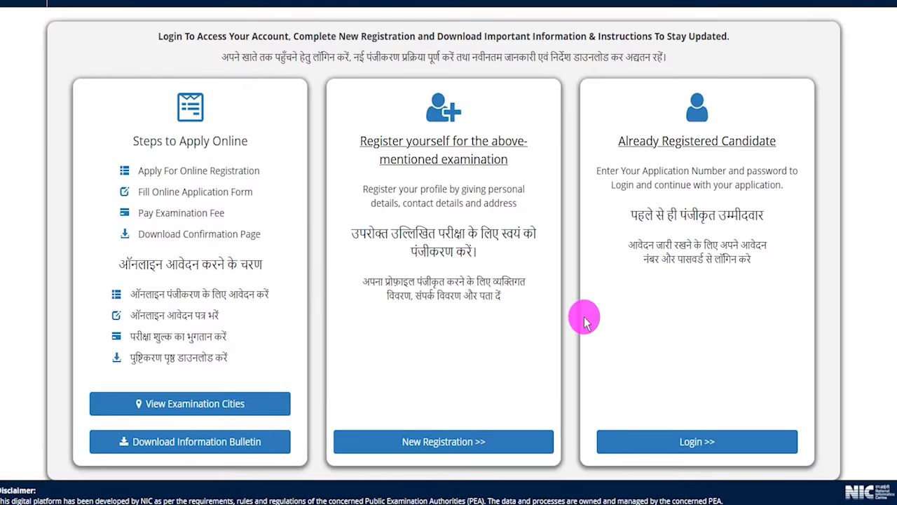
pyautogui.moveTo(572, 400)
pyautogui.mouseDown()
pyautogui.moveTo(667, 406)
pyautogui.moveTo(816, 477)
pyautogui.mouseUp()
pyautogui.press('Escape')
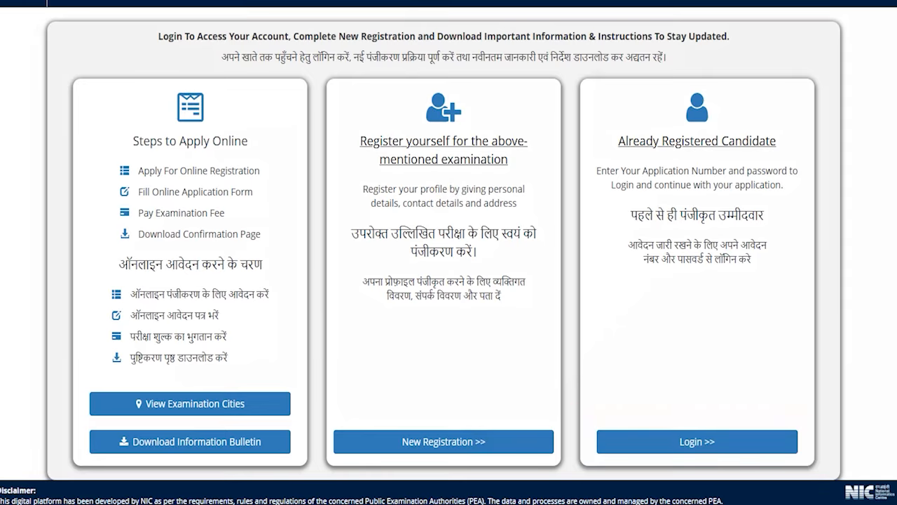
pyautogui.click(697, 447)
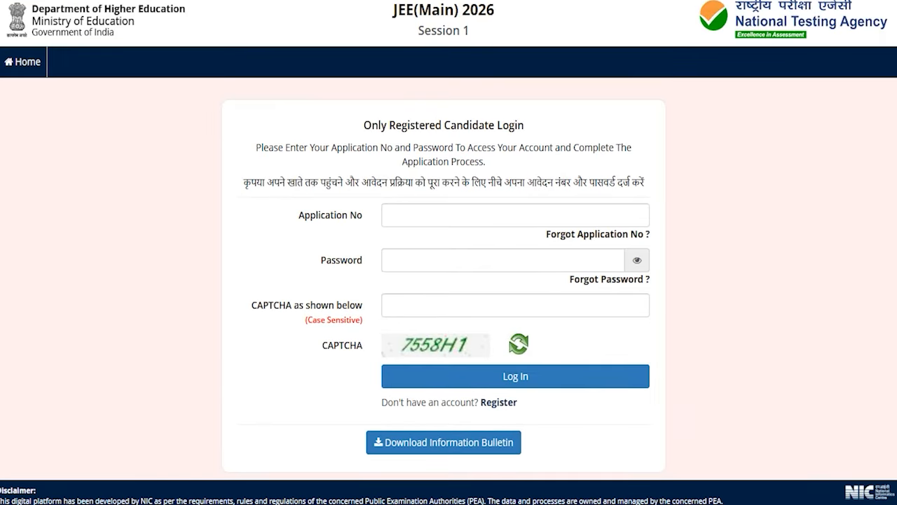
# Tick-mark the Application No, Password and CAPTCHA fields on the registered candidate login form.
pyautogui.scroll(-1, 477, 253)
pyautogui.scroll(1, 479, 250)
pyautogui.moveTo(465, 214); pyautogui.dragTo(484, 181)
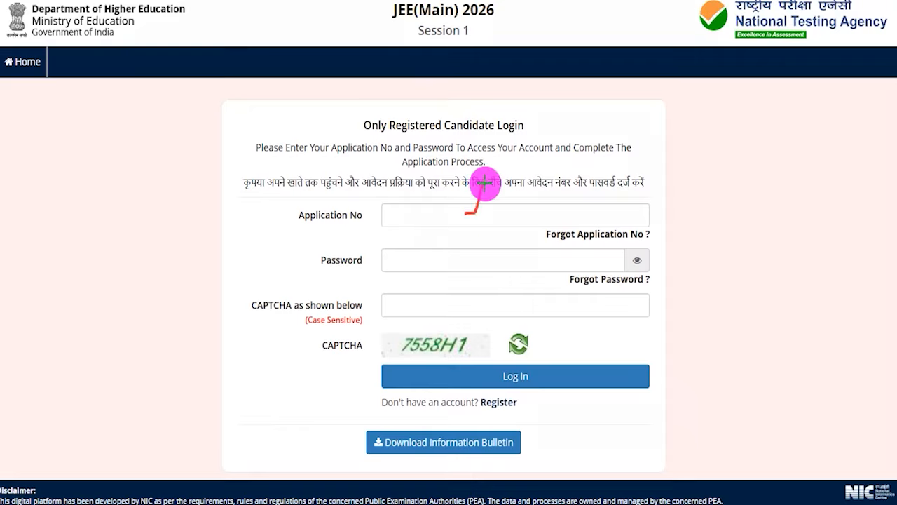
pyautogui.moveTo(478, 265); pyautogui.dragTo(488, 243)
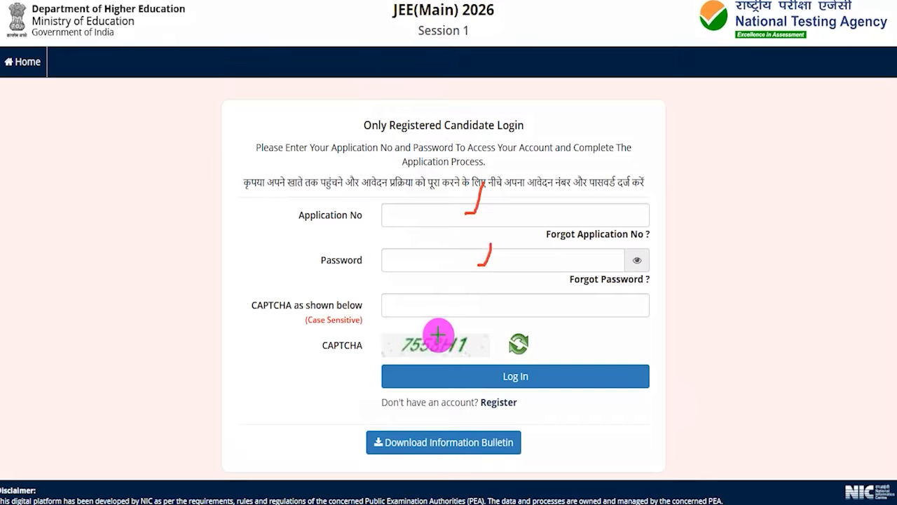
pyautogui.moveTo(476, 346); pyautogui.dragTo(489, 323)
pyautogui.moveTo(439, 307); pyautogui.dragTo(459, 286)
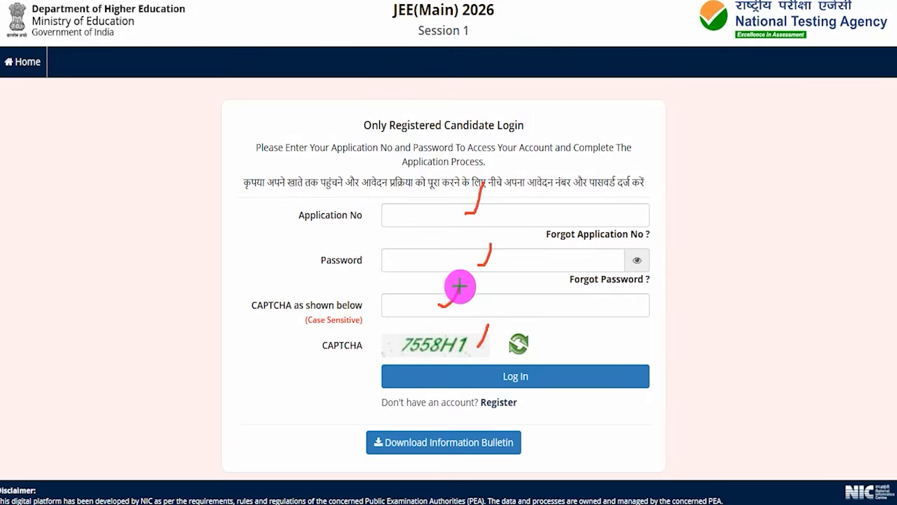
pyautogui.moveTo(788, 141)
pyautogui.mouseDown()
pyautogui.moveTo(663, 334)
pyautogui.moveTo(640, 354)
pyautogui.mouseUp()
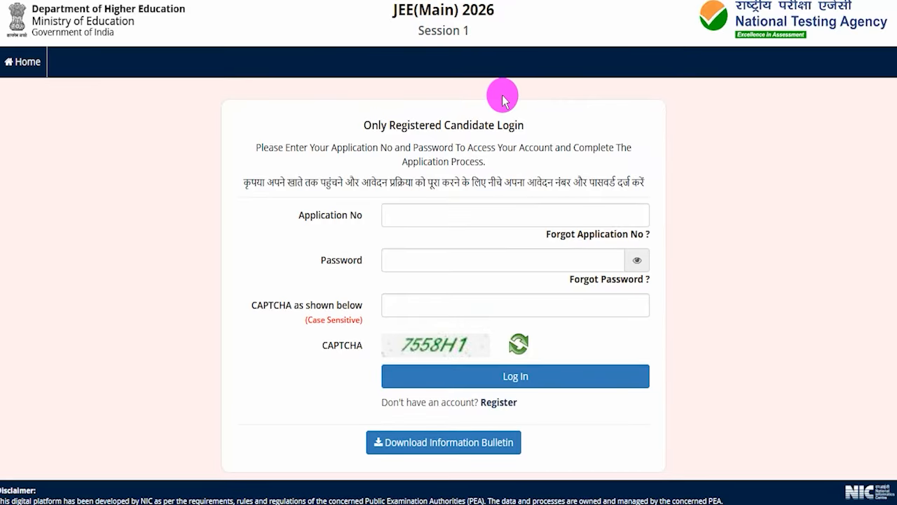
# Return to the portal home page, outline the registration card with its New Registration option, and start a new registration.
pyautogui.click(32, 69)
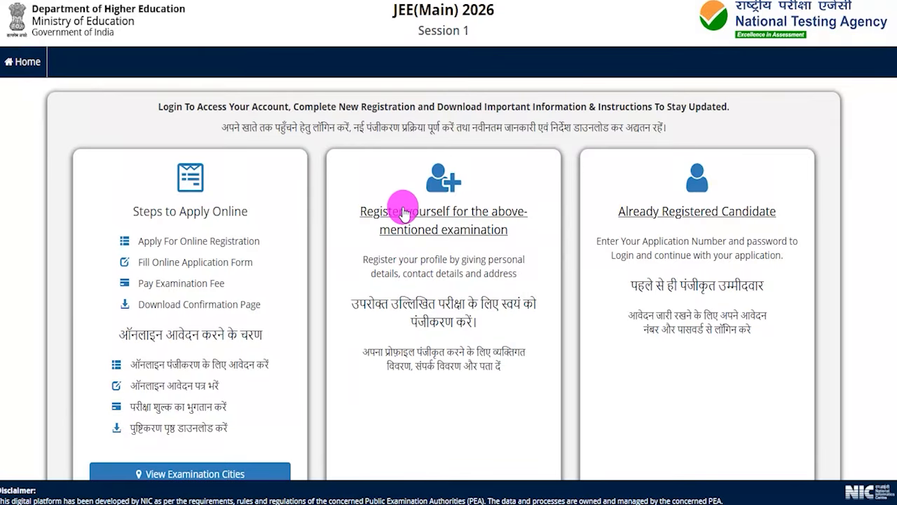
pyautogui.scroll(-2, 411, 175)
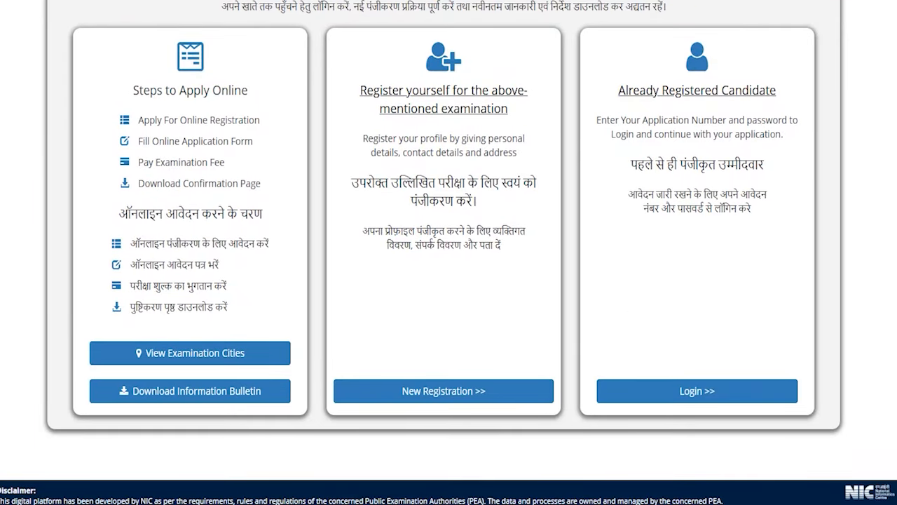
pyautogui.moveTo(322, 26)
pyautogui.mouseDown()
pyautogui.moveTo(577, 366)
pyautogui.moveTo(568, 438)
pyautogui.mouseUp()
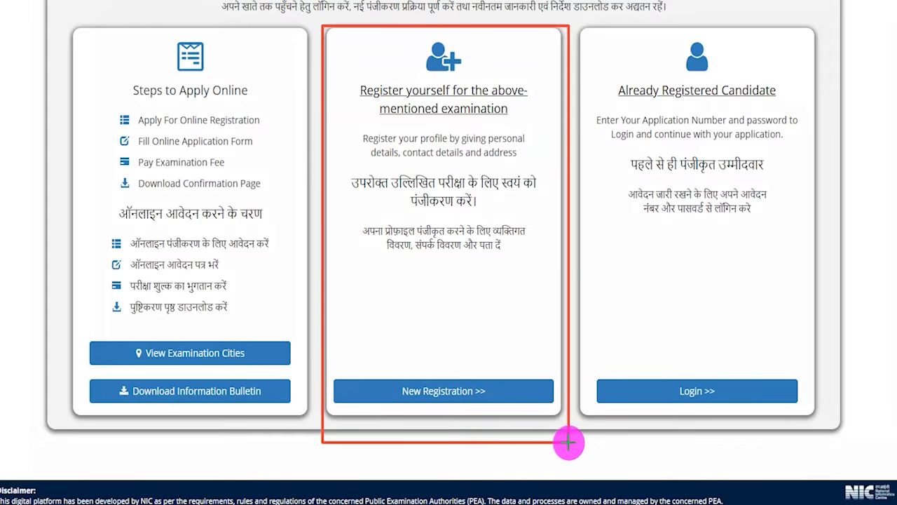
pyautogui.moveTo(327, 361)
pyautogui.mouseDown()
pyautogui.moveTo(400, 367)
pyautogui.moveTo(559, 419)
pyautogui.mouseUp()
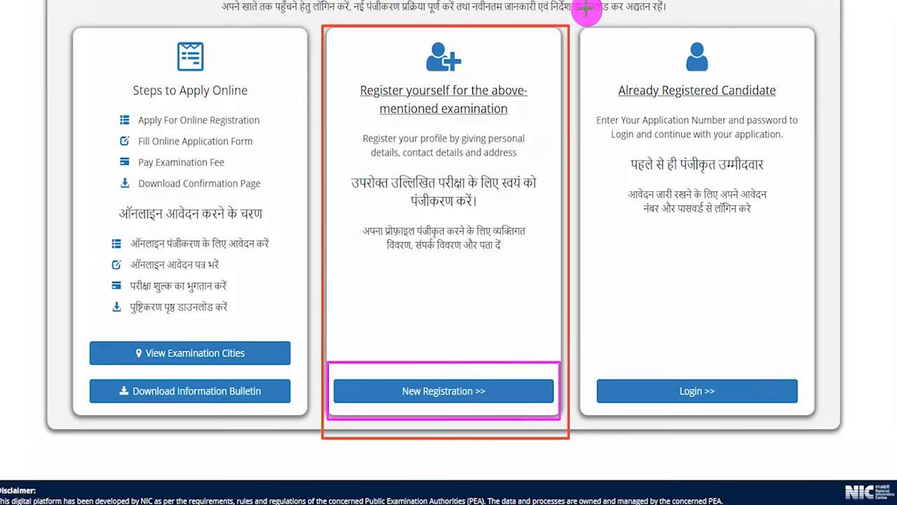
pyautogui.press('Escape')
pyautogui.click(465, 388)
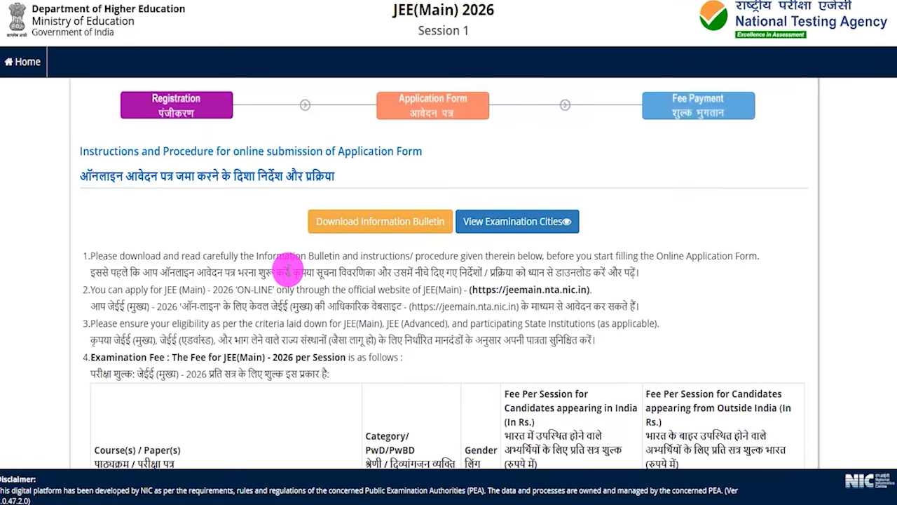
# Read through the online submission instructions, consent to the declaration and proceed to the registration form.
pyautogui.moveTo(288, 269); pyautogui.dragTo(389, 289)
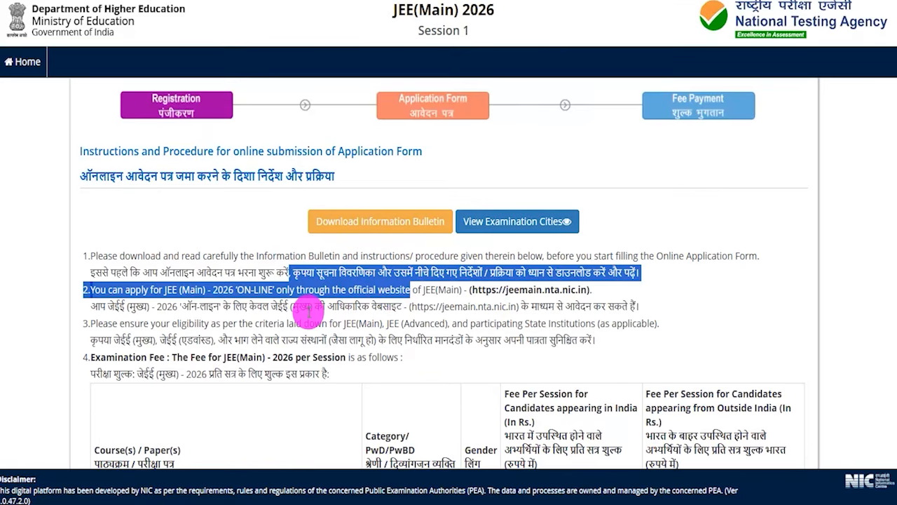
pyautogui.scroll(-12, 308, 313)
pyautogui.scroll(-20, 323, 282)
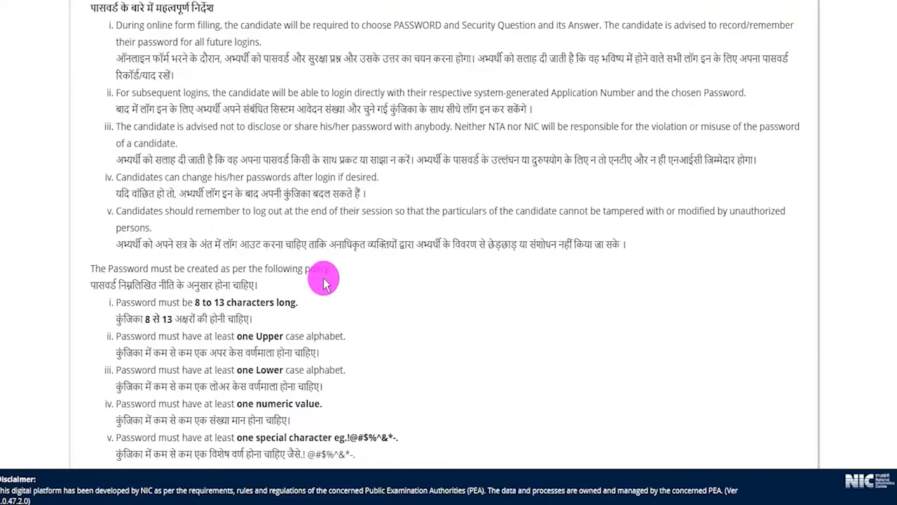
pyautogui.scroll(-5, 322, 282)
pyautogui.click(86, 299)
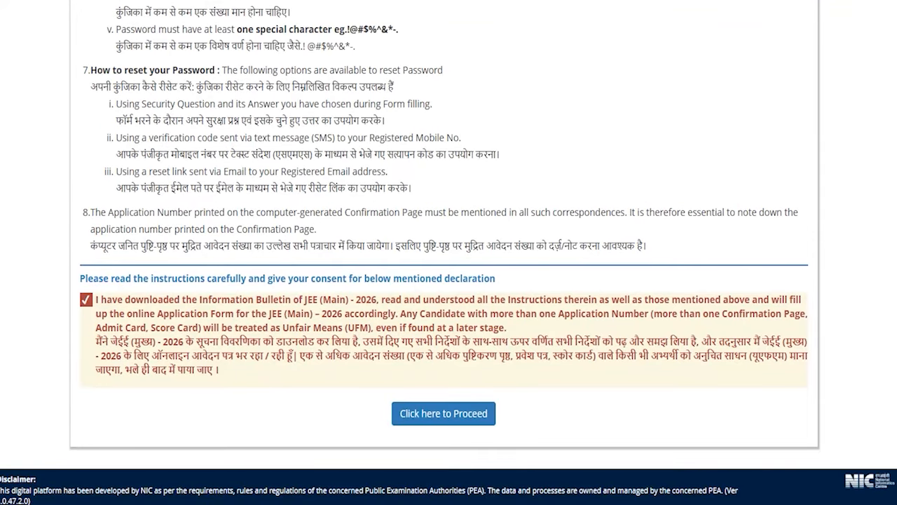
pyautogui.moveTo(694, 255)
pyautogui.mouseDown()
pyautogui.moveTo(577, 325)
pyautogui.moveTo(514, 398)
pyautogui.mouseUp()
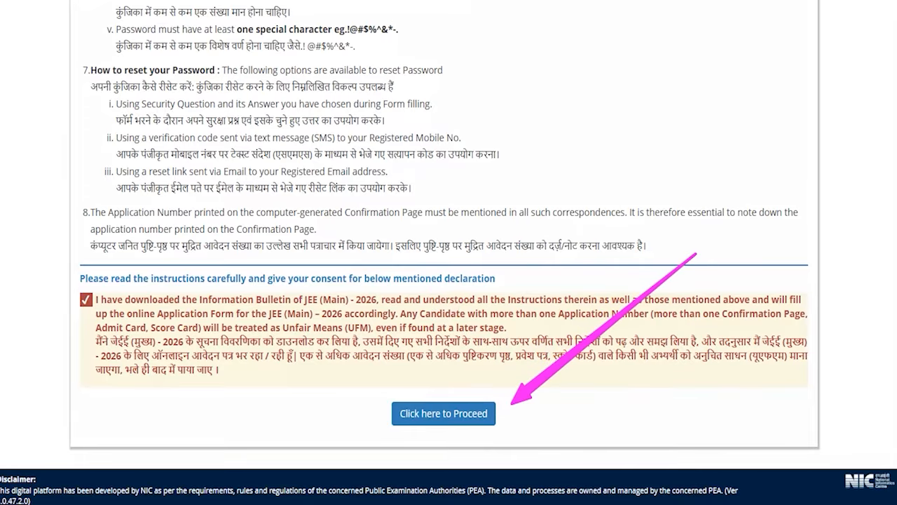
pyautogui.press('Escape')
pyautogui.click(433, 420)
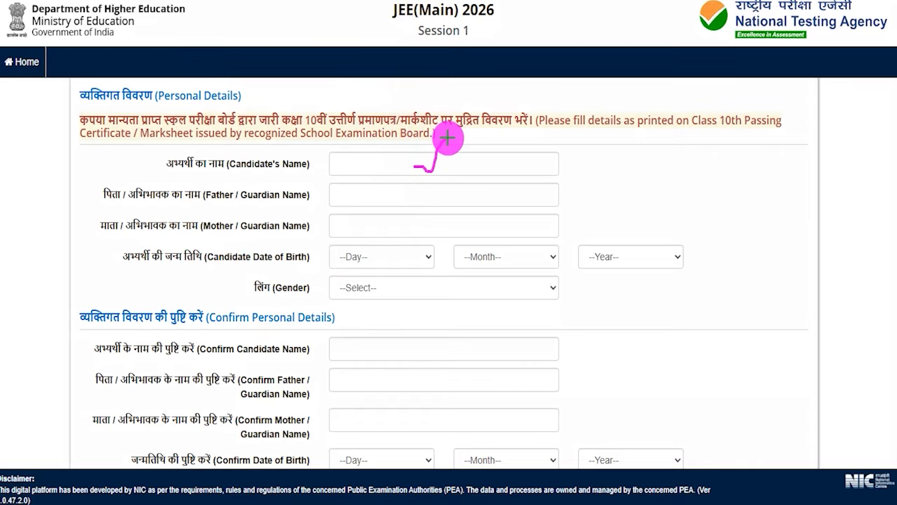
# Mark the father's and mother's name fields under Personal Details and look at the date of birth day, month and year lists.
pyautogui.moveTo(451, 192); pyautogui.dragTo(475, 175)
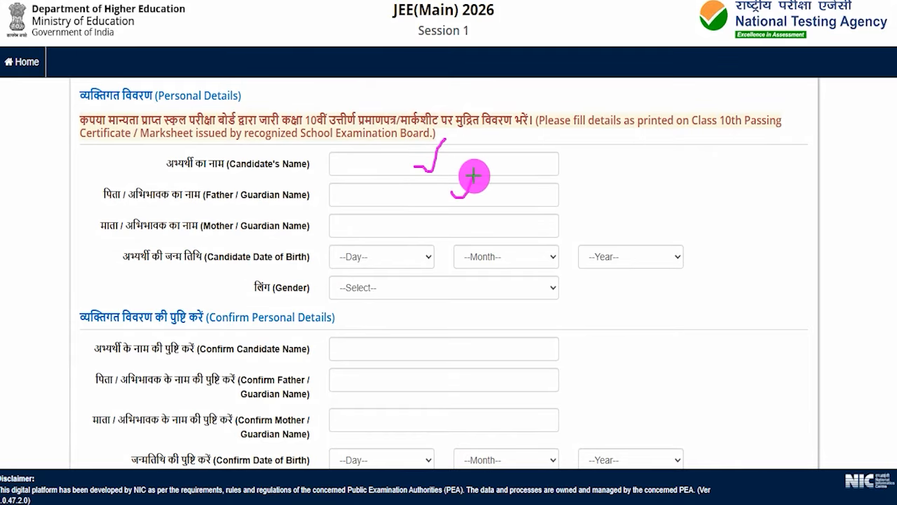
pyautogui.moveTo(463, 226); pyautogui.dragTo(482, 203)
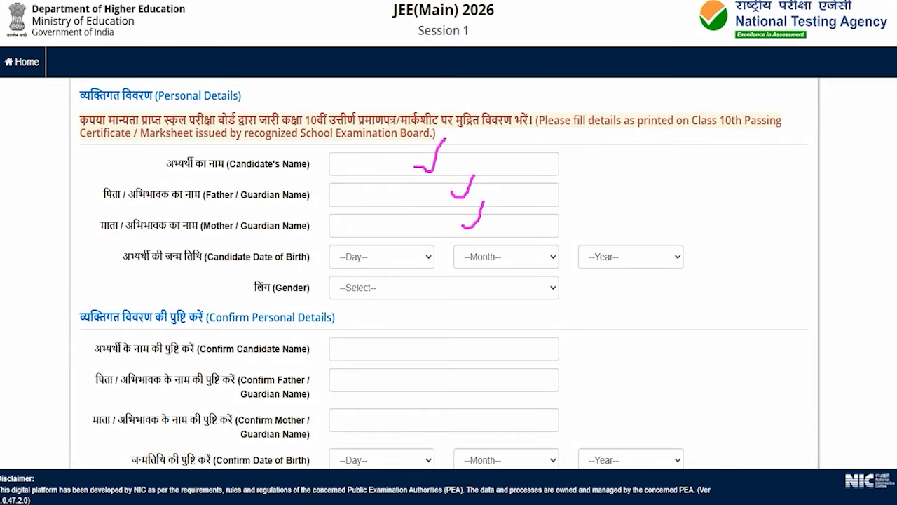
pyautogui.click(378, 257)
pyautogui.click(491, 256)
pyautogui.click(608, 254)
# Set the candidate's Gender to Male under Personal Details.
pyautogui.click(609, 290)
pyautogui.click(416, 286)
pyautogui.click(354, 324)
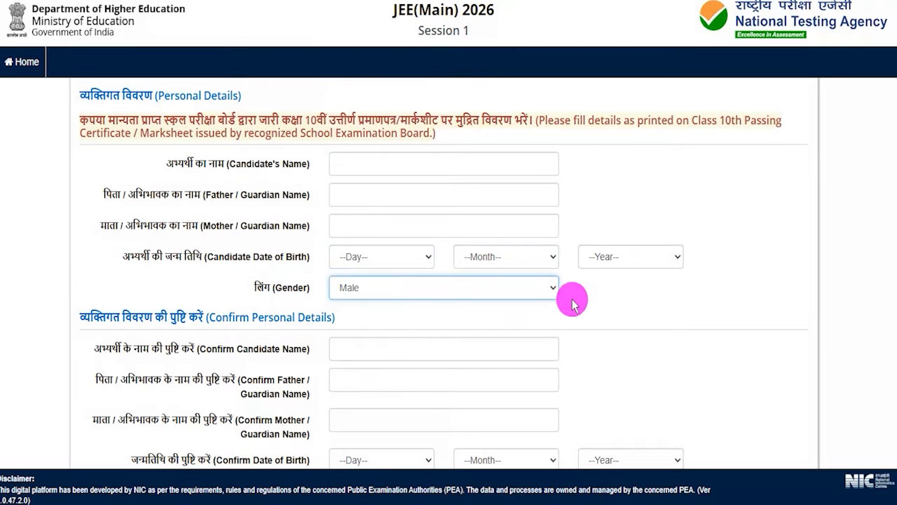
# Tick-mark the three name fields under Confirm Personal Details and look at the Confirm Date of Birth lists.
pyautogui.scroll(-2, 184, 311)
pyautogui.moveTo(220, 210); pyautogui.dragTo(250, 209)
pyautogui.click(341, 206)
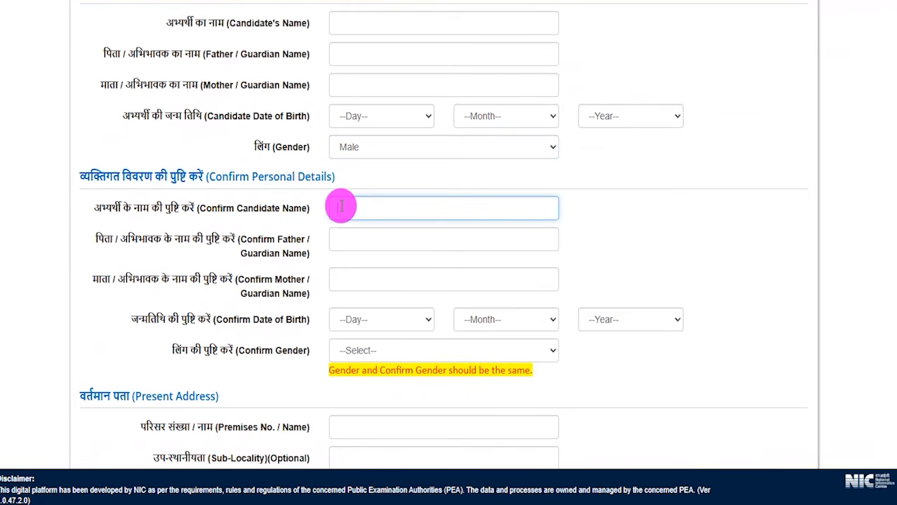
pyautogui.hotkey('ctrl', '2')
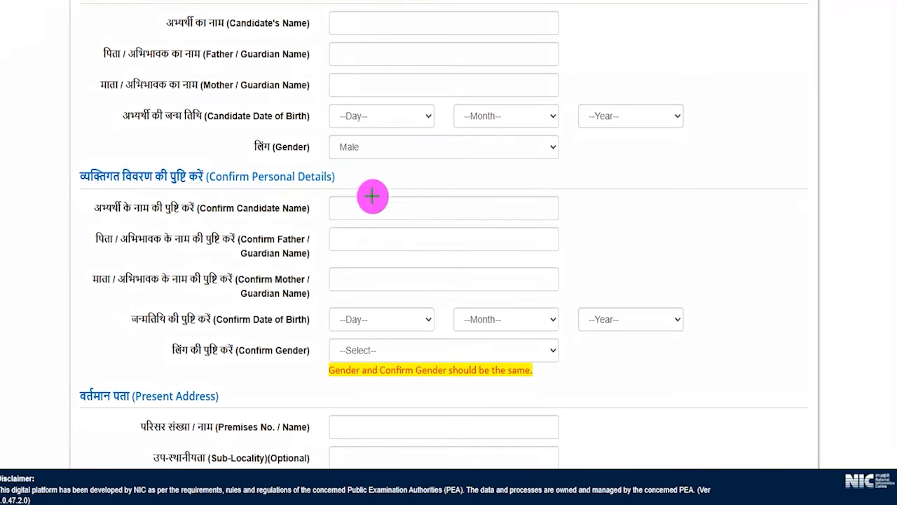
pyautogui.moveTo(387, 207); pyautogui.dragTo(404, 188)
pyautogui.moveTo(408, 236); pyautogui.dragTo(420, 217)
pyautogui.moveTo(398, 274); pyautogui.dragTo(419, 257)
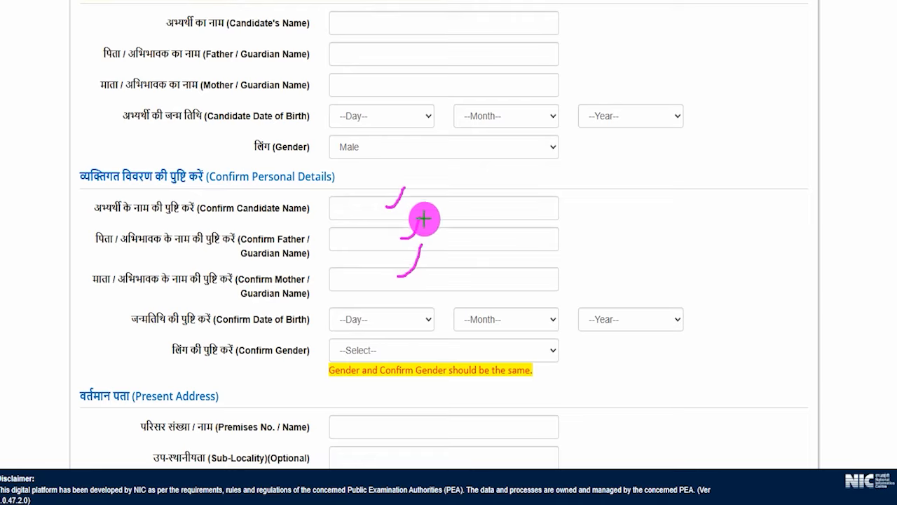
pyautogui.click(372, 314)
pyautogui.click(481, 316)
pyautogui.click(611, 316)
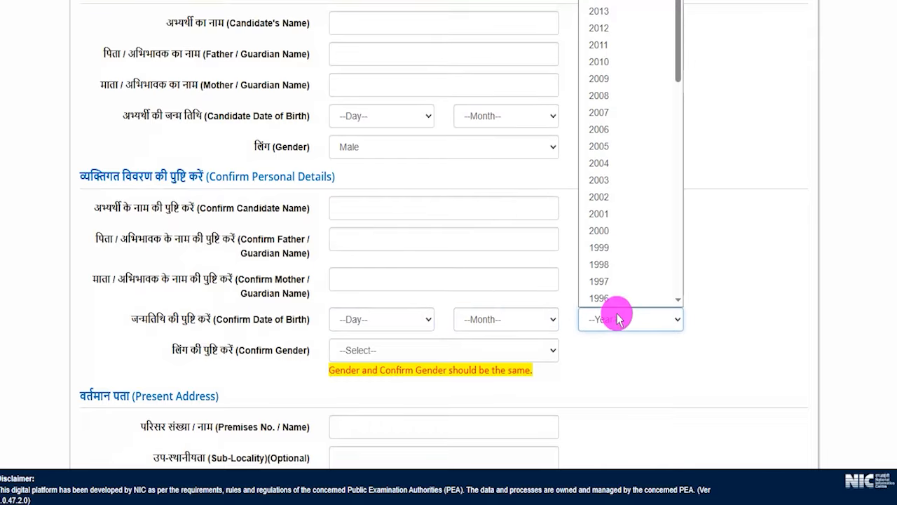
# Set Confirm Gender to Male under Confirm Personal Details.
pyautogui.click(404, 350)
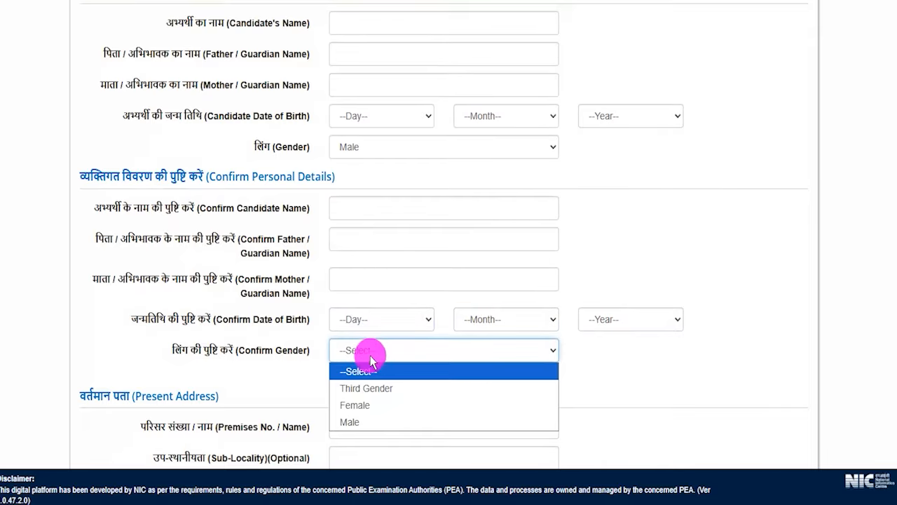
pyautogui.click(358, 419)
pyautogui.click(260, 350)
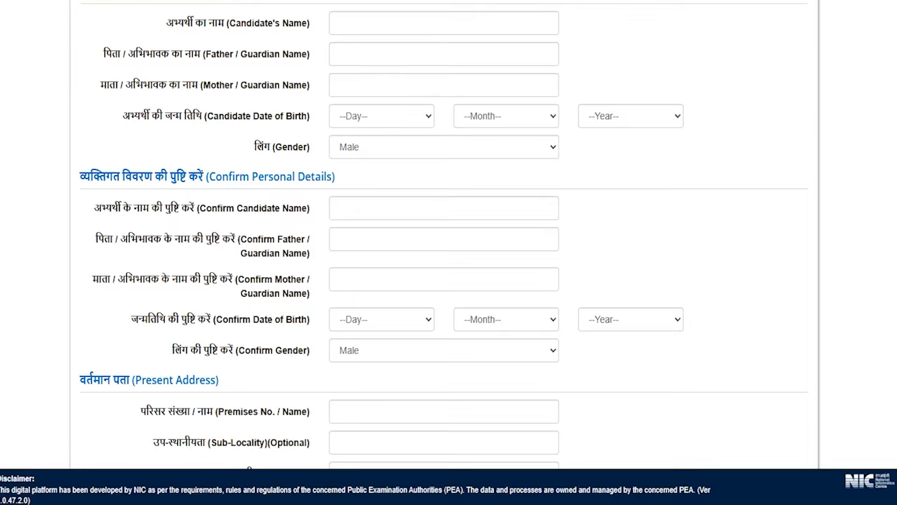
# Go over the Present Address fields from Premises No. / Name through Sub-Locality, Locality, Country and State.
pyautogui.scroll(-4, 285, 304)
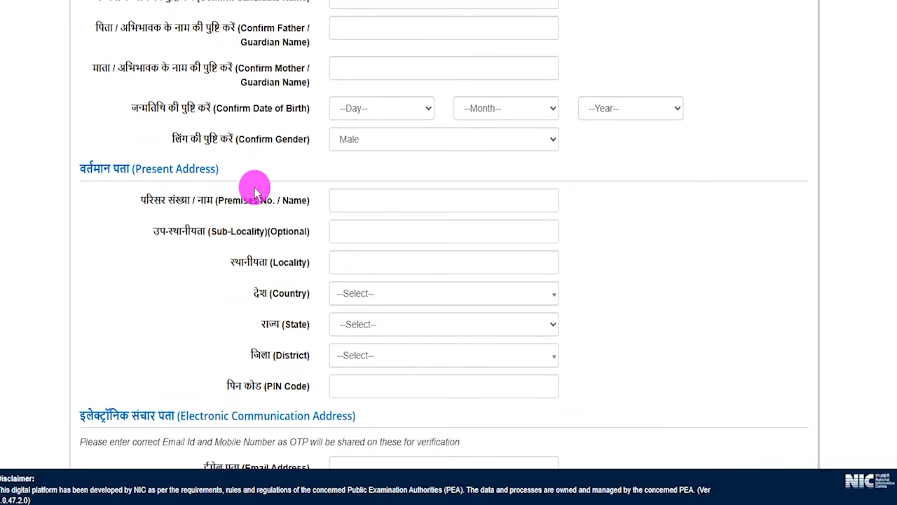
pyautogui.moveTo(152, 95); pyautogui.dragTo(211, 100)
pyautogui.click(359, 133)
pyautogui.click(363, 160)
pyautogui.click(366, 191)
pyautogui.click(369, 225)
pyautogui.click(363, 268)
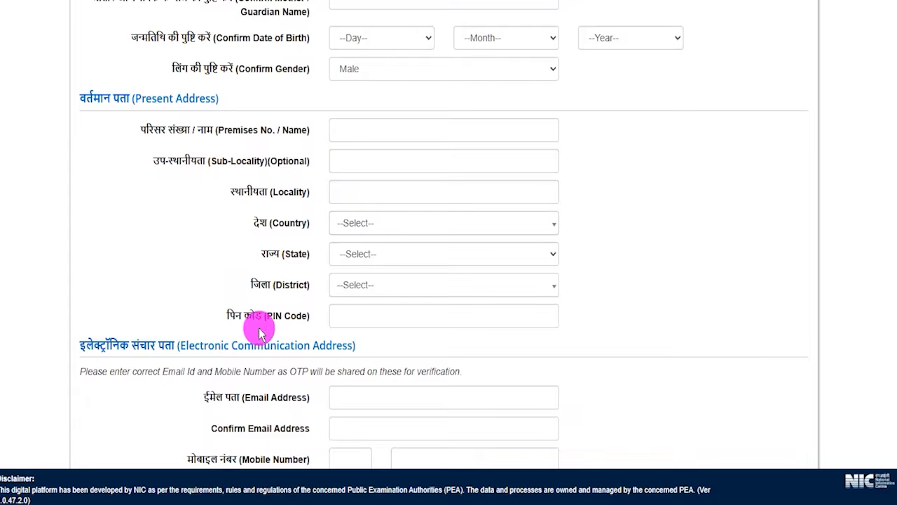
# Tick-mark the Email Address, Confirm Email Address, Mobile Number and Confirm Mobile Number fields under Electronic Communication Address.
pyautogui.scroll(-3, 194, 274)
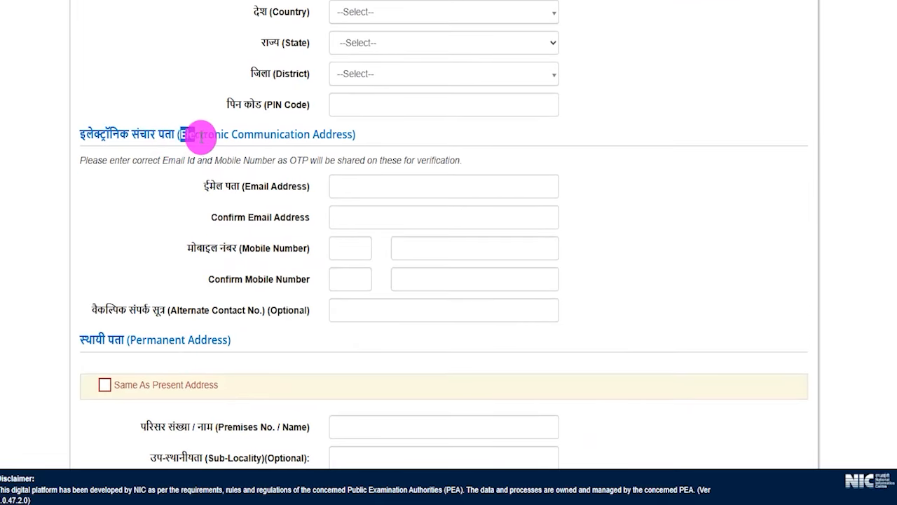
pyautogui.moveTo(180, 134); pyautogui.dragTo(310, 134)
pyautogui.moveTo(239, 188); pyautogui.dragTo(278, 187)
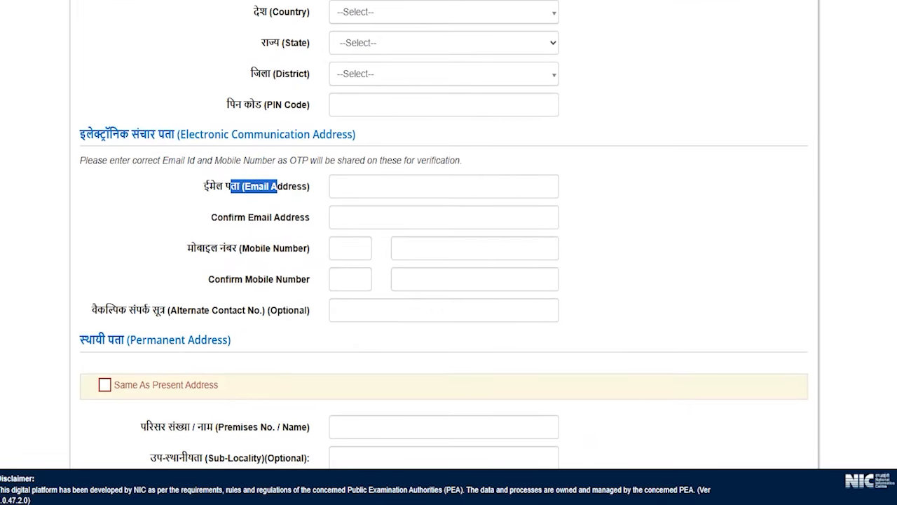
pyautogui.hotkey('ctrl', '2')
pyautogui.moveTo(393, 180); pyautogui.dragTo(425, 153)
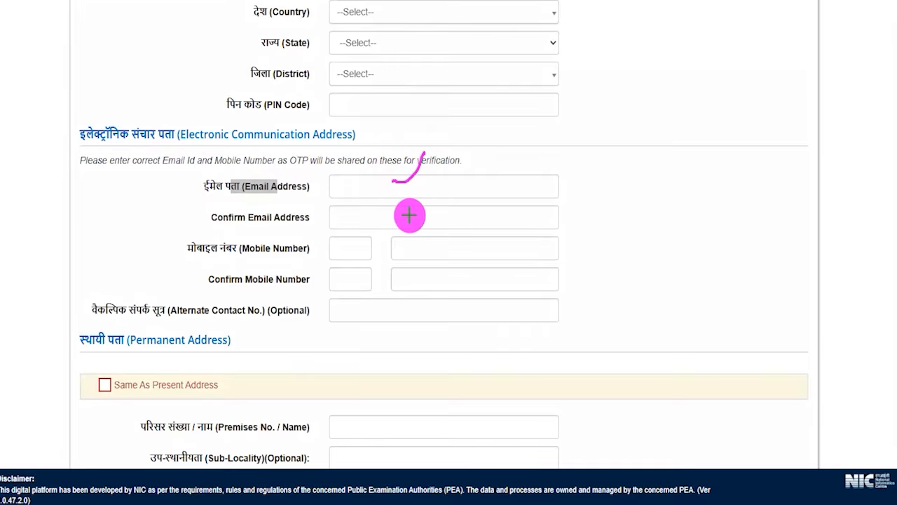
pyautogui.moveTo(409, 215); pyautogui.dragTo(432, 193)
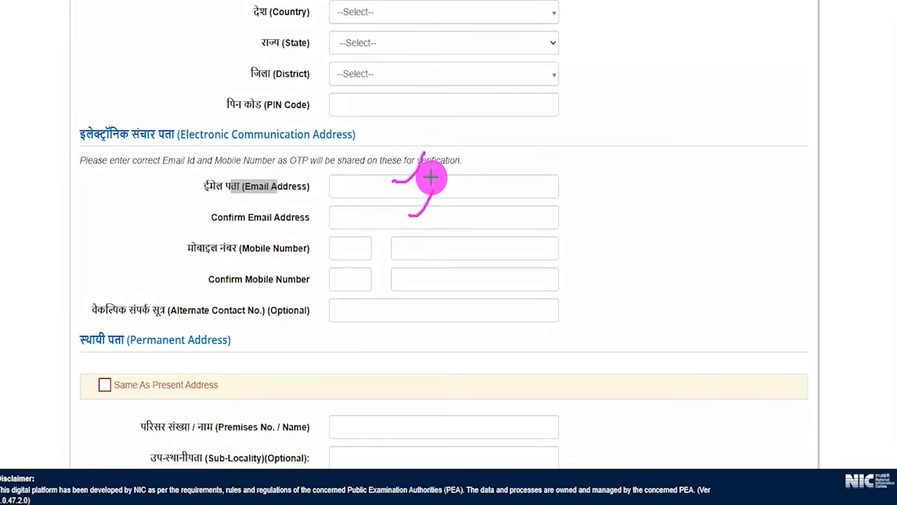
pyautogui.moveTo(434, 246); pyautogui.dragTo(455, 224)
pyautogui.moveTo(448, 273); pyautogui.dragTo(471, 250)
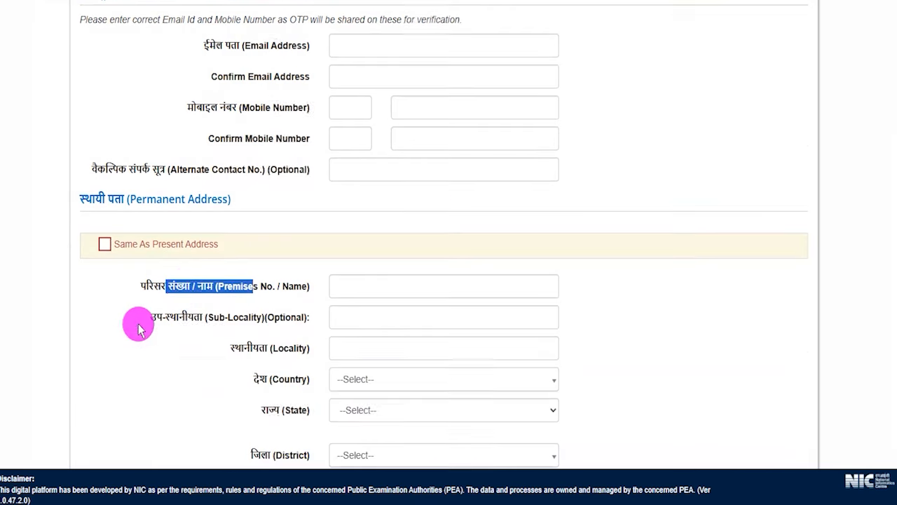
# Compare the Permanent Address section with the Present Address section of the registration form.
pyautogui.click(184, 288)
pyautogui.moveTo(137, 200); pyautogui.dragTo(224, 204)
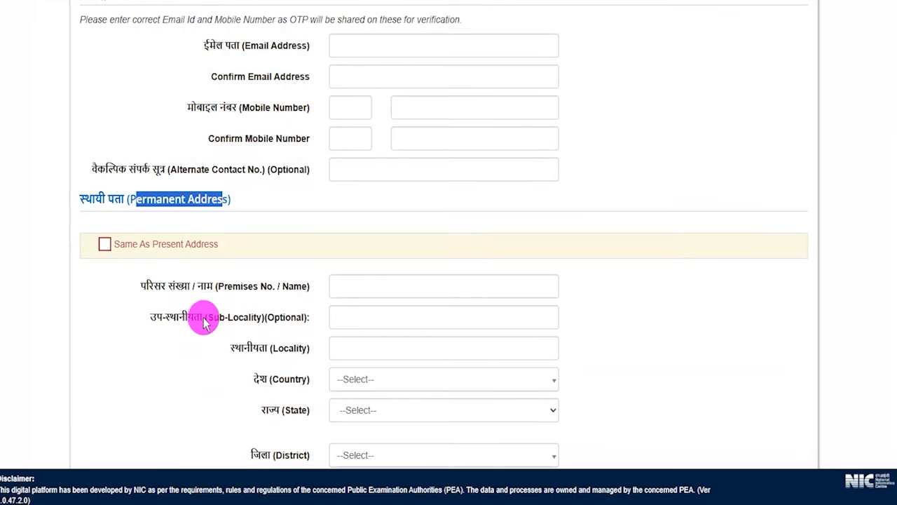
pyautogui.scroll(2, 208, 316)
pyautogui.scroll(4, 211, 382)
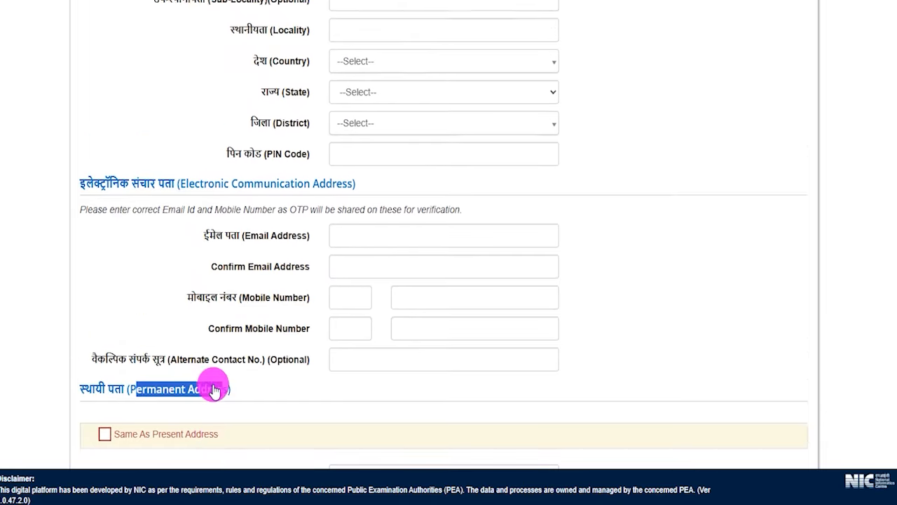
pyautogui.moveTo(163, 169); pyautogui.dragTo(195, 169)
pyautogui.scroll(-6, 241, 336)
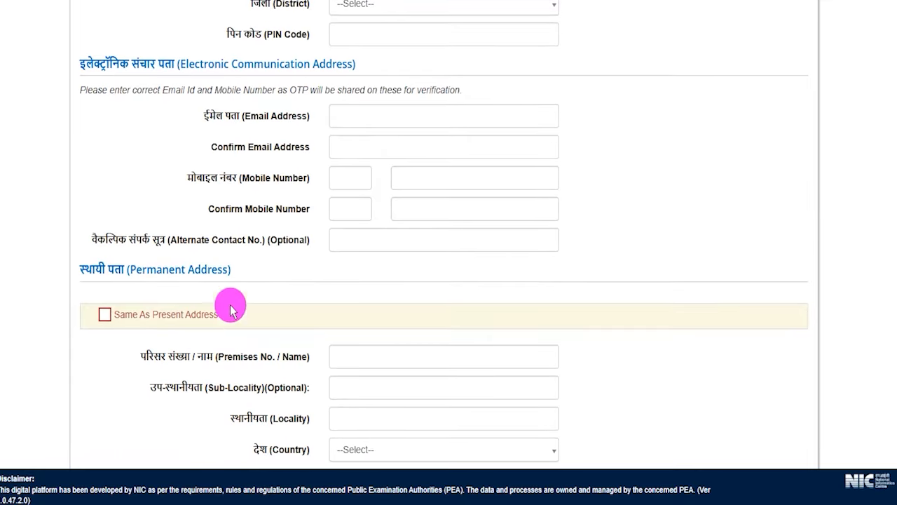
# Try to set the Permanent Address to Same As Present Address.
pyautogui.click(104, 244)
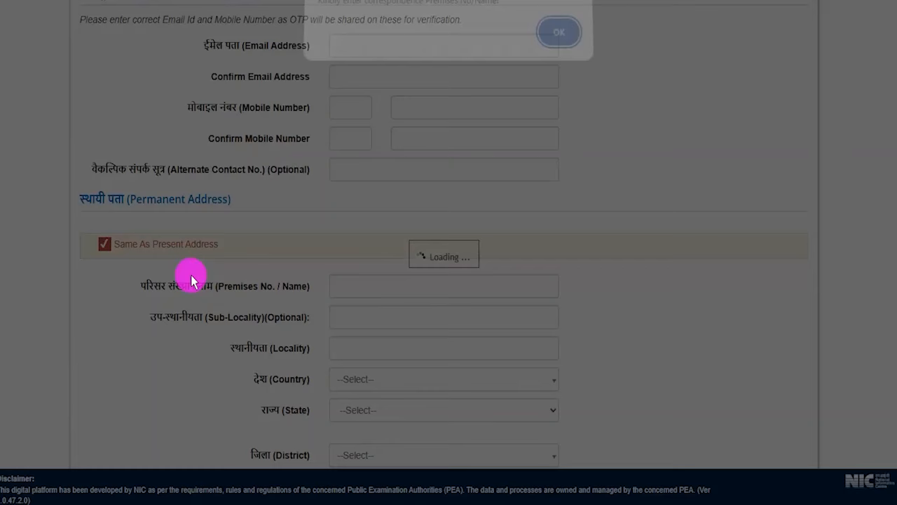
pyautogui.click(552, 49)
pyautogui.click(177, 252)
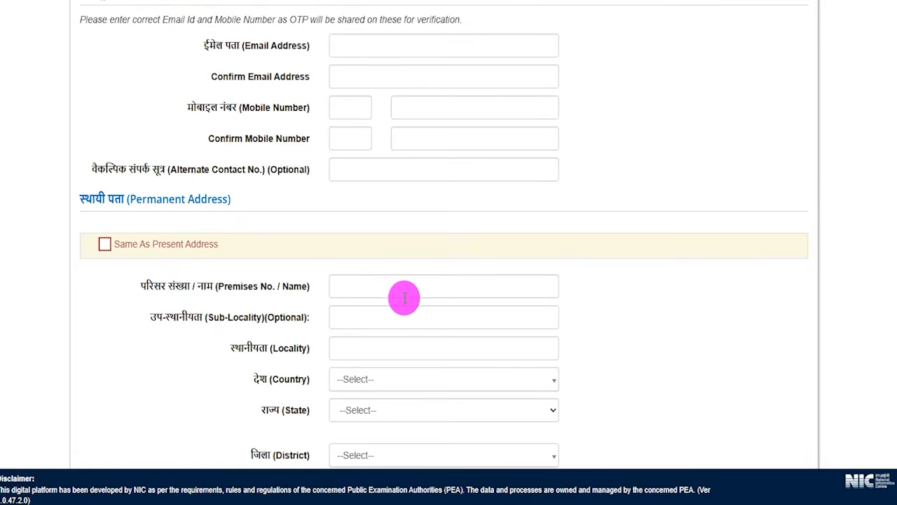
# Read the password requirements under Choose Password, covering length and character types, and the hint for Confirm Password.
pyautogui.scroll(-3, 392, 297)
pyautogui.scroll(-2, 375, 300)
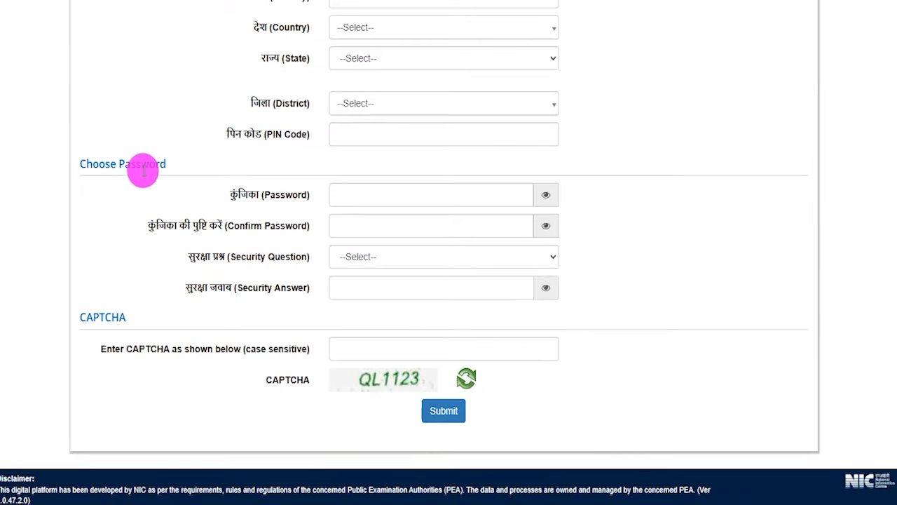
pyautogui.moveTo(93, 165); pyautogui.dragTo(155, 169)
pyautogui.click(247, 195)
pyautogui.click(459, 198)
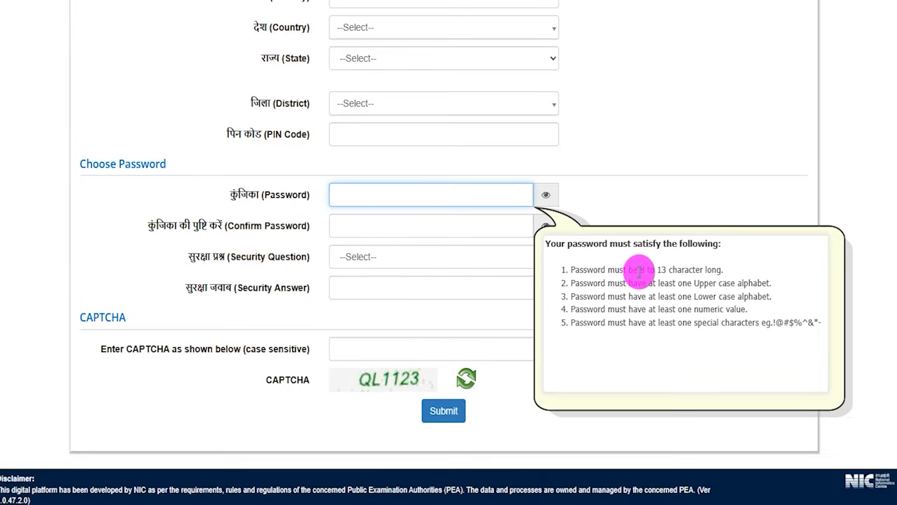
pyautogui.moveTo(640, 272); pyautogui.dragTo(681, 269)
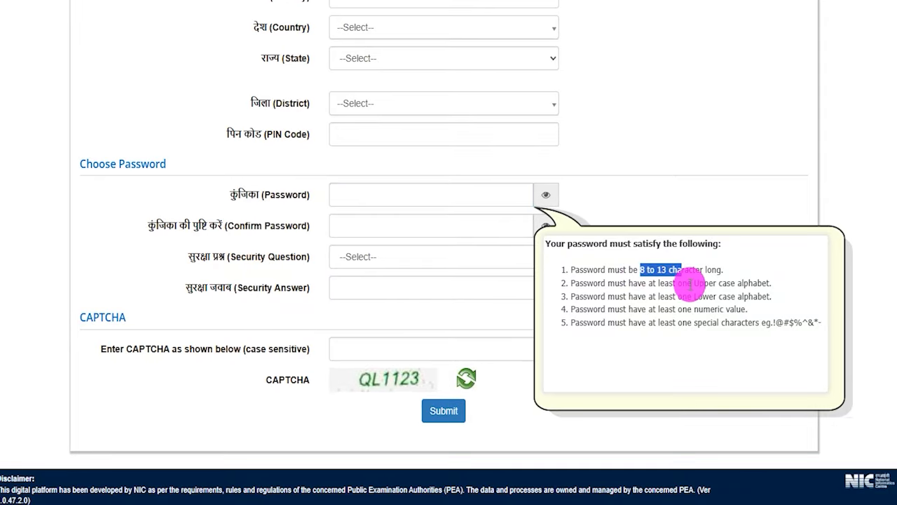
pyautogui.click(698, 283)
pyautogui.moveTo(708, 297)
pyautogui.mouseDown()
pyautogui.moveTo(716, 298)
pyautogui.moveTo(693, 307)
pyautogui.mouseUp()
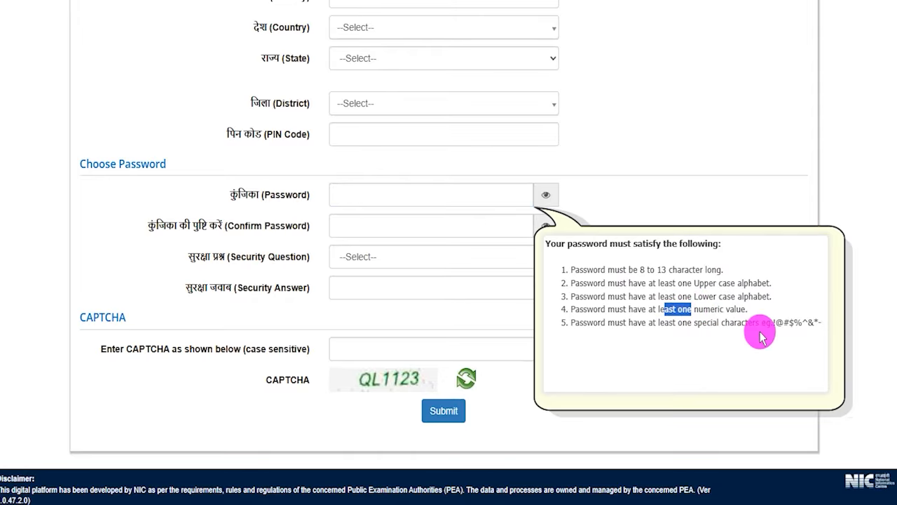
pyautogui.moveTo(774, 323); pyautogui.dragTo(796, 322)
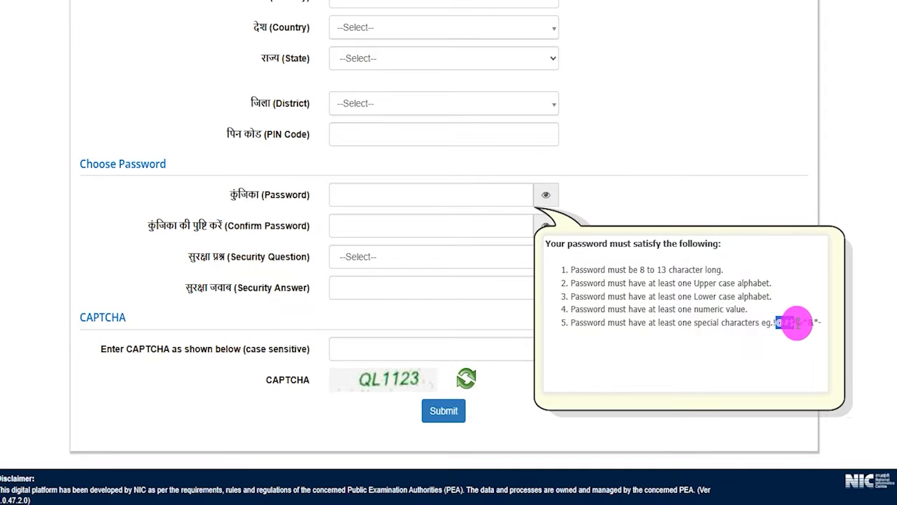
pyautogui.click(384, 197)
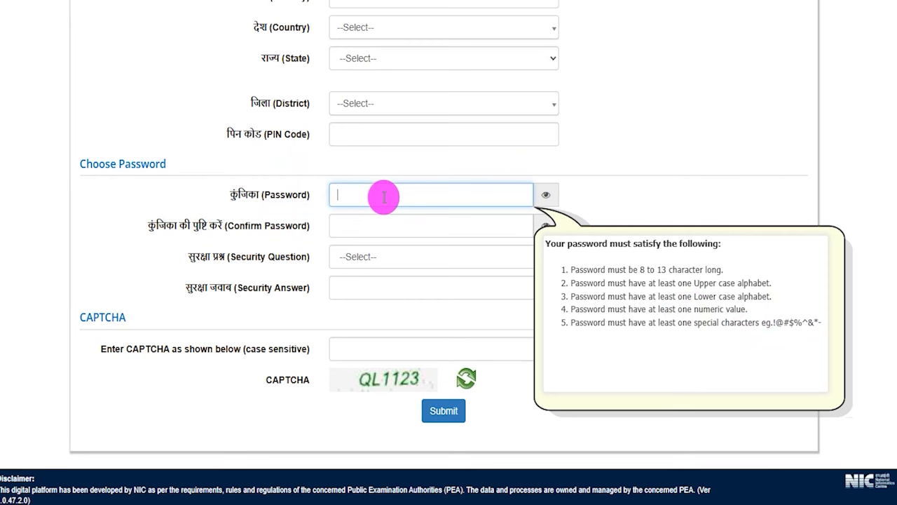
pyautogui.click(356, 225)
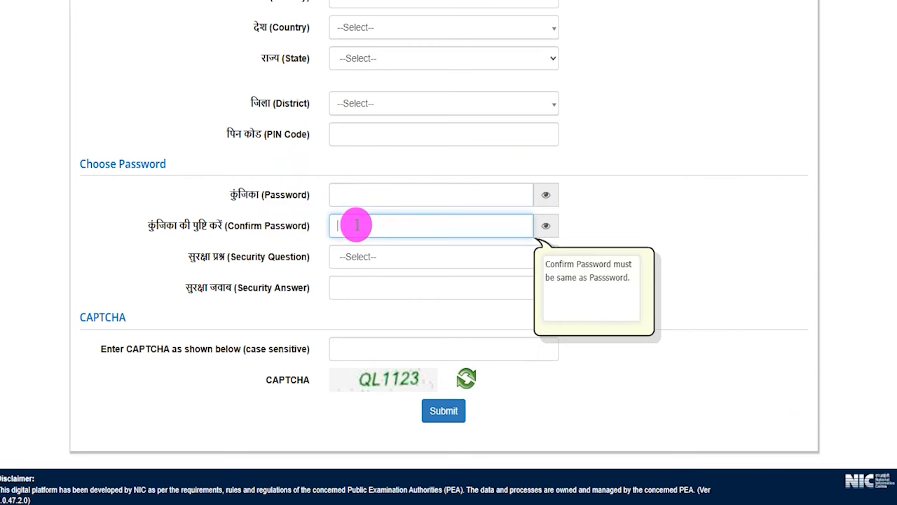
# Set the Security Question to "What is the name of your first school?" and point out Security Answer, CAPTCHA and Submit.
pyautogui.moveTo(200, 255); pyautogui.dragTo(241, 256)
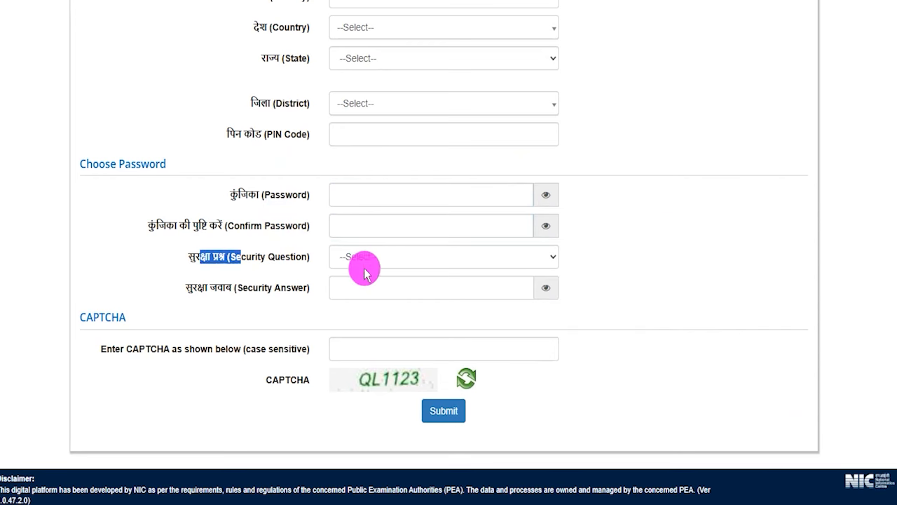
pyautogui.click(375, 258)
pyautogui.click(414, 311)
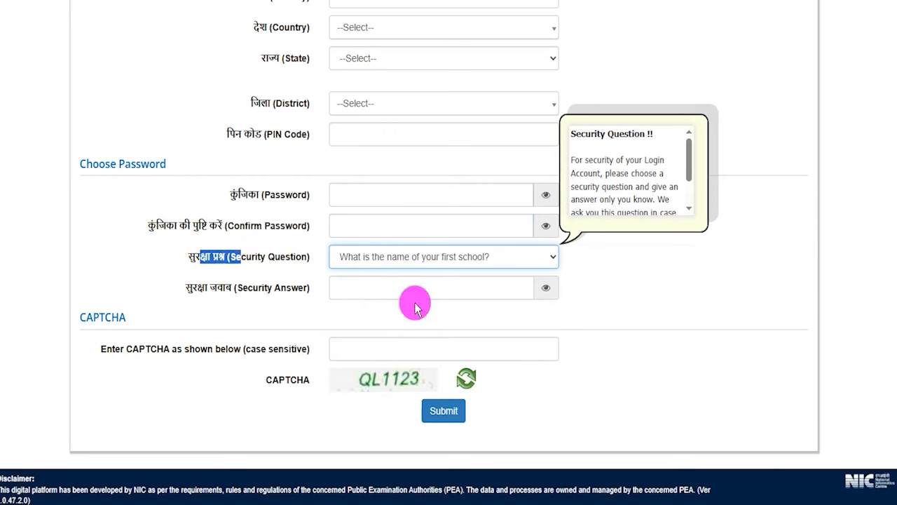
pyautogui.click(378, 289)
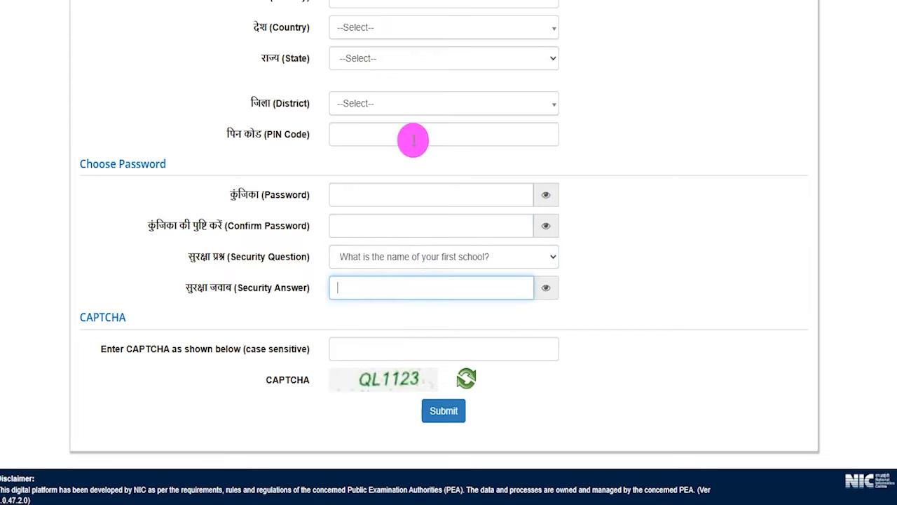
pyautogui.moveTo(366, 391)
pyautogui.mouseDown()
pyautogui.moveTo(399, 384)
pyautogui.moveTo(421, 309)
pyautogui.mouseUp()
pyautogui.moveTo(683, 316); pyautogui.dragTo(534, 381)
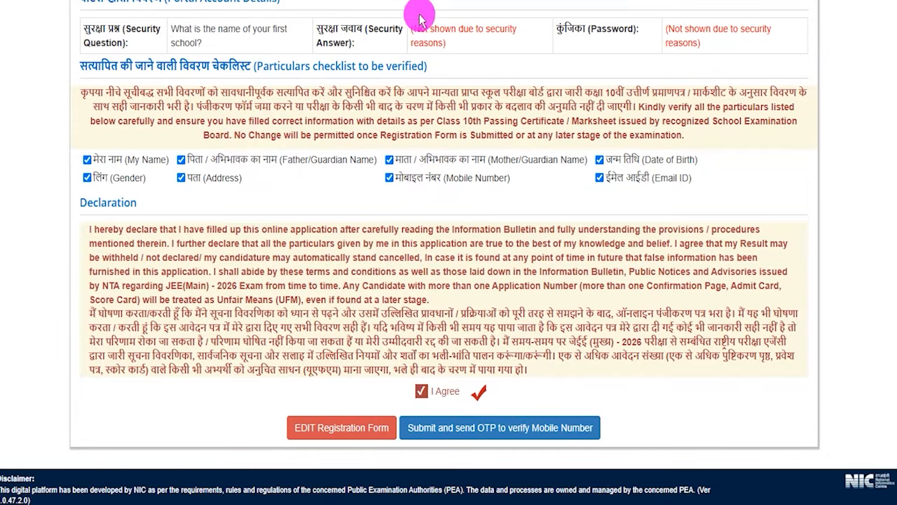
# Tick-mark items in the particulars checklist and I Agree, and draw an arrow to Submit and send OTP to verify Mobile Number.
pyautogui.moveTo(505, 32)
pyautogui.mouseDown()
pyautogui.moveTo(522, 28)
pyautogui.moveTo(520, 51)
pyautogui.mouseUp()
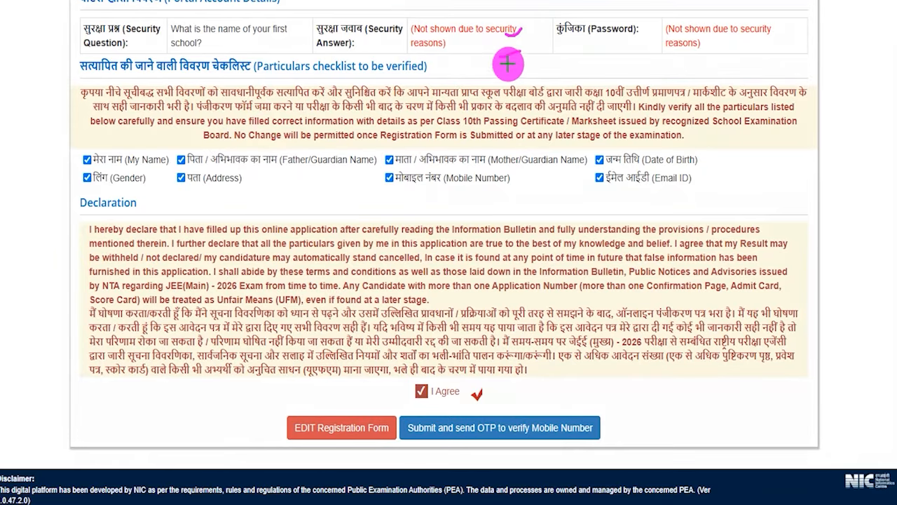
pyautogui.moveTo(144, 166)
pyautogui.mouseDown()
pyautogui.moveTo(162, 136)
pyautogui.moveTo(216, 148)
pyautogui.moveTo(227, 129)
pyautogui.mouseUp()
pyautogui.moveTo(401, 162)
pyautogui.mouseDown()
pyautogui.moveTo(440, 133)
pyautogui.moveTo(429, 167)
pyautogui.mouseUp()
pyautogui.moveTo(600, 163); pyautogui.dragTo(615, 119)
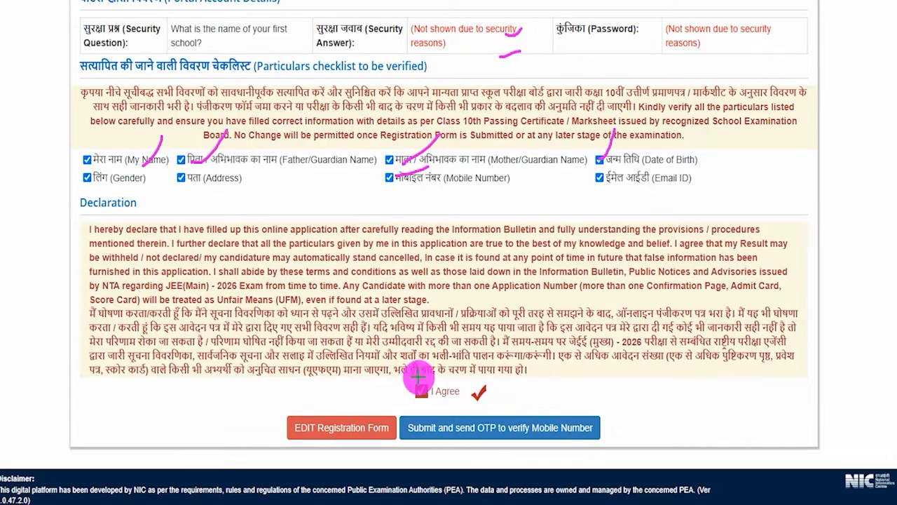
pyautogui.moveTo(425, 387)
pyautogui.mouseDown()
pyautogui.moveTo(443, 370)
pyautogui.moveTo(485, 385)
pyautogui.mouseUp()
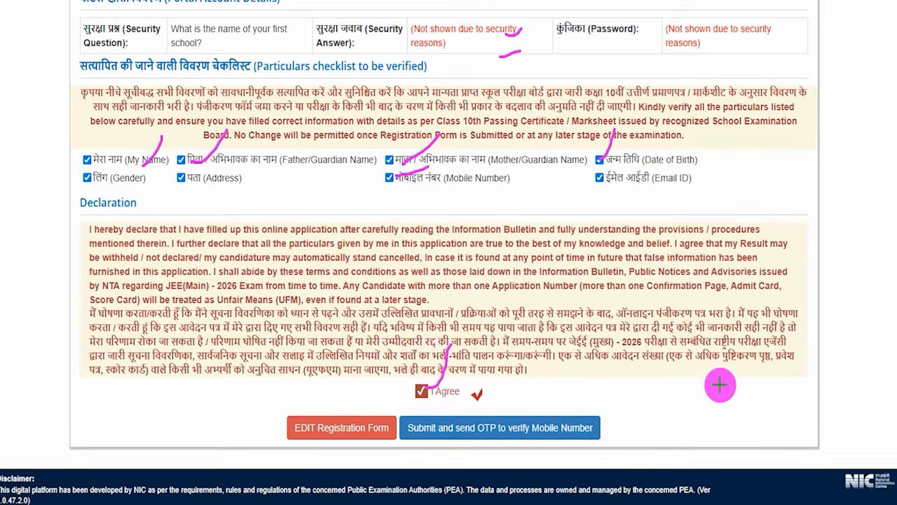
pyautogui.moveTo(813, 377); pyautogui.dragTo(600, 419)
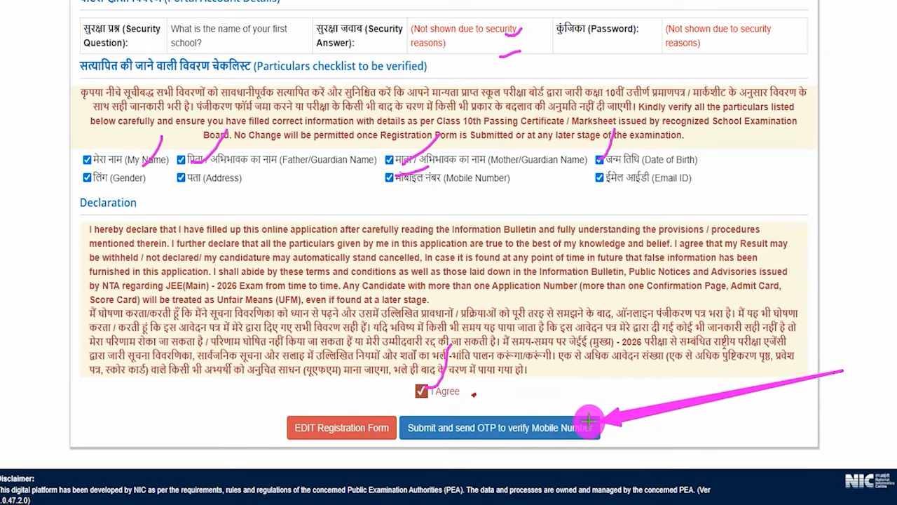
pyautogui.moveTo(596, 421); pyautogui.dragTo(576, 424)
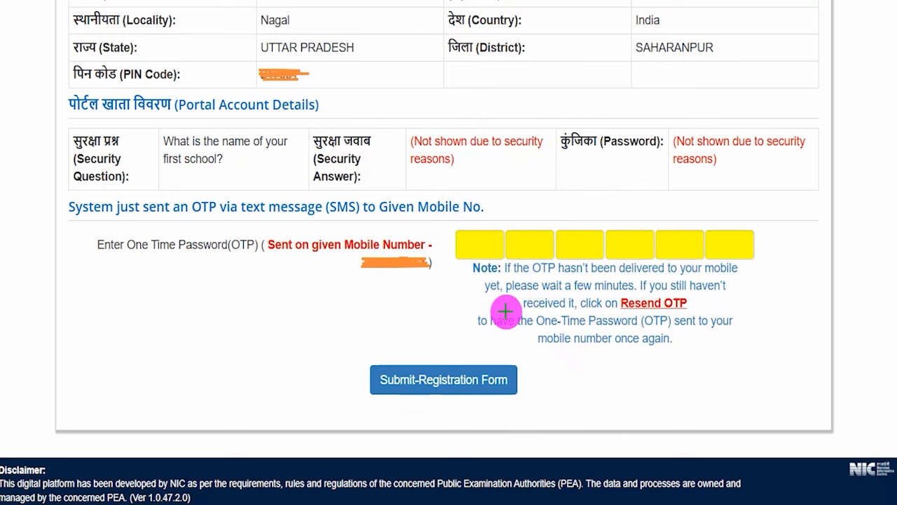
# Mark the six One Time Password boxes and draw an arrow to Submit-Registration Form.
pyautogui.moveTo(476, 247); pyautogui.dragTo(600, 248)
pyautogui.moveTo(629, 249); pyautogui.dragTo(639, 248)
pyautogui.moveTo(696, 244); pyautogui.dragTo(735, 243)
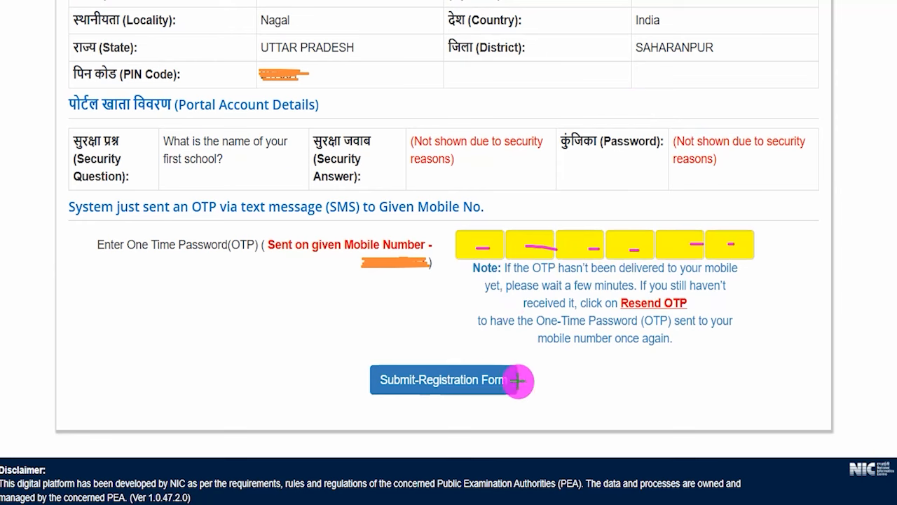
pyautogui.moveTo(757, 376); pyautogui.dragTo(640, 393)
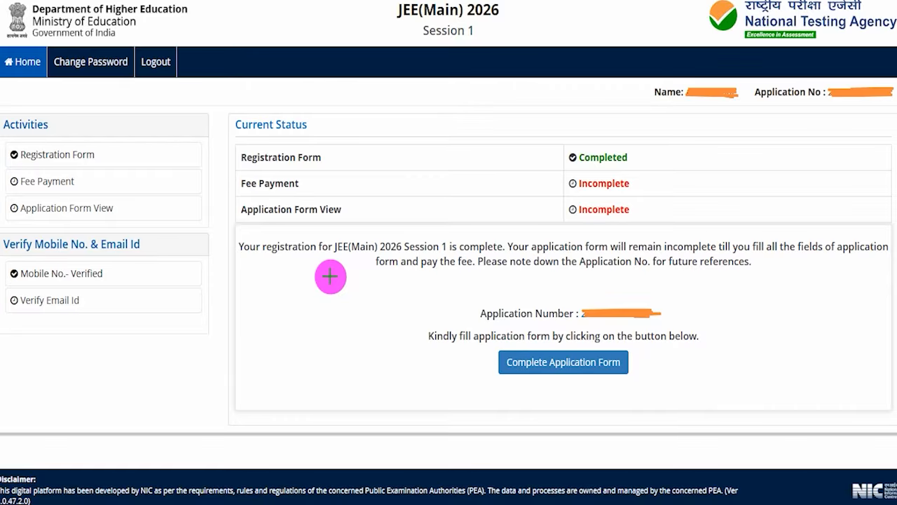
# Tick-mark the JEE(Main) 2026 Session 1 registration message and both places where the Application Number is shown.
pyautogui.moveTo(330, 276); pyautogui.dragTo(382, 212)
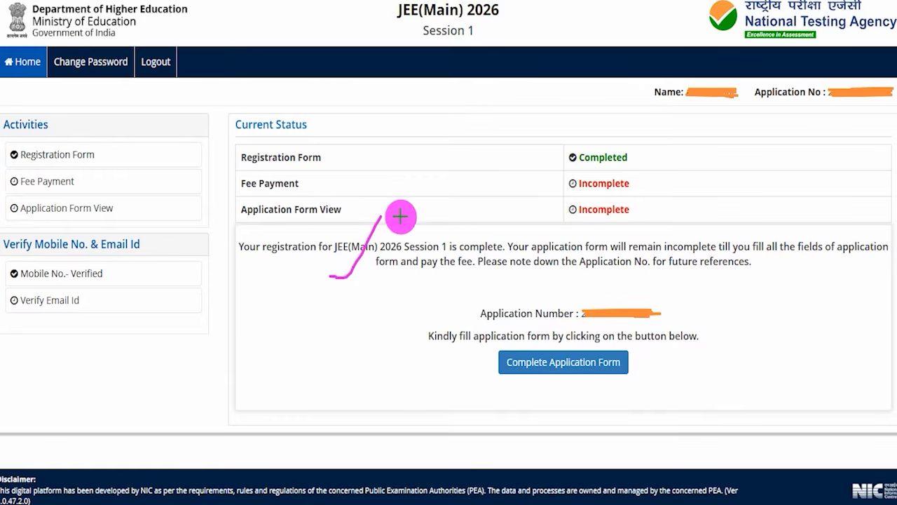
pyautogui.moveTo(833, 111); pyautogui.dragTo(851, 97)
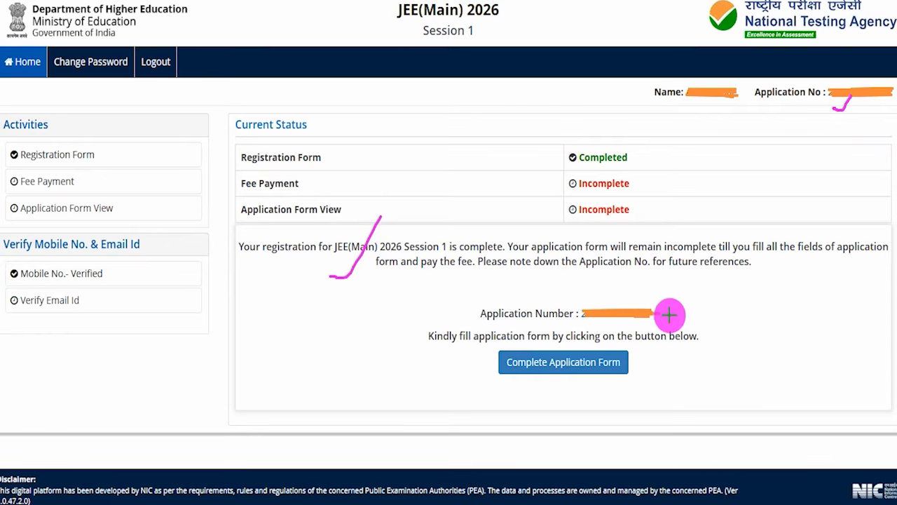
pyautogui.moveTo(668, 314); pyautogui.dragTo(696, 274)
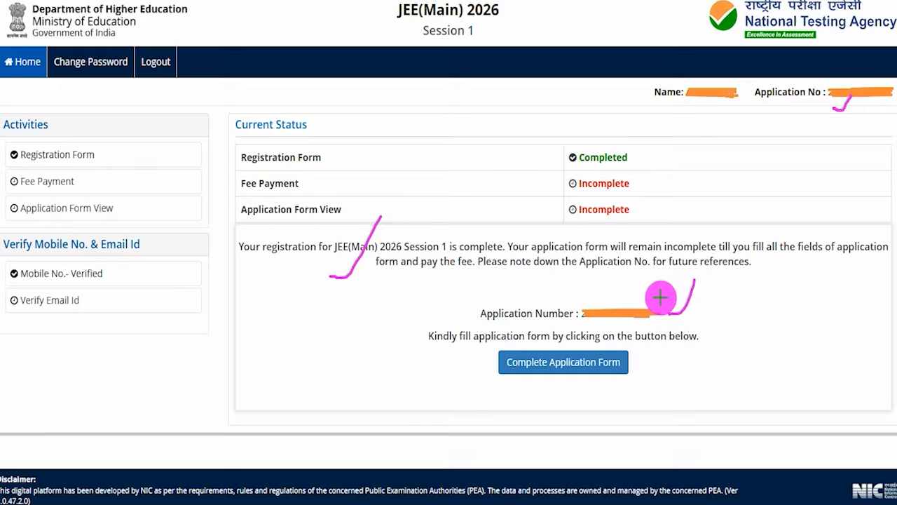
pyautogui.moveTo(659, 300); pyautogui.dragTo(674, 276)
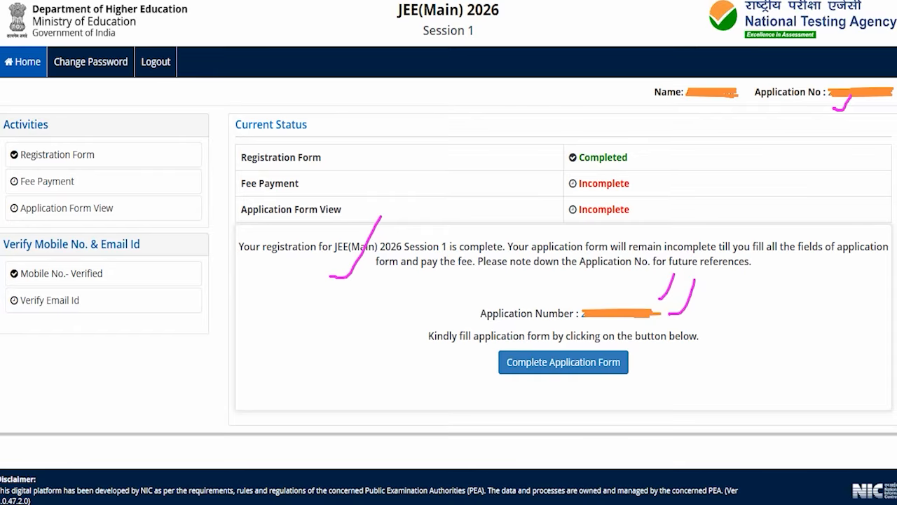
# Draw an arrow to Complete Application Form and open the application form steps.
pyautogui.moveTo(860, 352); pyautogui.dragTo(643, 362)
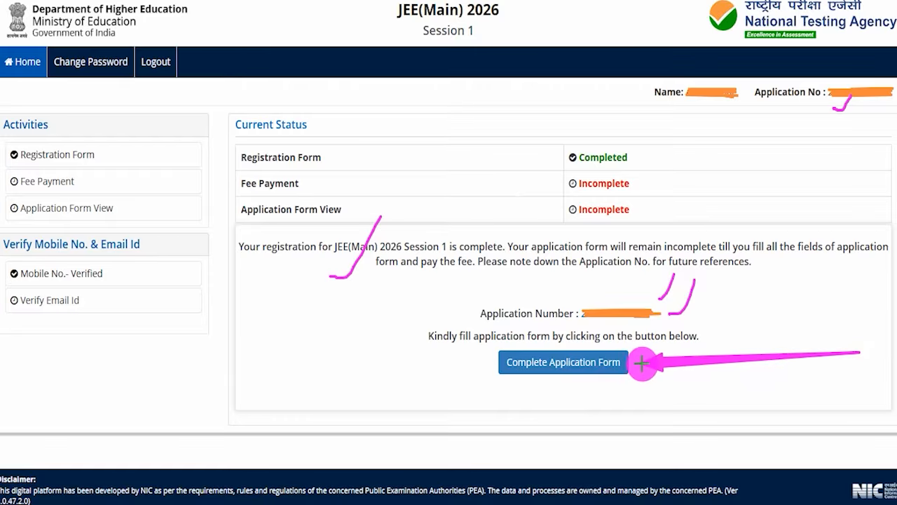
pyautogui.click(618, 362)
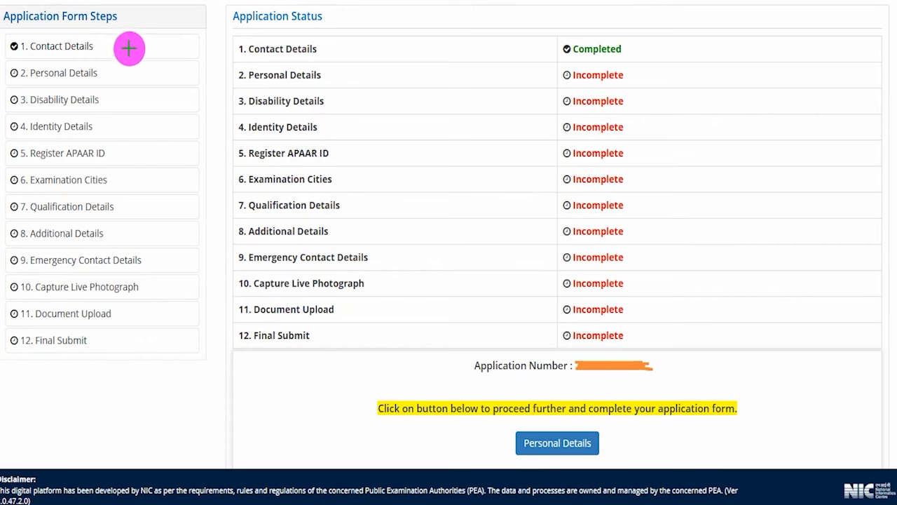
# Tick-mark the entries under Application Form Steps, and draw an arrow to Personal Details and open that form.
pyautogui.moveTo(128, 49); pyautogui.dragTo(143, 28)
pyautogui.moveTo(140, 75); pyautogui.dragTo(154, 68)
pyautogui.moveTo(137, 105); pyautogui.dragTo(153, 95)
pyautogui.moveTo(138, 149); pyautogui.dragTo(156, 136)
pyautogui.moveTo(142, 182); pyautogui.dragTo(155, 179)
pyautogui.moveTo(144, 216); pyautogui.dragTo(160, 211)
pyautogui.moveTo(137, 272)
pyautogui.mouseDown()
pyautogui.moveTo(147, 266)
pyautogui.moveTo(163, 285)
pyautogui.mouseUp()
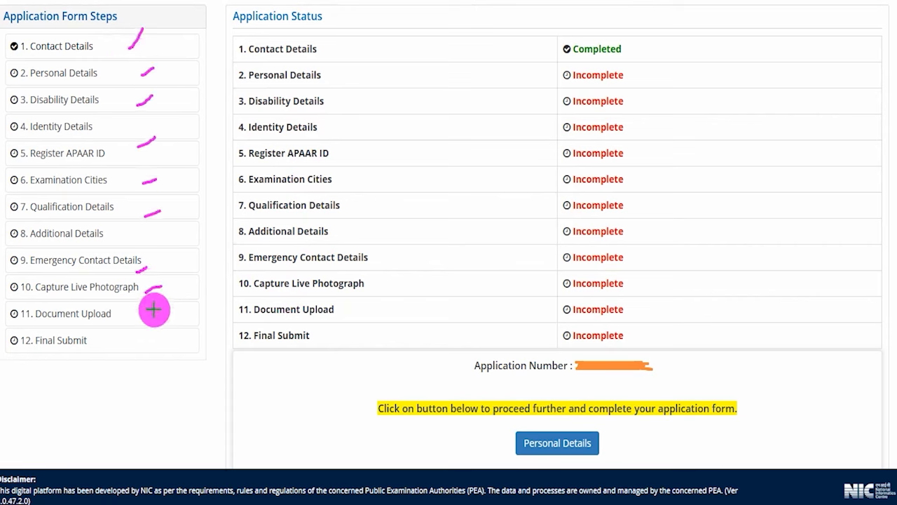
pyautogui.moveTo(139, 339)
pyautogui.mouseDown()
pyautogui.moveTo(179, 336)
pyautogui.moveTo(184, 314)
pyautogui.mouseUp()
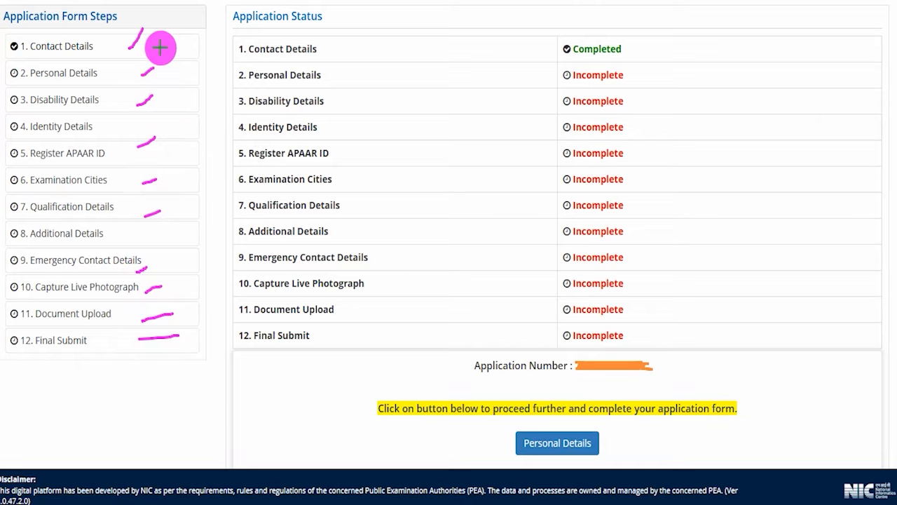
pyautogui.moveTo(160, 69)
pyautogui.mouseDown()
pyautogui.moveTo(164, 77)
pyautogui.moveTo(180, 49)
pyautogui.mouseUp()
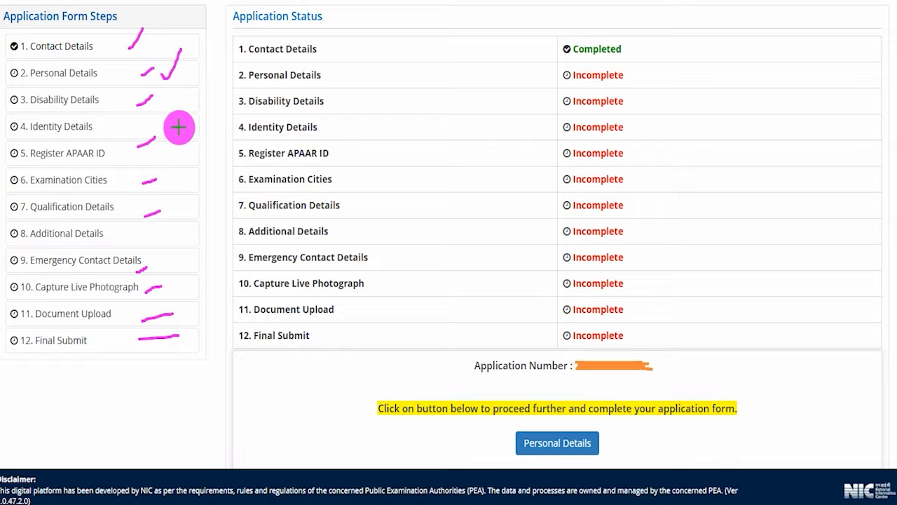
pyautogui.moveTo(806, 433); pyautogui.dragTo(660, 453)
pyautogui.click(557, 443)
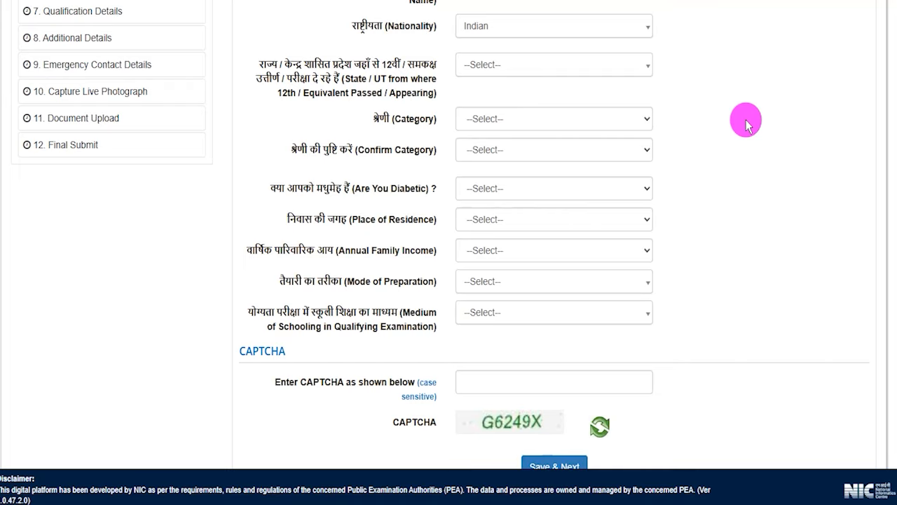
# Check the Nationality field and set the State / UT where 12th was passed or is appearing to UTTAR PRADESH.
pyautogui.click(538, 28)
pyautogui.click(476, 92)
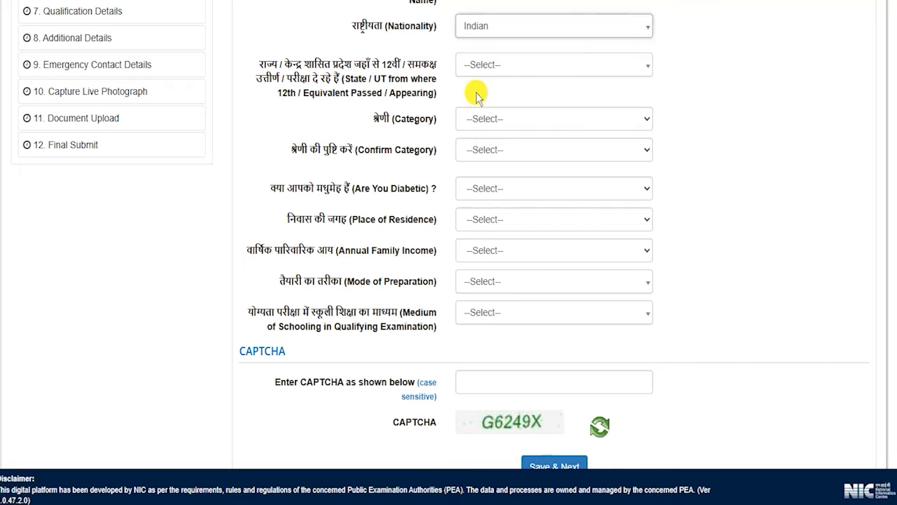
pyautogui.click(499, 70)
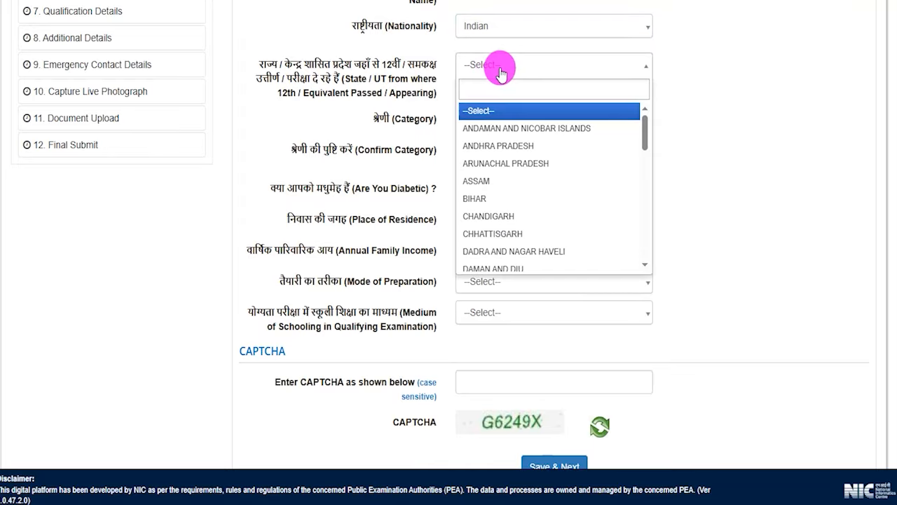
pyautogui.scroll(-10, 490, 175)
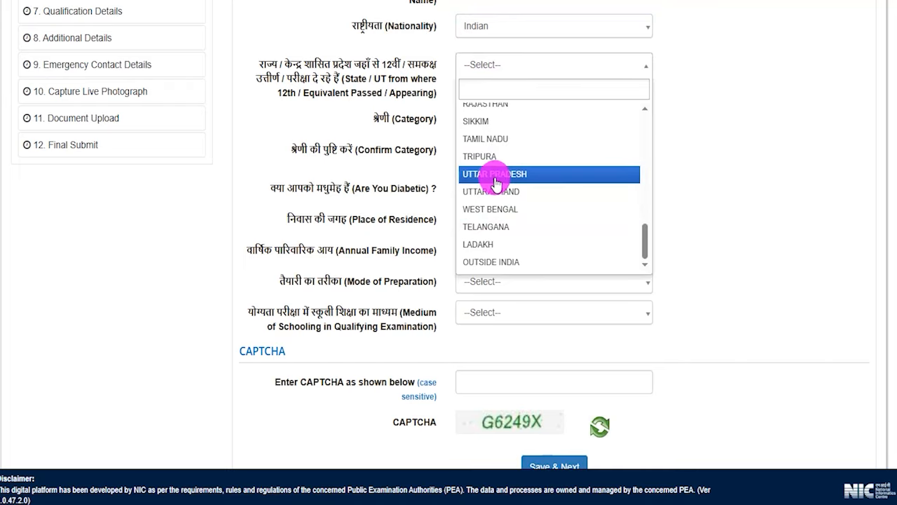
pyautogui.click(494, 180)
# Set both Category and Confirm Category to ST.
pyautogui.click(494, 120)
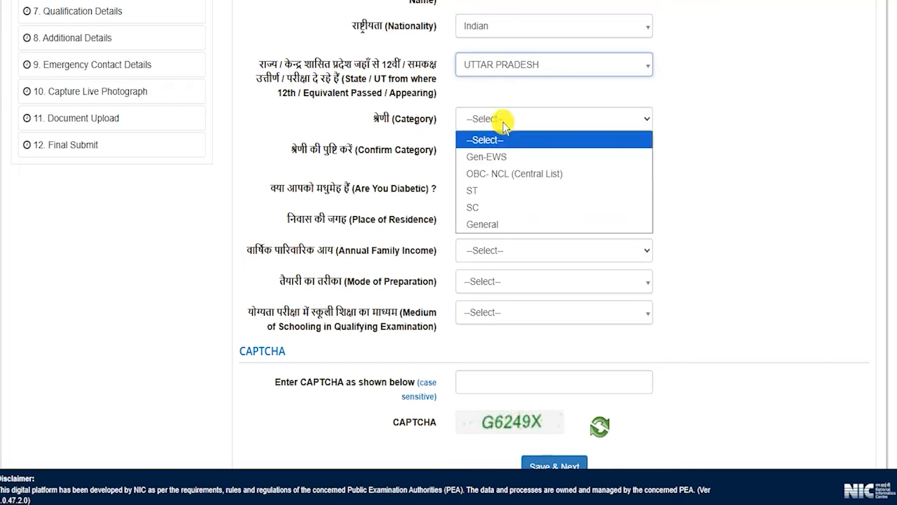
pyautogui.click(491, 156)
pyautogui.click(499, 120)
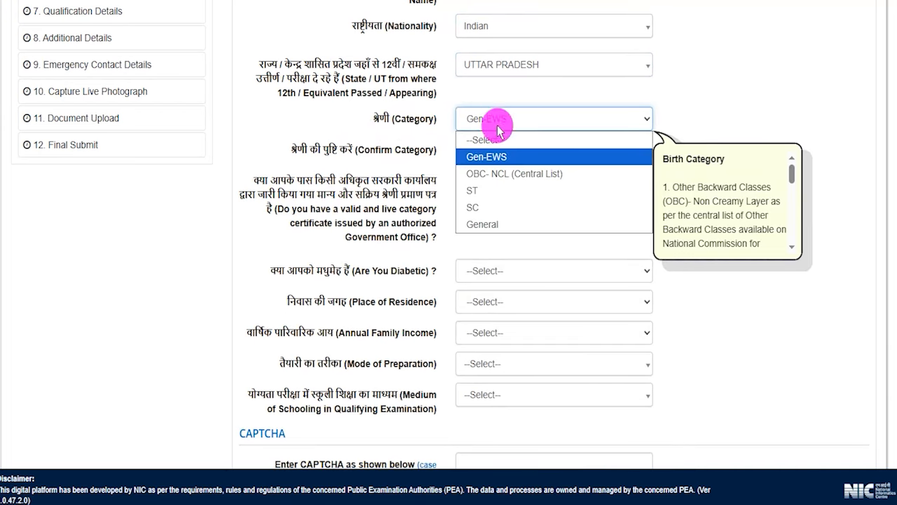
pyautogui.click(478, 189)
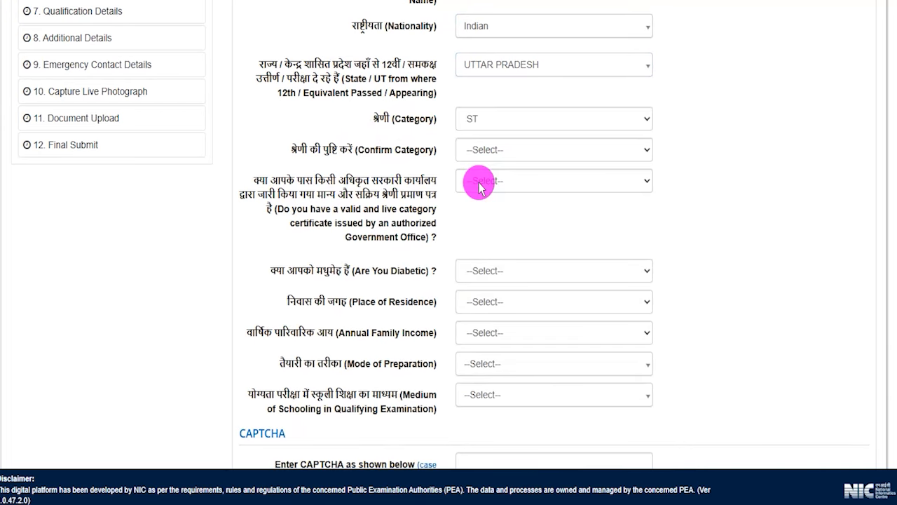
pyautogui.click(494, 153)
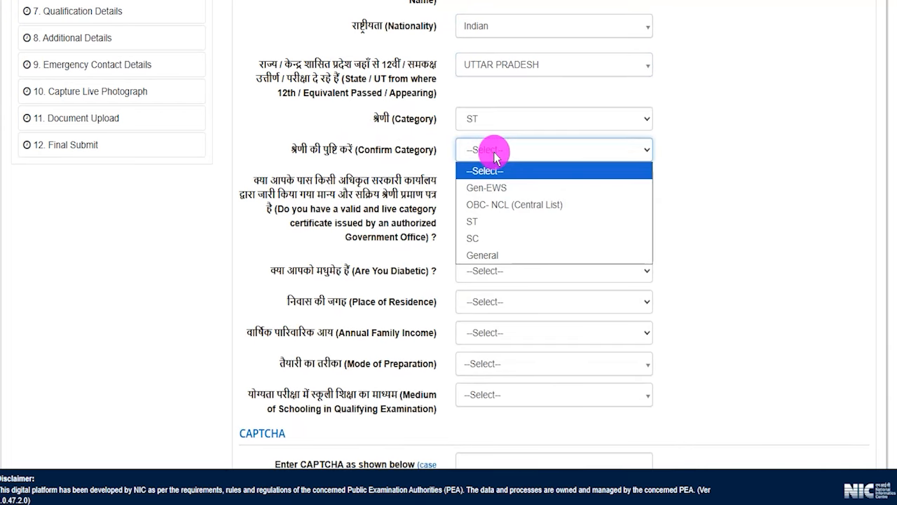
pyautogui.click(471, 222)
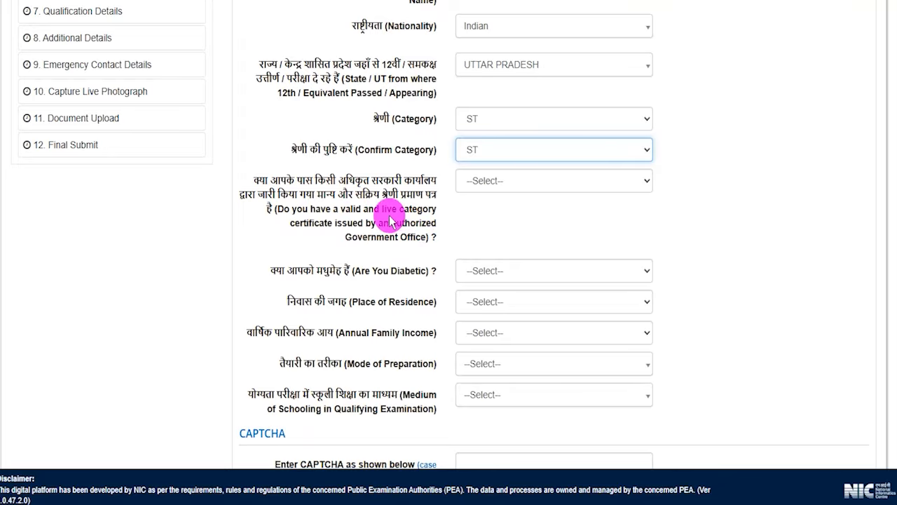
# Answer Yes to having a valid category certificate and point out the certificate number, issue date and issuing authority fields.
pyautogui.click(488, 181)
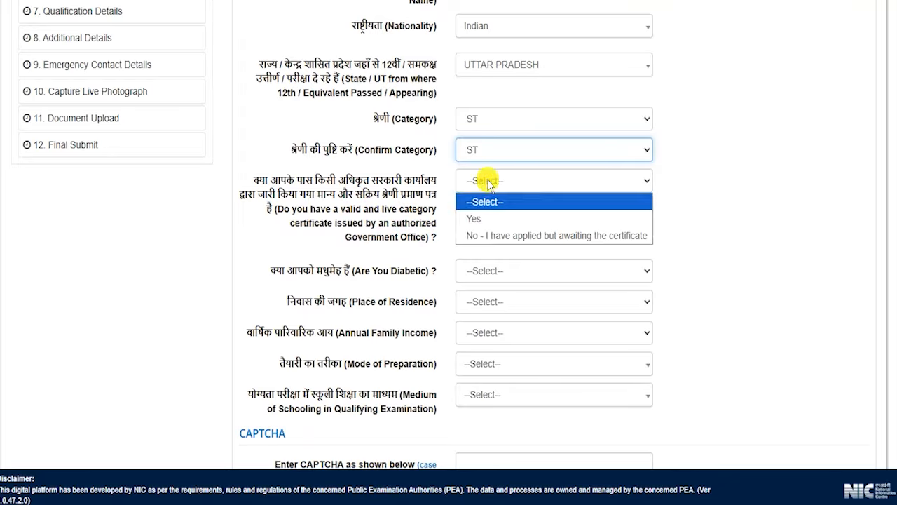
pyautogui.click(476, 221)
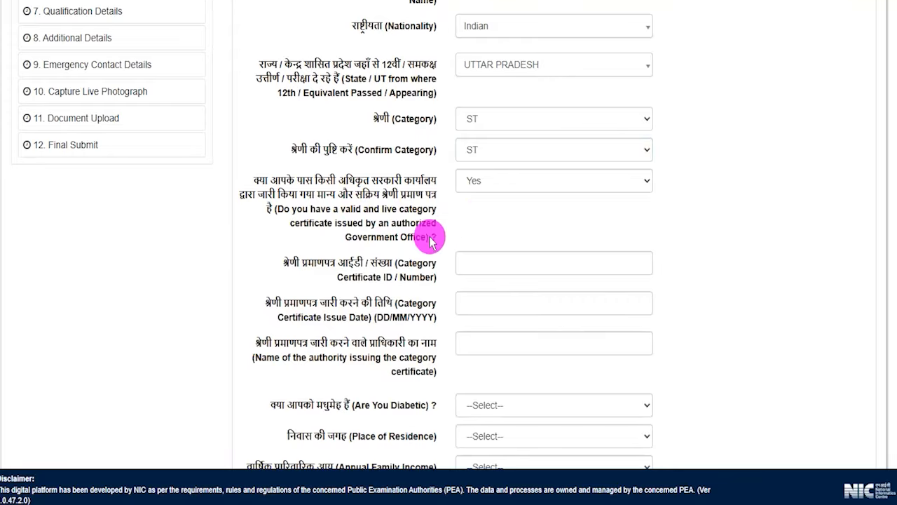
pyautogui.click(481, 258)
pyautogui.click(481, 303)
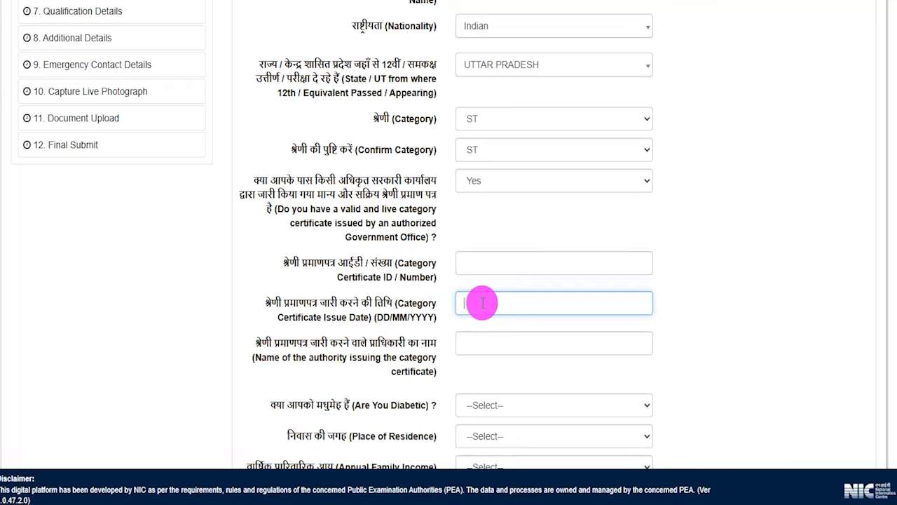
pyautogui.click(489, 341)
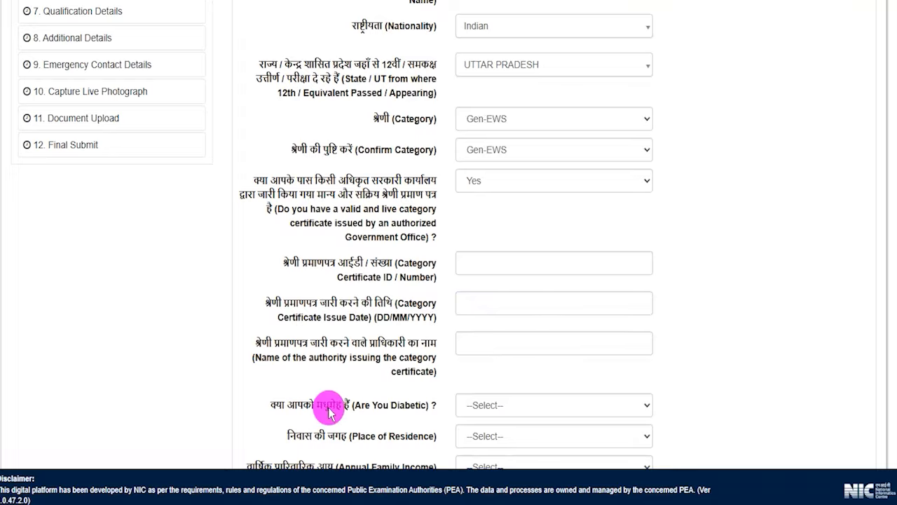
# Highlight the diabetic question and set its answer to No.
pyautogui.moveTo(314, 405); pyautogui.dragTo(388, 405)
pyautogui.click(479, 407)
pyautogui.click(476, 443)
pyautogui.scroll(-2, 463, 385)
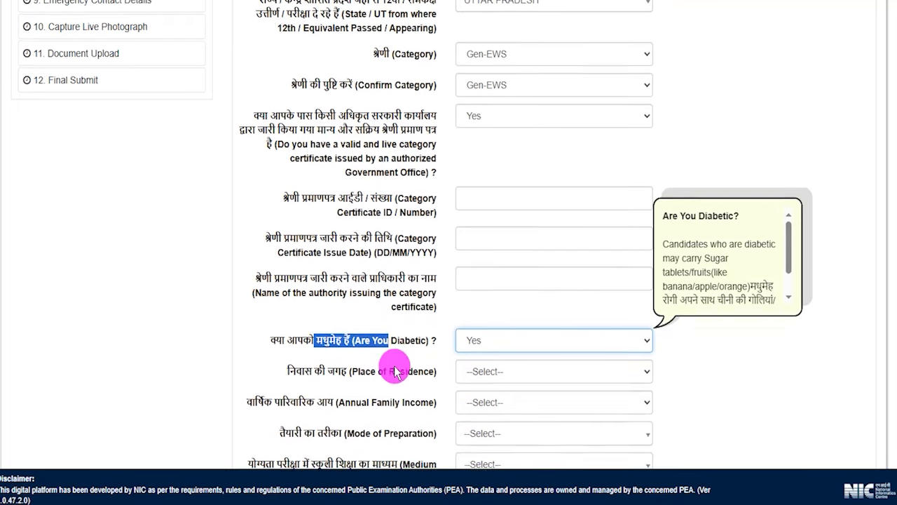
pyautogui.click(485, 264)
pyautogui.click(478, 318)
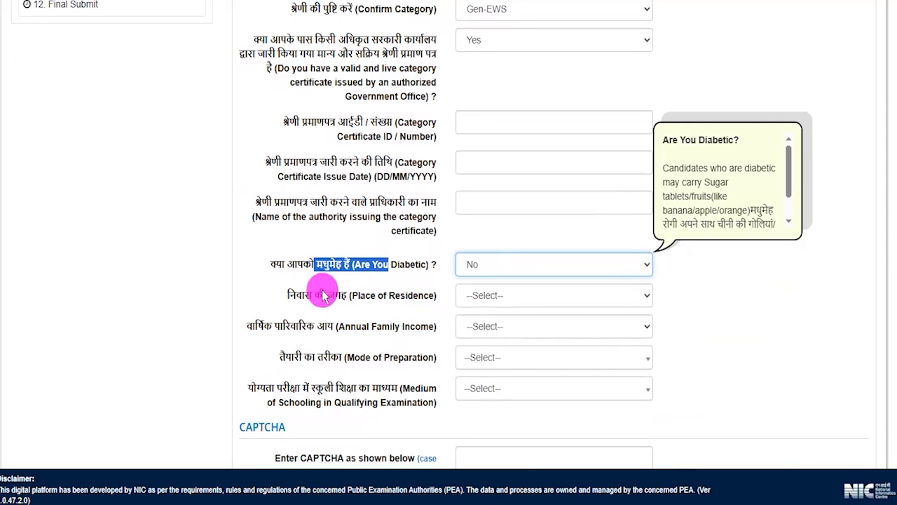
pyautogui.moveTo(305, 295); pyautogui.dragTo(368, 300)
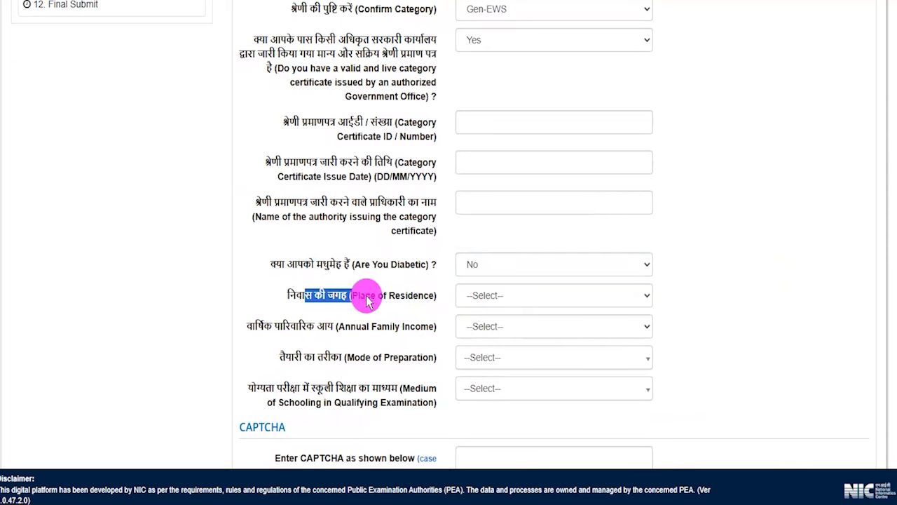
pyautogui.click(475, 298)
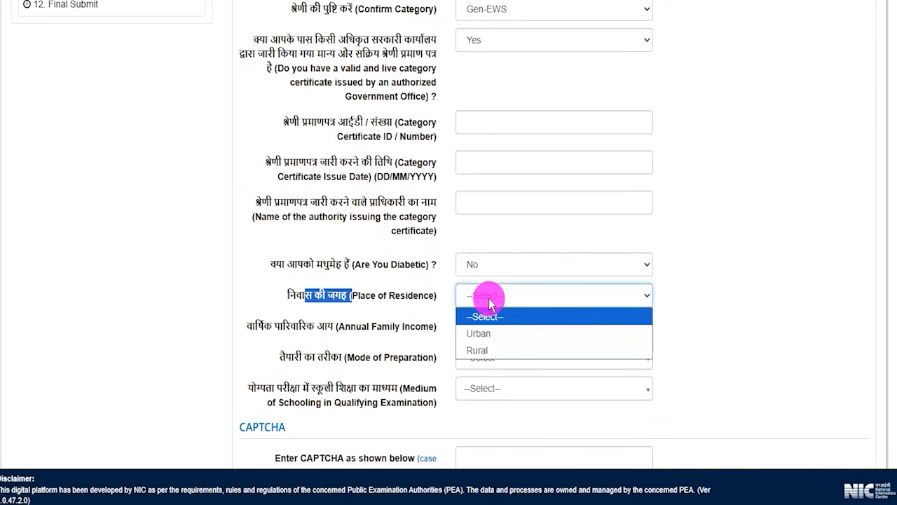
pyautogui.click(484, 335)
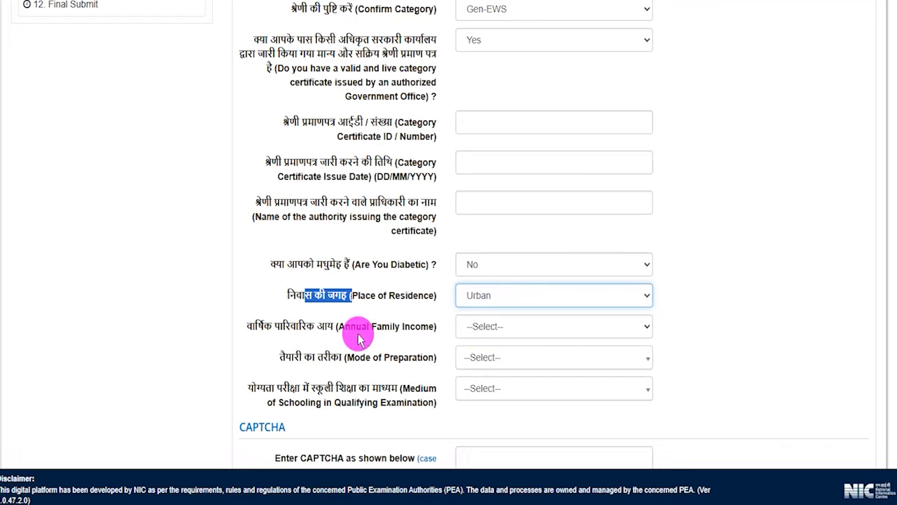
pyautogui.moveTo(353, 326); pyautogui.dragTo(490, 330)
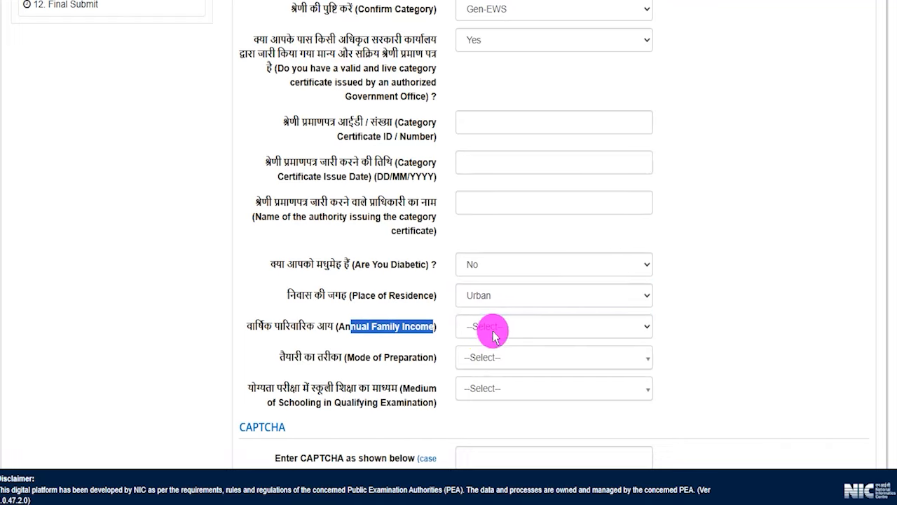
pyautogui.click(491, 330)
pyautogui.click(491, 414)
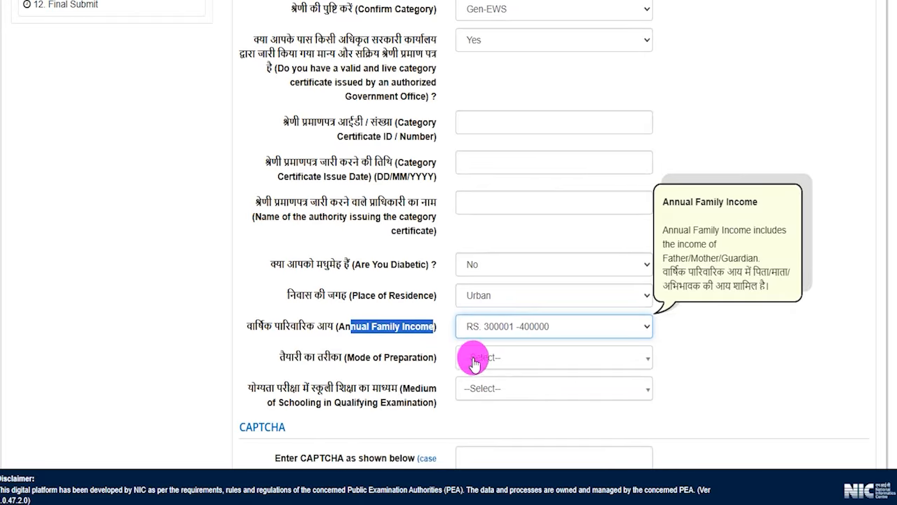
# Set Mode of Preparation to Online Coaching and Medium of Schooling in Qualifying Examination to English.
pyautogui.click(482, 359)
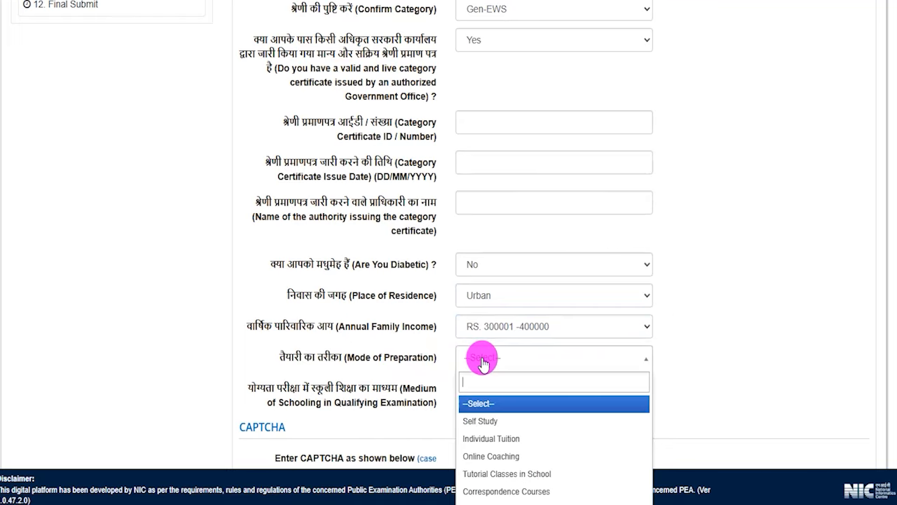
pyautogui.click(504, 459)
pyautogui.scroll(-2, 462, 294)
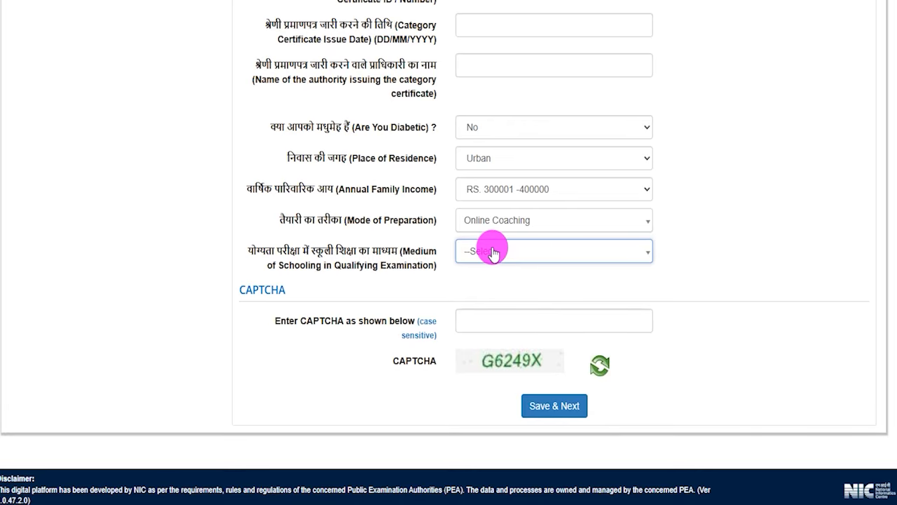
pyautogui.click(493, 252)
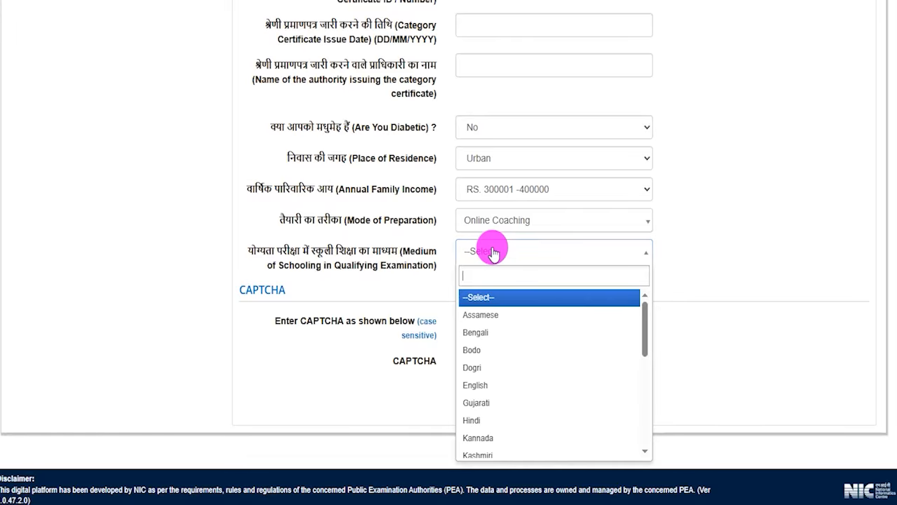
pyautogui.click(484, 386)
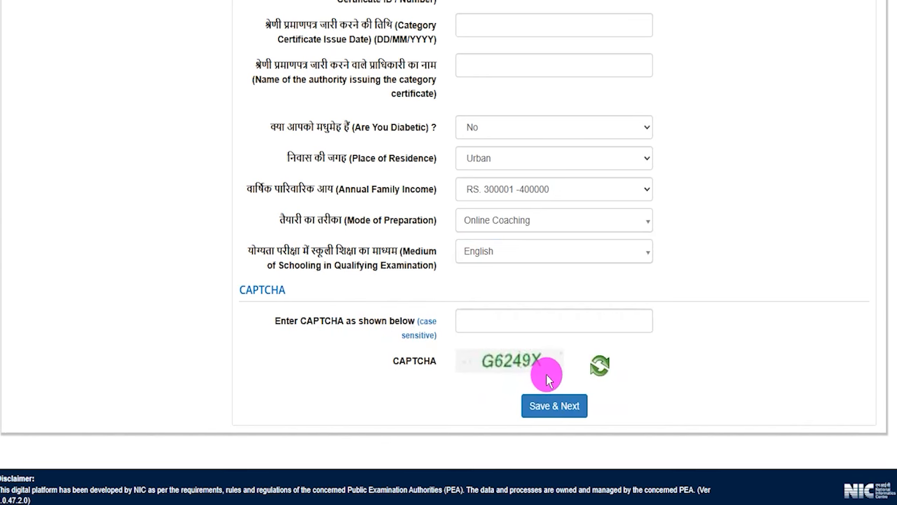
# Point out the CAPTCHA field, and draw an arrow to Save & Next and save the personal details.
pyautogui.click(492, 321)
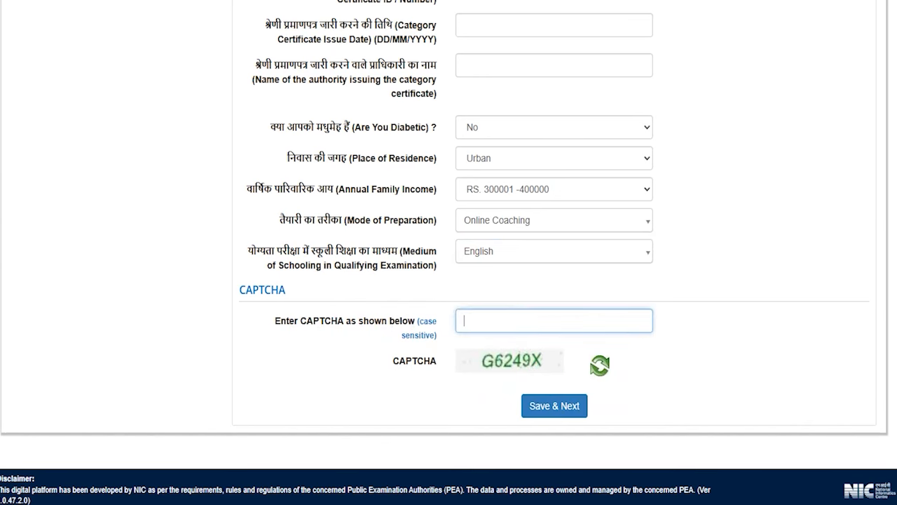
pyautogui.moveTo(801, 317); pyautogui.dragTo(597, 405)
pyautogui.click(580, 405)
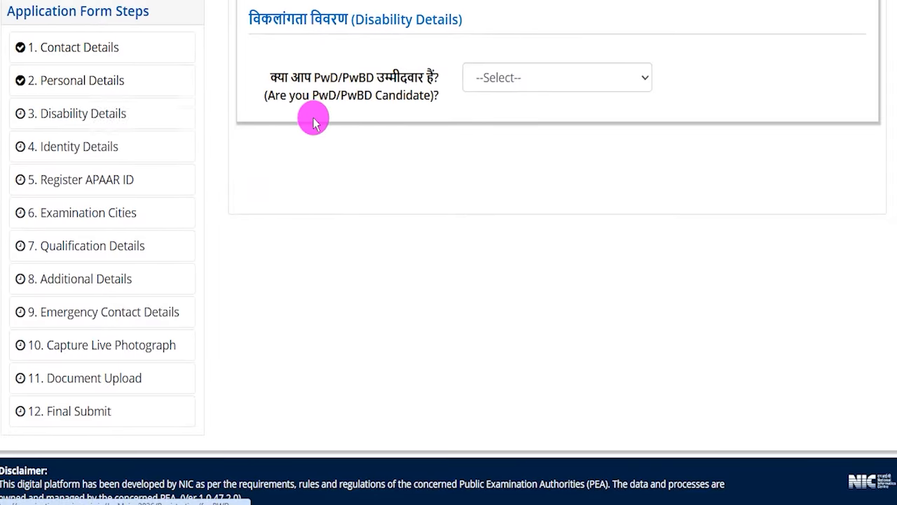
# Highlight the PwD/PwBD candidate question, open its choices and review the UDID Certificate / Disability Certificate options.
pyautogui.moveTo(314, 82); pyautogui.dragTo(365, 77)
pyautogui.click(498, 77)
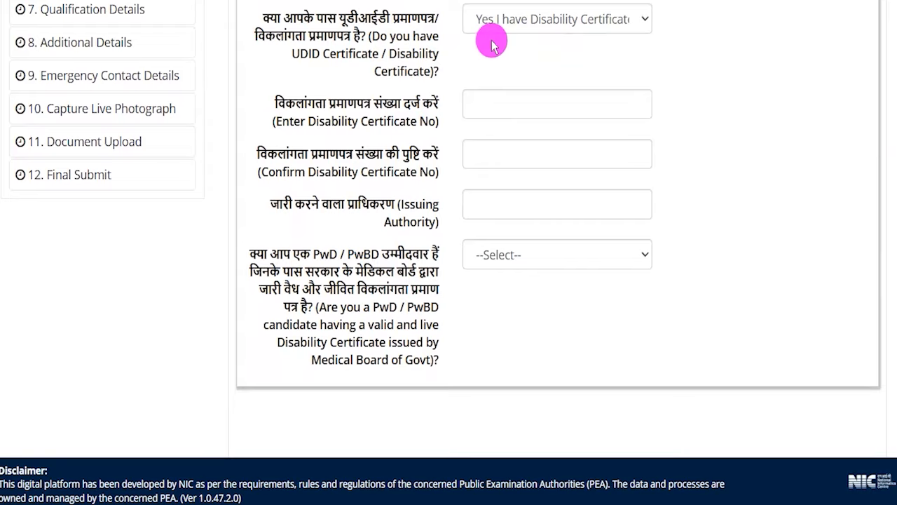
pyautogui.click(523, 25)
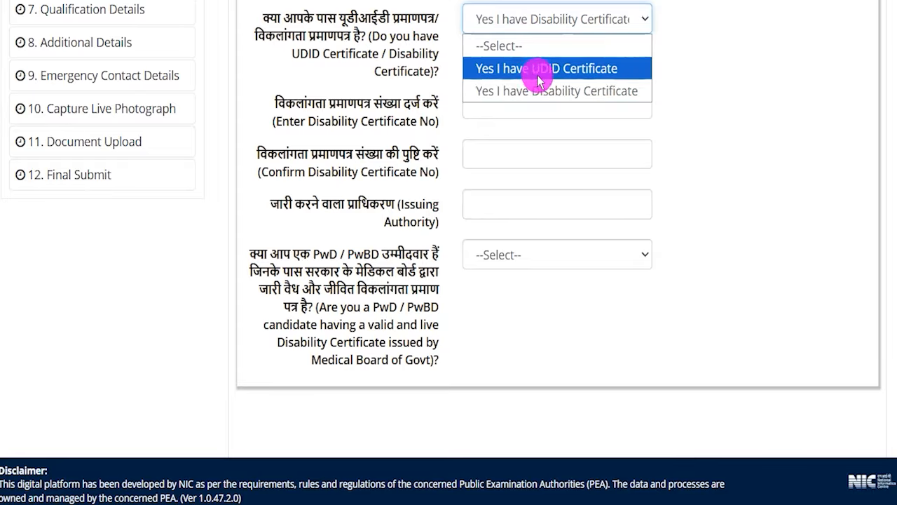
pyautogui.click(673, 77)
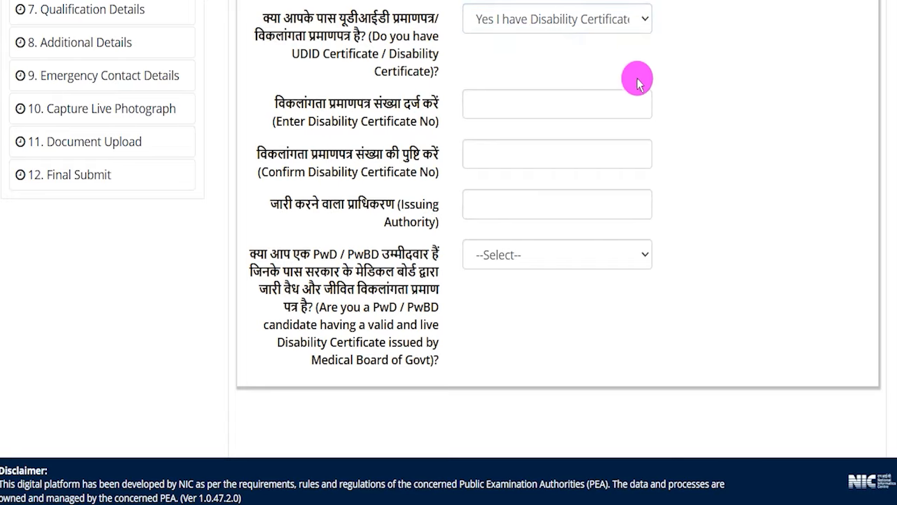
# Highlight the Enter and Confirm Disability Certificate No labels and place the cursor in each of their fields.
pyautogui.moveTo(303, 104); pyautogui.dragTo(404, 96)
pyautogui.click(496, 100)
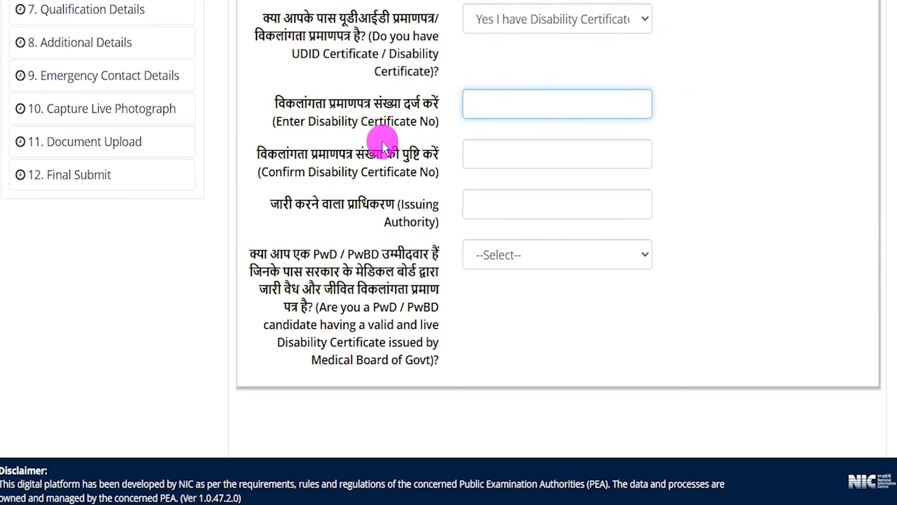
pyautogui.moveTo(286, 154); pyautogui.dragTo(363, 151)
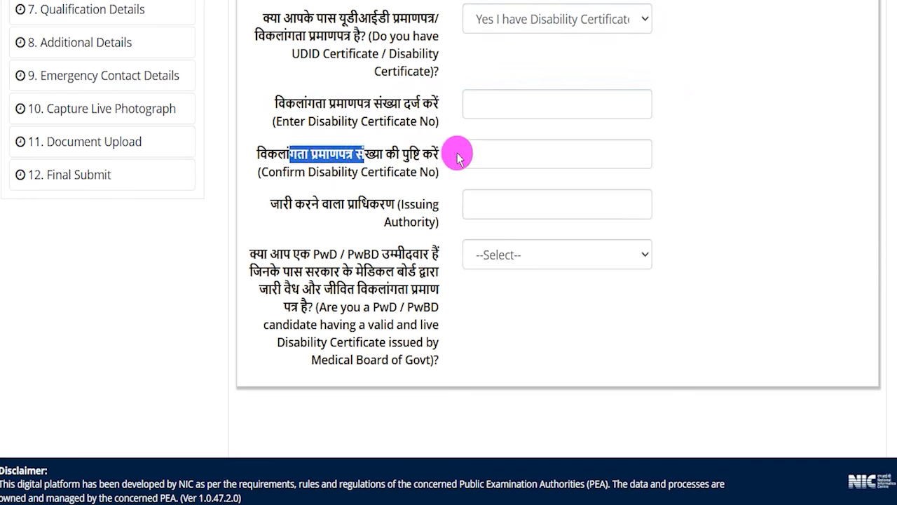
pyautogui.click(485, 153)
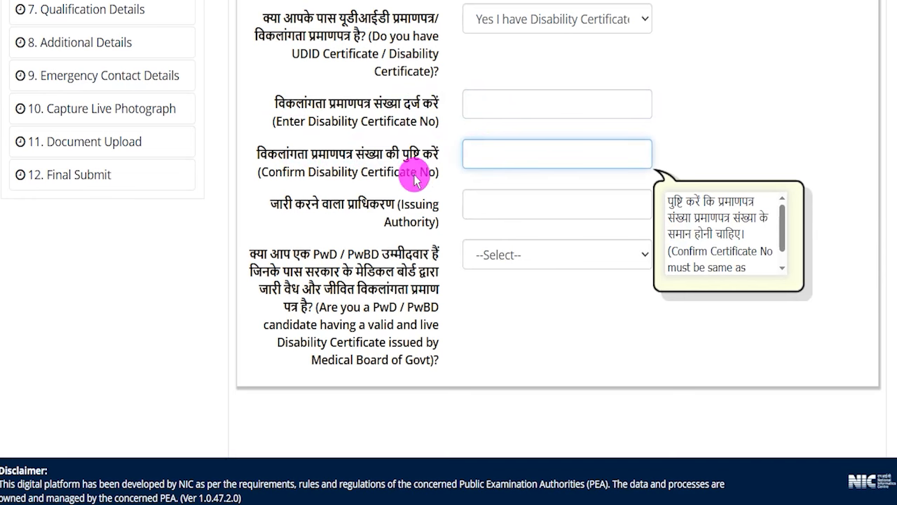
# Highlight the Issuing Authority label, place the cursor in its field, and set the PwD / PwBD candidate question to PwBD with disability 40% or Above.
pyautogui.moveTo(308, 207); pyautogui.dragTo(351, 203)
pyautogui.click(500, 204)
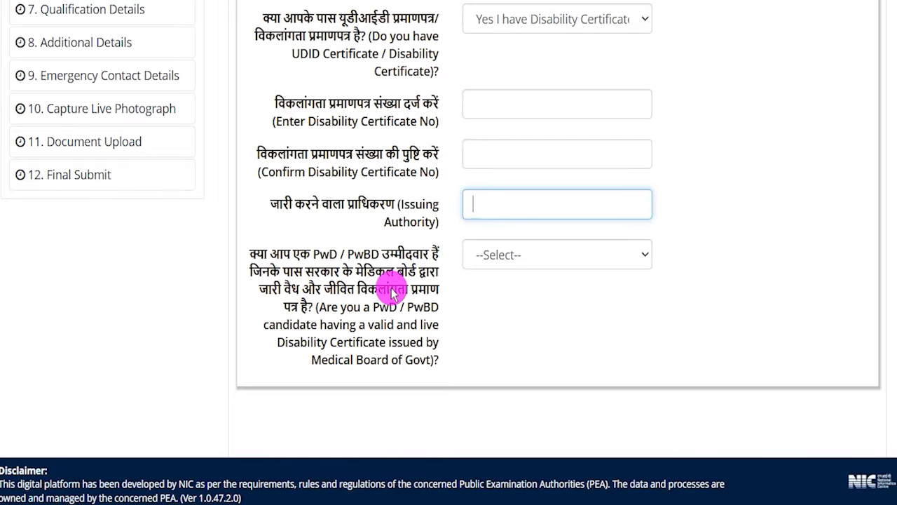
pyautogui.click(494, 256)
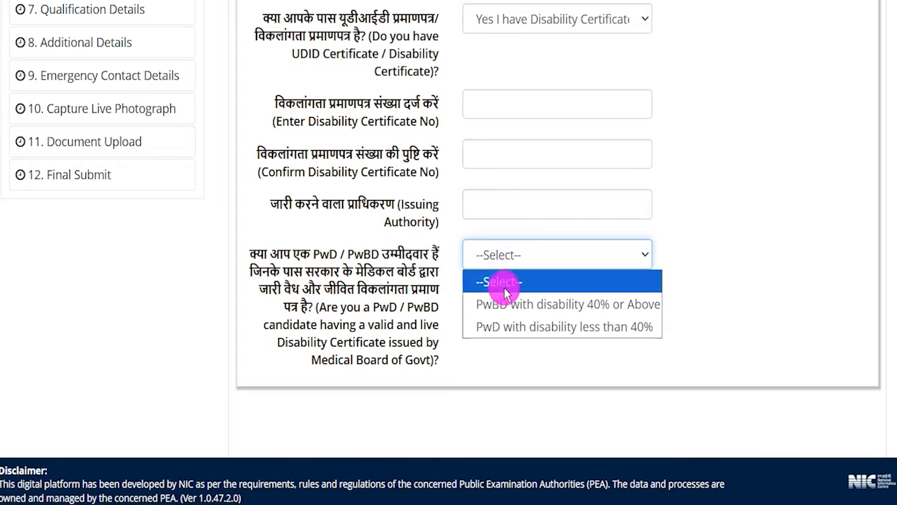
pyautogui.click(599, 308)
# Review the Type of Disability options, highlight the Percentage of disability label and place the cursor in its field.
pyautogui.scroll(-3, 664, 212)
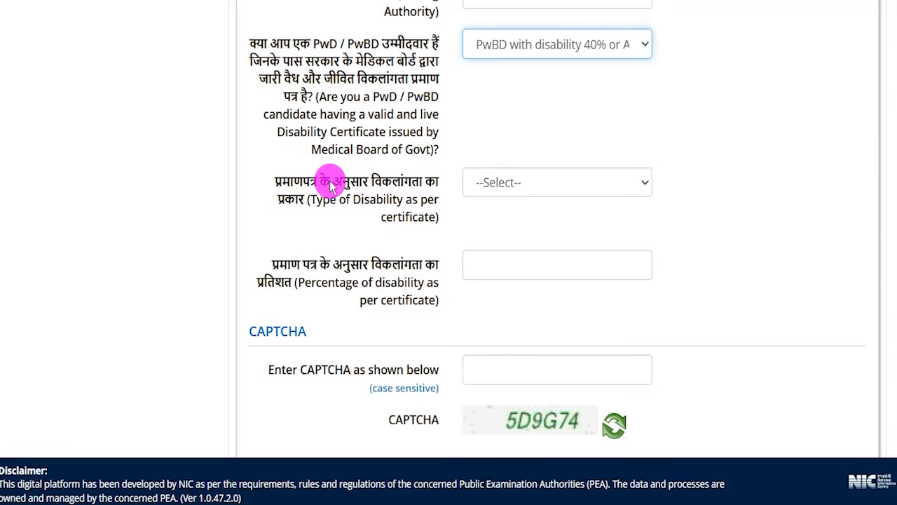
pyautogui.click(470, 183)
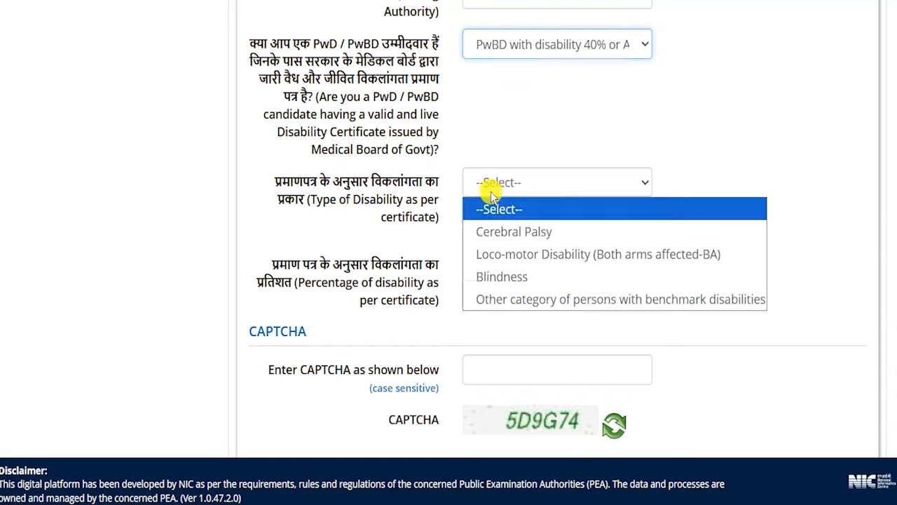
pyautogui.click(763, 189)
pyautogui.moveTo(291, 264); pyautogui.dragTo(381, 265)
pyautogui.click(515, 272)
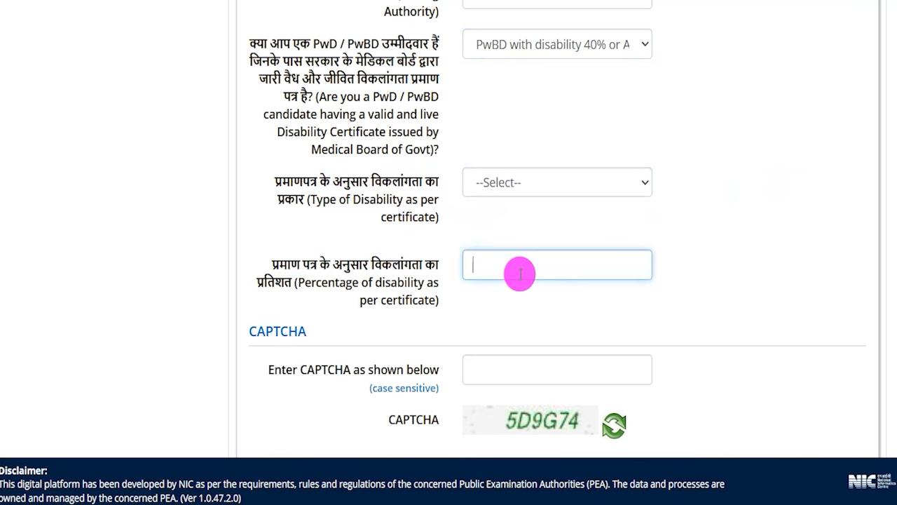
# Point out the CAPTCHA field, draw an arrow to Submit & Next and submit the disability details.
pyautogui.scroll(-1, 729, 295)
pyautogui.scroll(-2, 729, 294)
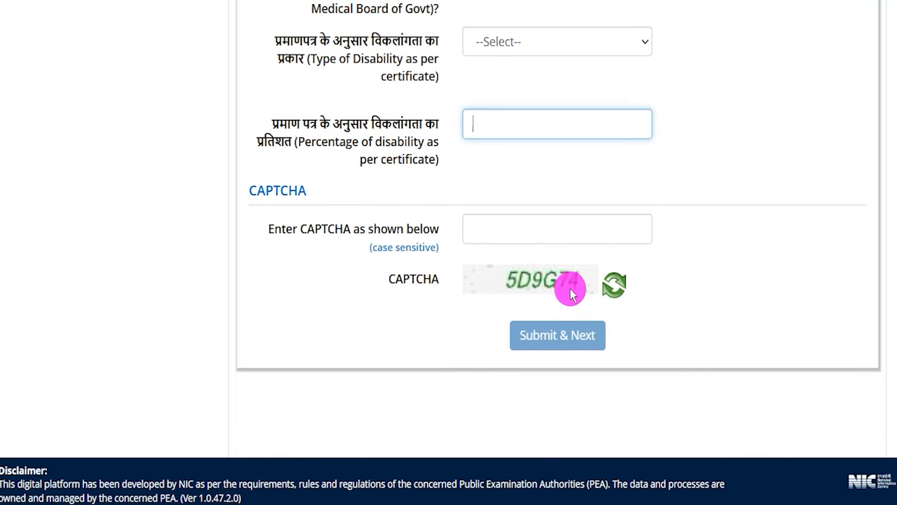
pyautogui.click(551, 237)
pyautogui.hotkey('ctrl', '2')
pyautogui.moveTo(817, 256); pyautogui.dragTo(661, 315)
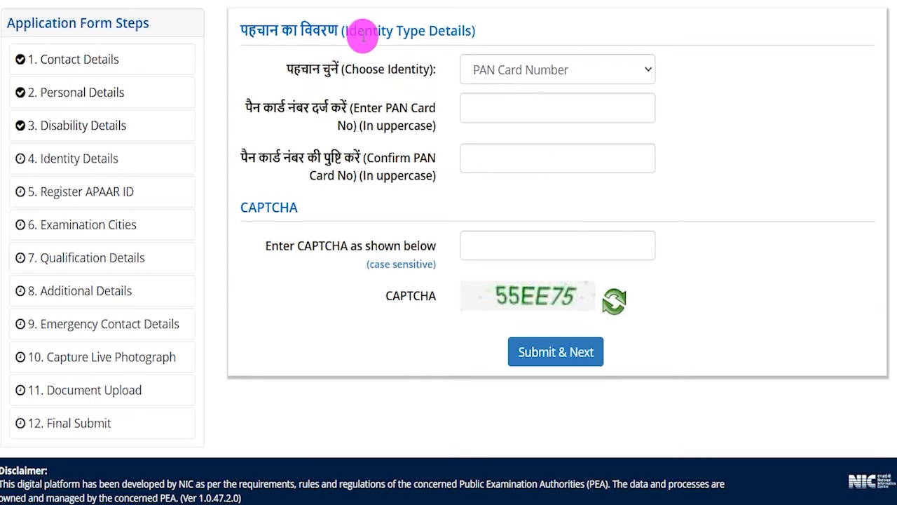
# Highlight the Identity Type Details heading and review the Choose Identity options.
pyautogui.moveTo(356, 31); pyautogui.dragTo(425, 31)
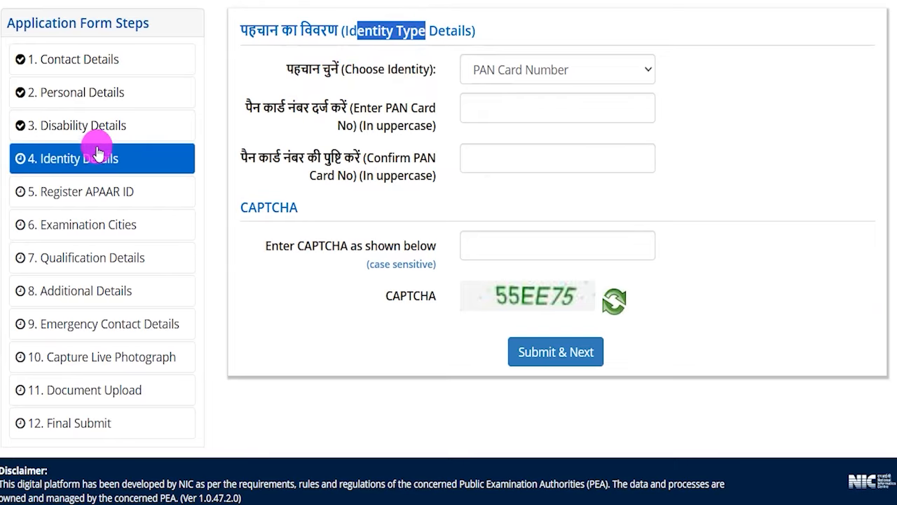
pyautogui.click(514, 77)
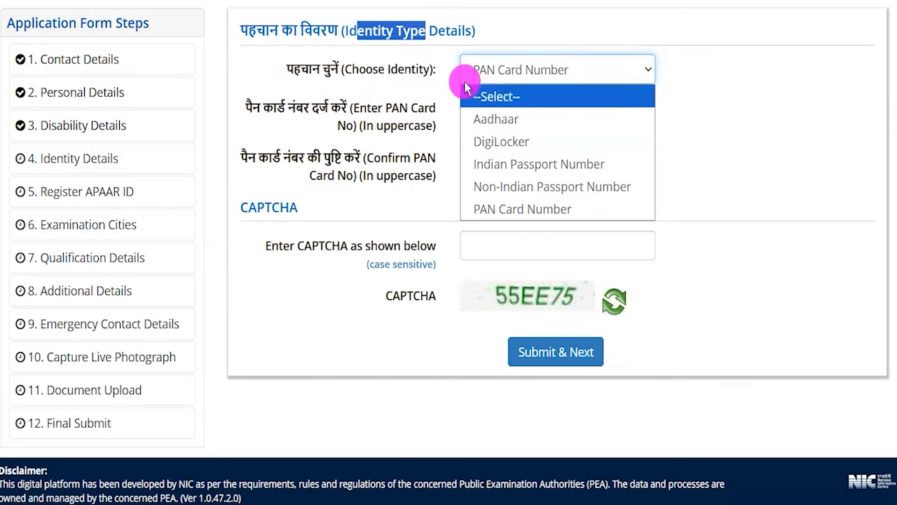
pyautogui.click(394, 67)
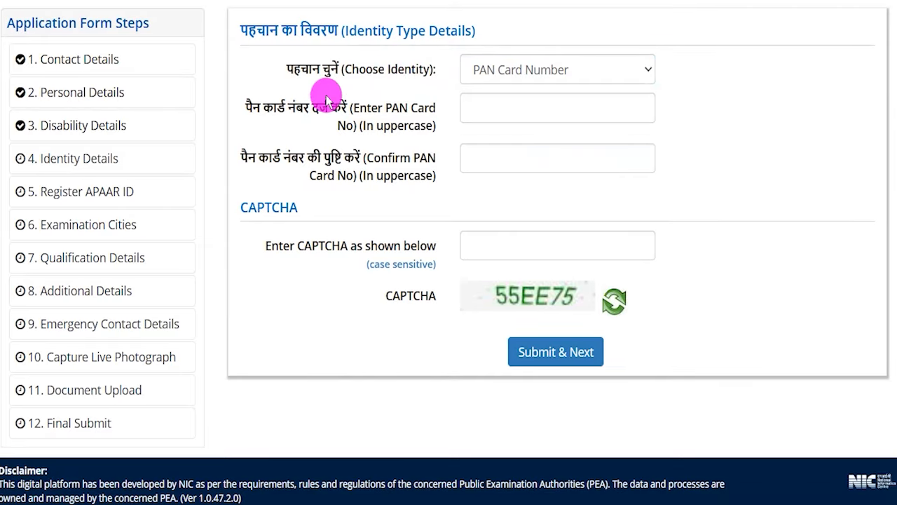
# Highlight the Enter and Confirm PAN Card No labels and place the cursor in each of their fields.
pyautogui.moveTo(263, 106); pyautogui.dragTo(495, 107)
pyautogui.click(495, 106)
pyautogui.moveTo(342, 157); pyautogui.dragTo(492, 157)
pyautogui.click(492, 157)
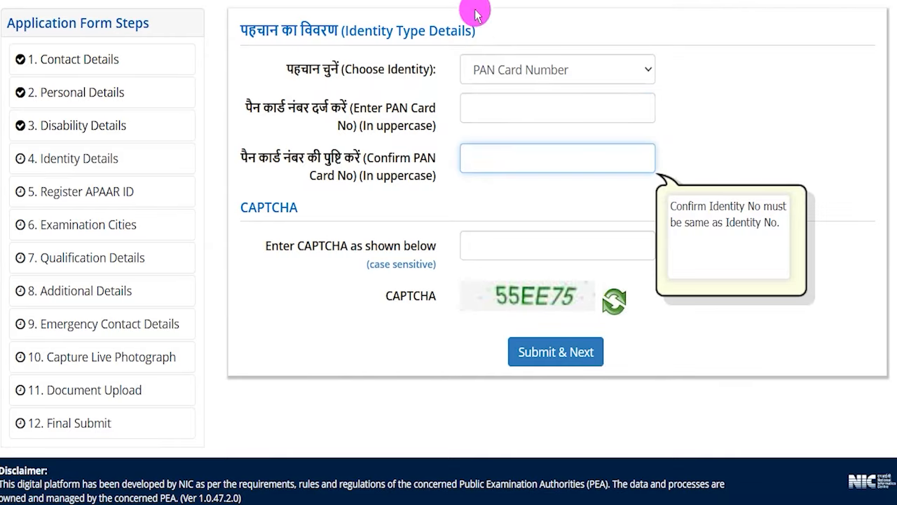
# Mark the CAPTCHA code and its entry field, draw an arrow to Submit & Next and submit the identity details.
pyautogui.moveTo(507, 287); pyautogui.dragTo(543, 287)
pyautogui.moveTo(524, 250); pyautogui.dragTo(561, 202)
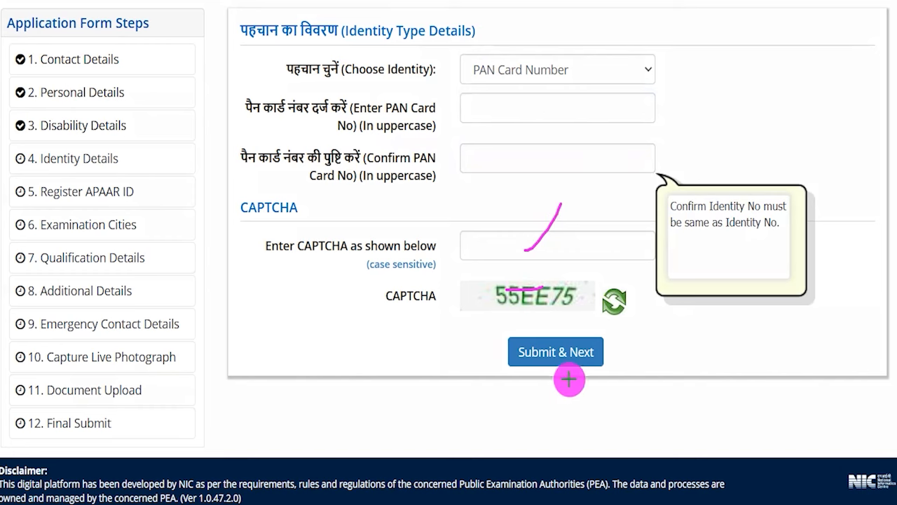
pyautogui.moveTo(827, 342)
pyautogui.mouseDown()
pyautogui.moveTo(689, 338)
pyautogui.moveTo(616, 351)
pyautogui.mouseUp()
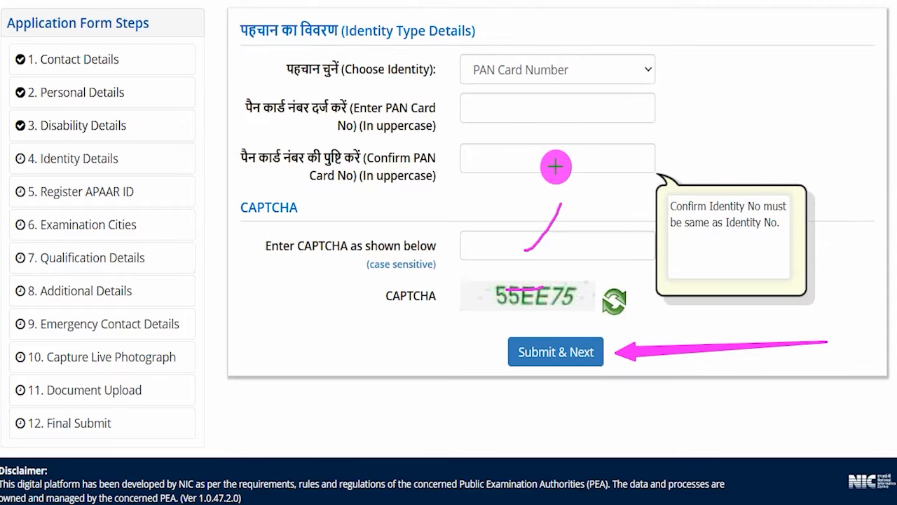
pyautogui.click(596, 352)
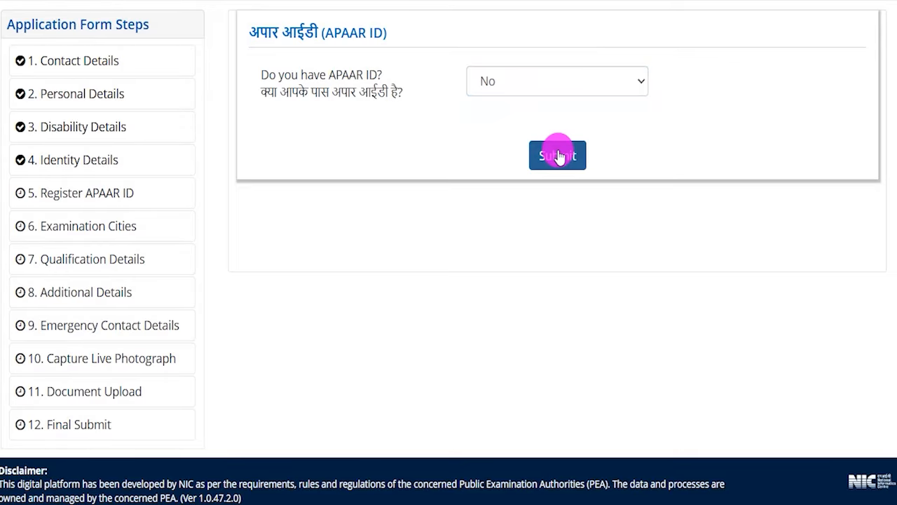
# Answer No to the APAAR ID question, draw an arrow to Submit and submit the APAAR ID section.
pyautogui.moveTo(323, 32); pyautogui.dragTo(372, 31)
pyautogui.click(481, 90)
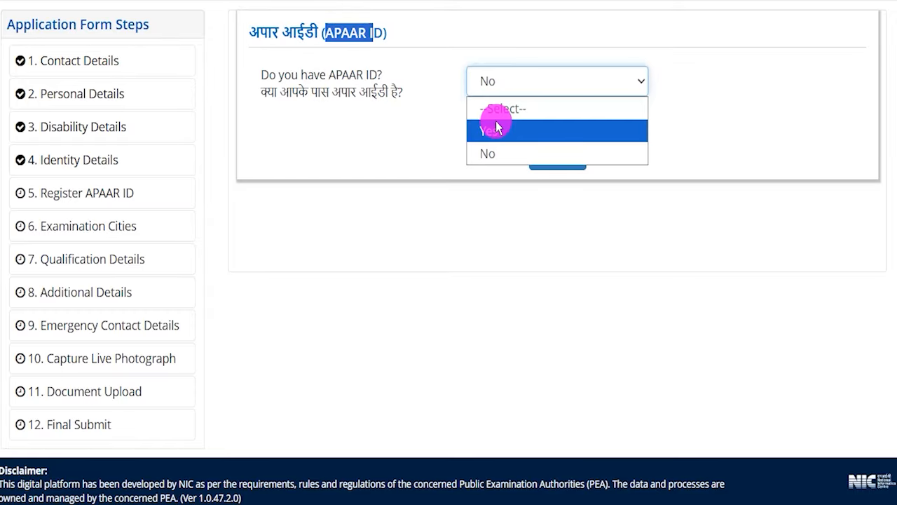
pyautogui.click(488, 152)
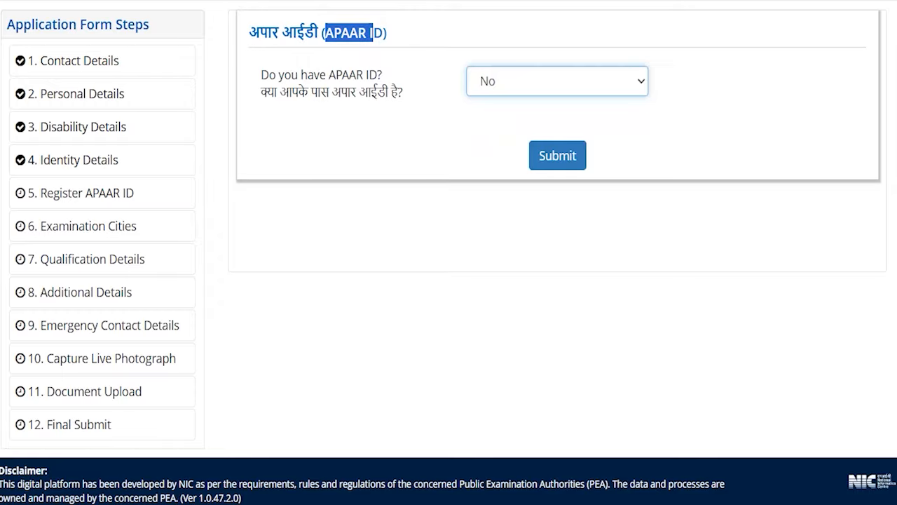
pyautogui.moveTo(778, 100); pyautogui.dragTo(609, 146)
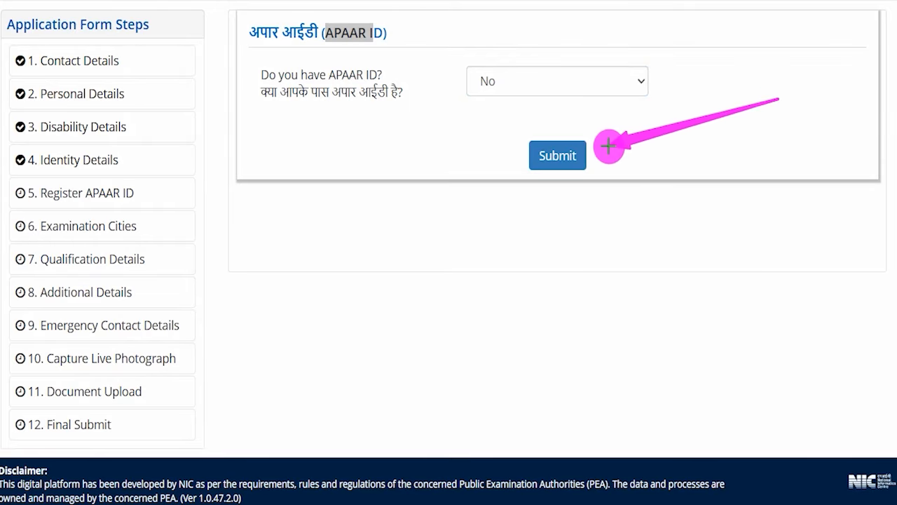
pyautogui.click(557, 155)
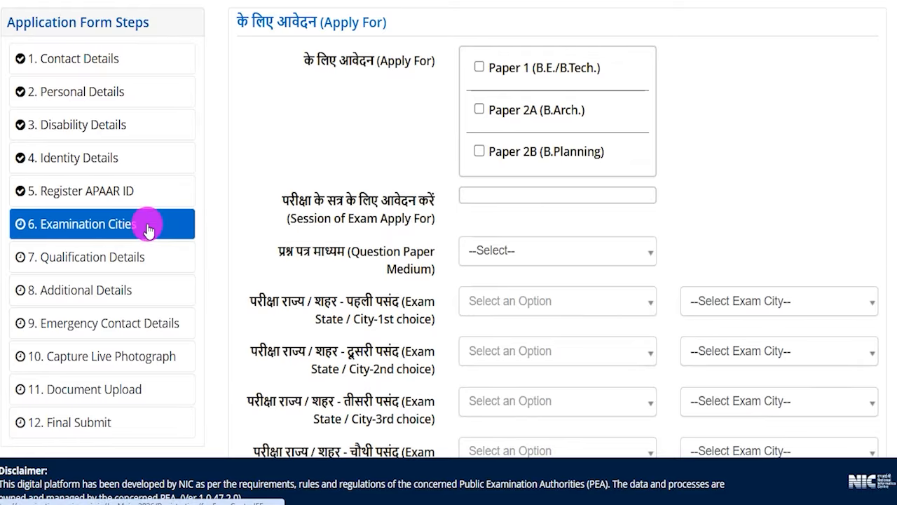
# Apply for Paper 1 (B.E./B.Tech.), Paper 2A (B.Arch.) and Paper 2B (B.Planning), and set Question Paper Medium to Hindi.
pyautogui.click(481, 69)
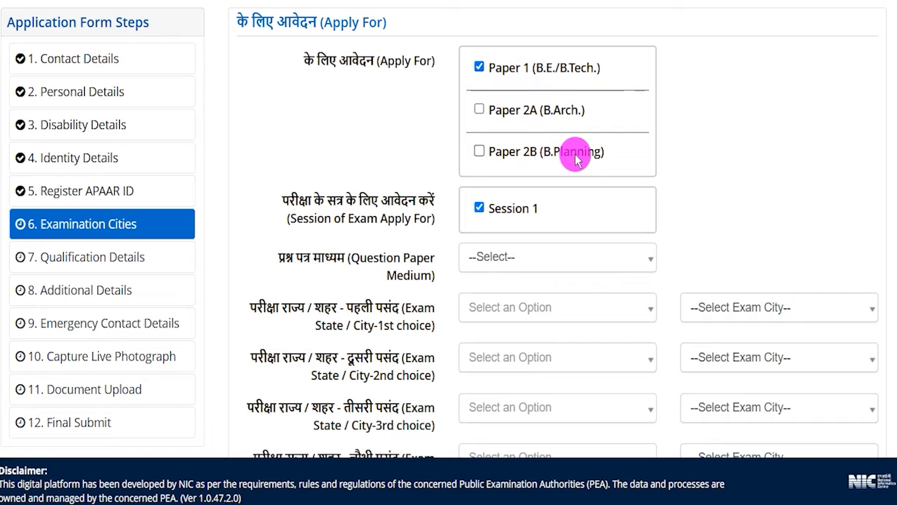
pyautogui.click(479, 110)
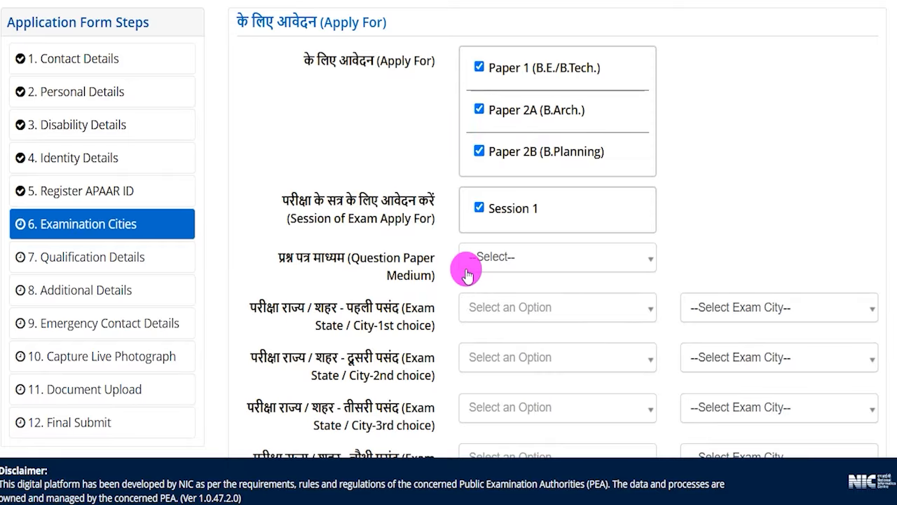
pyautogui.click(492, 259)
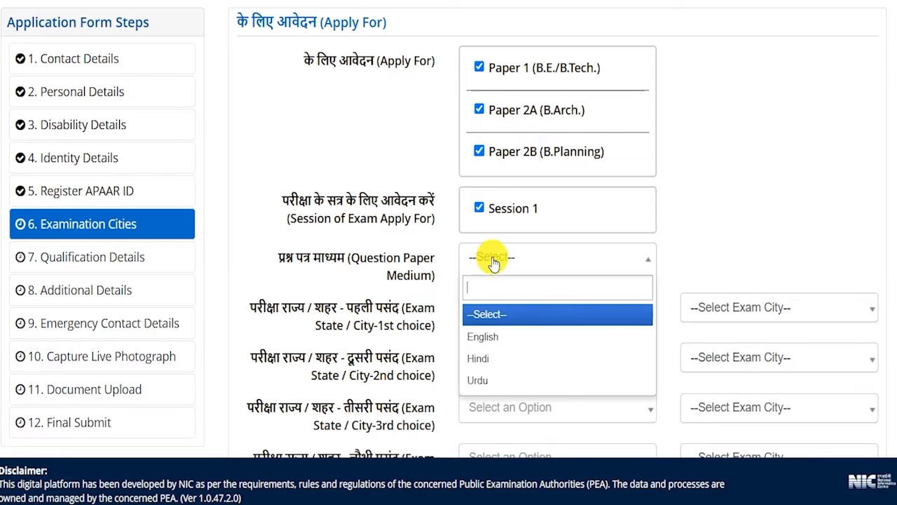
pyautogui.click(482, 358)
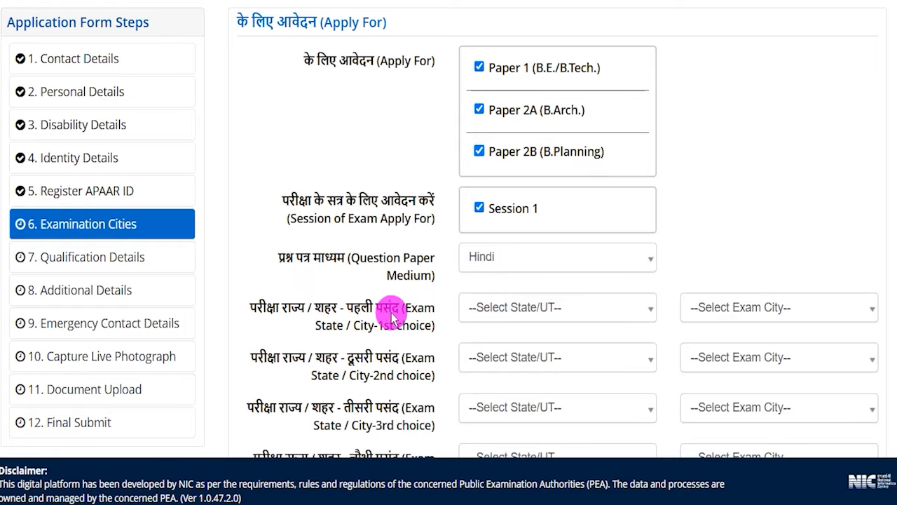
# Highlight the first-choice exam city label and set that choice to UTTAR PRADESH and Aligarh.
pyautogui.moveTo(313, 308); pyautogui.dragTo(361, 309)
pyautogui.scroll(-1, 379, 309)
pyautogui.scroll(-3, 378, 308)
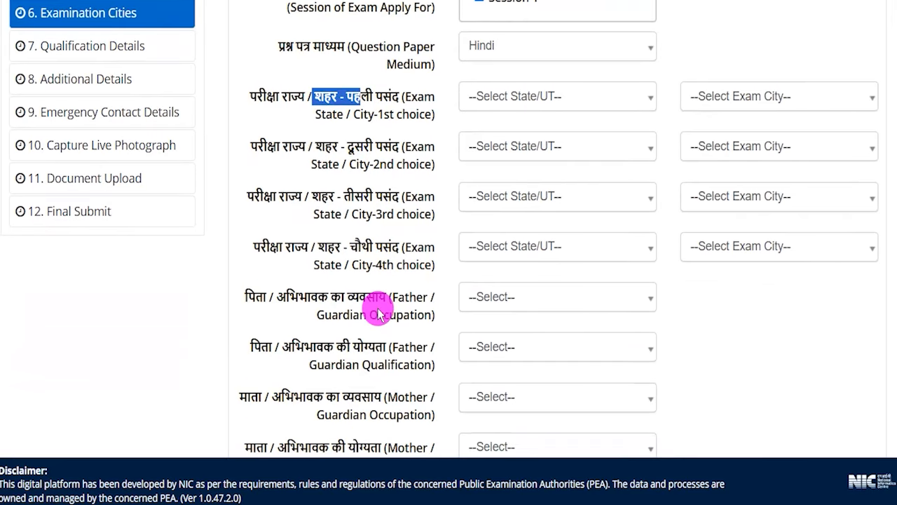
pyautogui.scroll(-1, 379, 313)
pyautogui.click(517, 25)
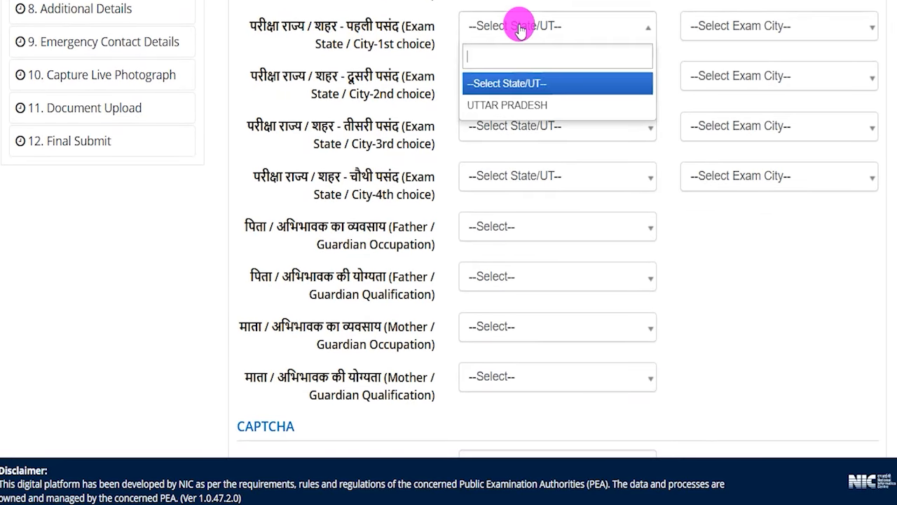
pyautogui.click(508, 104)
pyautogui.click(713, 26)
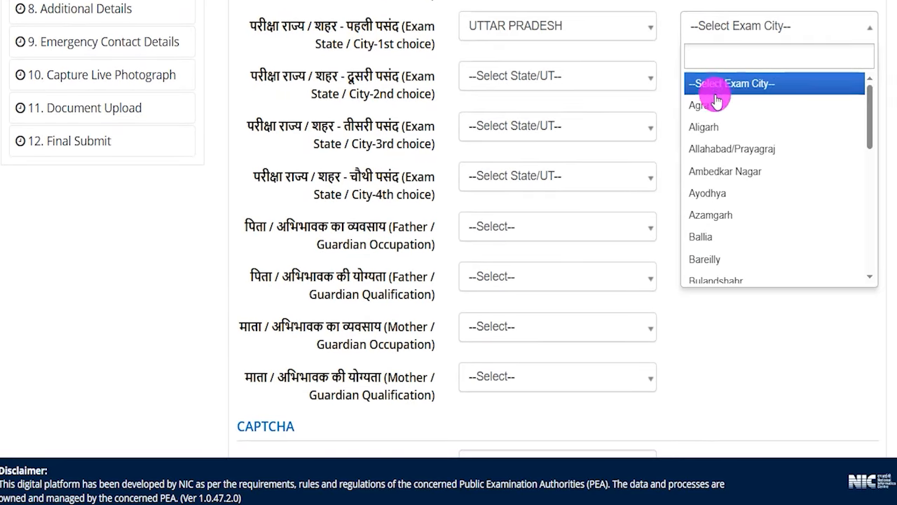
pyautogui.click(704, 128)
# Set the third-choice exam state to UTTAR PRADESH and its city to Aligarh.
pyautogui.click(496, 121)
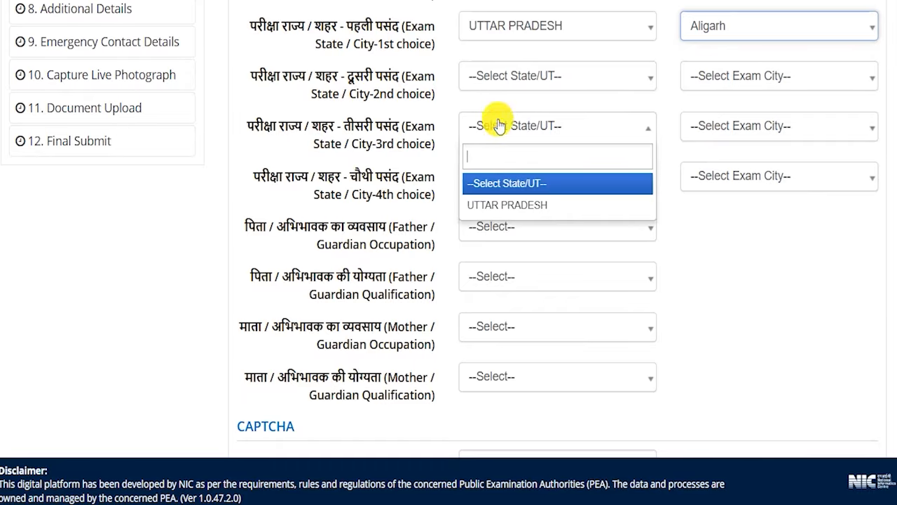
pyautogui.click(508, 205)
pyautogui.click(727, 133)
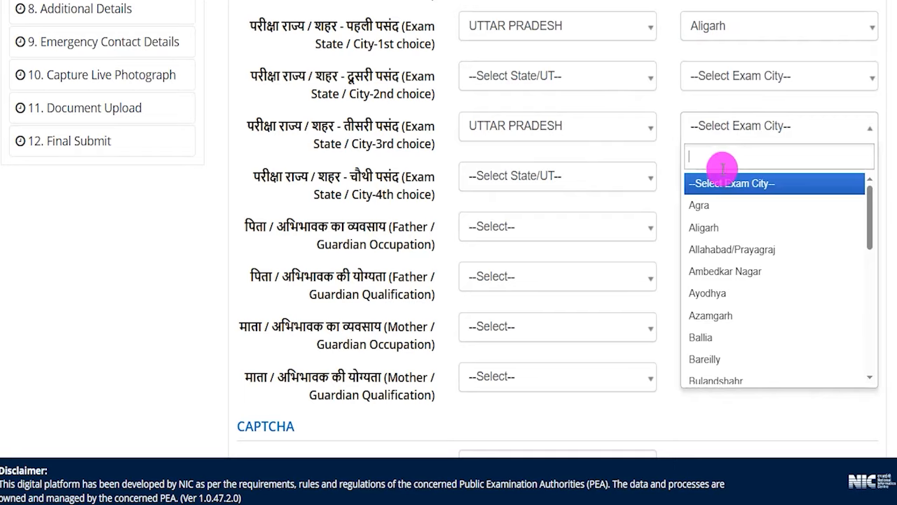
pyautogui.click(704, 227)
pyautogui.click(558, 42)
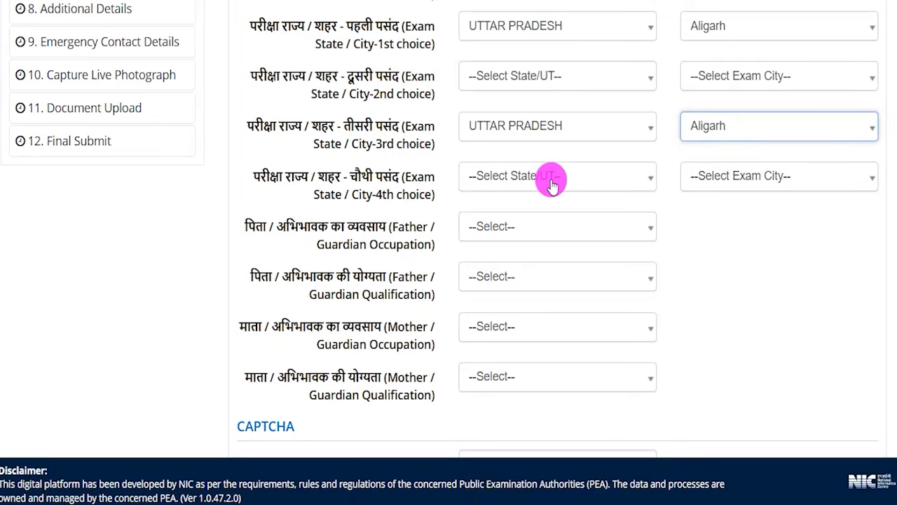
# Set the second-choice exam state to UTTAR PRADESH and its city to Ayodhya.
pyautogui.click(733, 83)
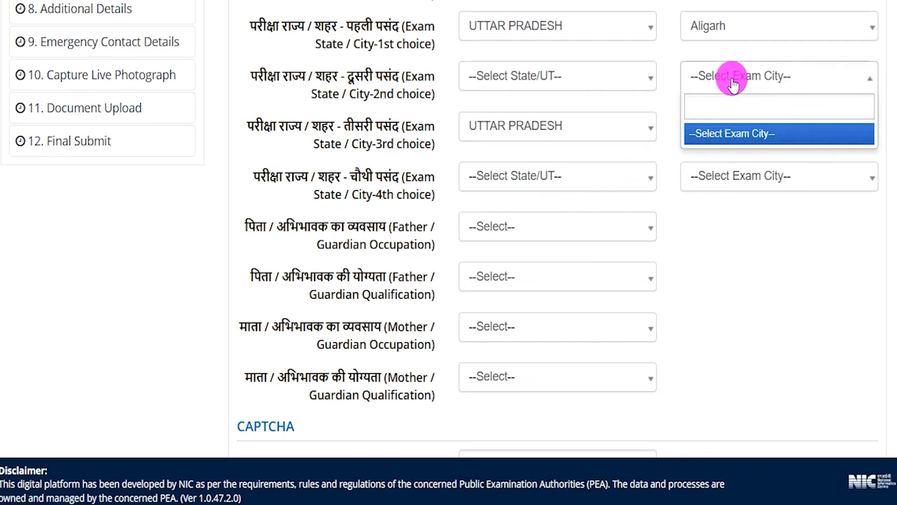
pyautogui.click(607, 72)
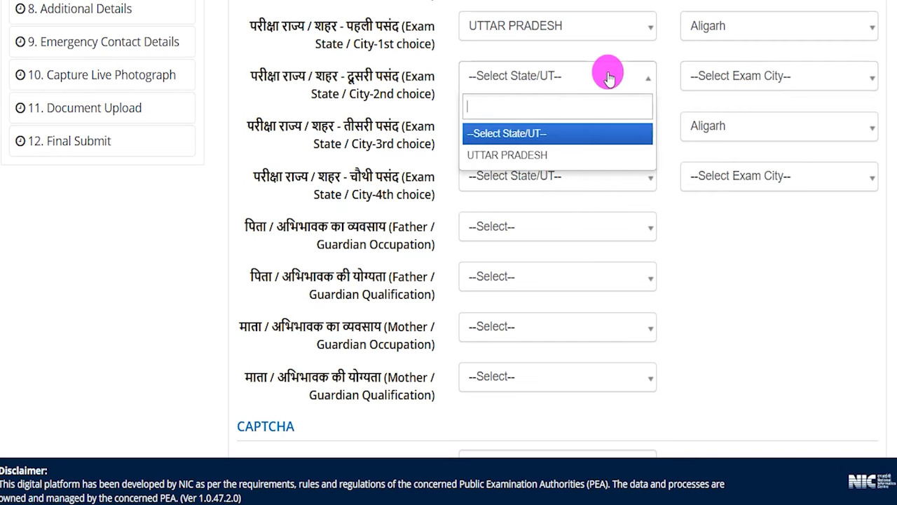
pyautogui.click(526, 148)
pyautogui.click(726, 77)
pyautogui.click(706, 242)
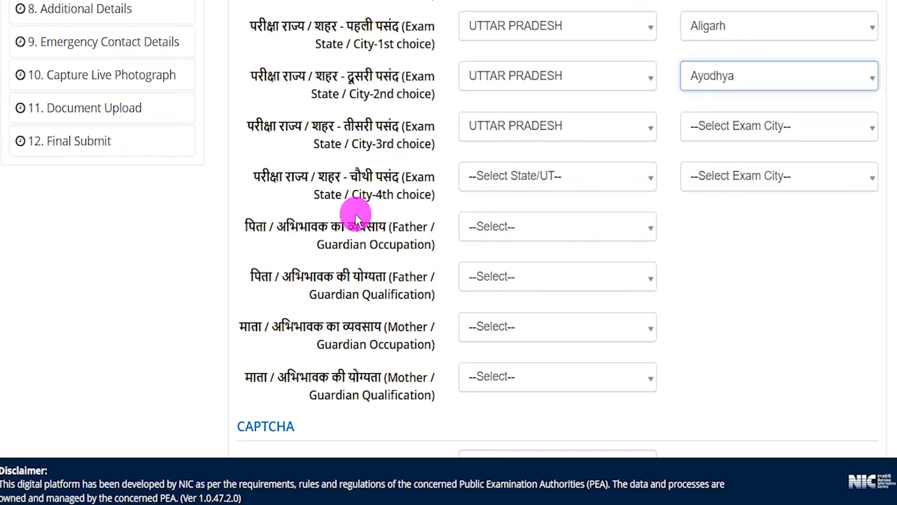
# Set Father / Guardian Occupation to BUSINESS and Father / Guardian Qualification to GRADUATE.
pyautogui.moveTo(298, 226); pyautogui.dragTo(397, 226)
pyautogui.scroll(-2, 400, 215)
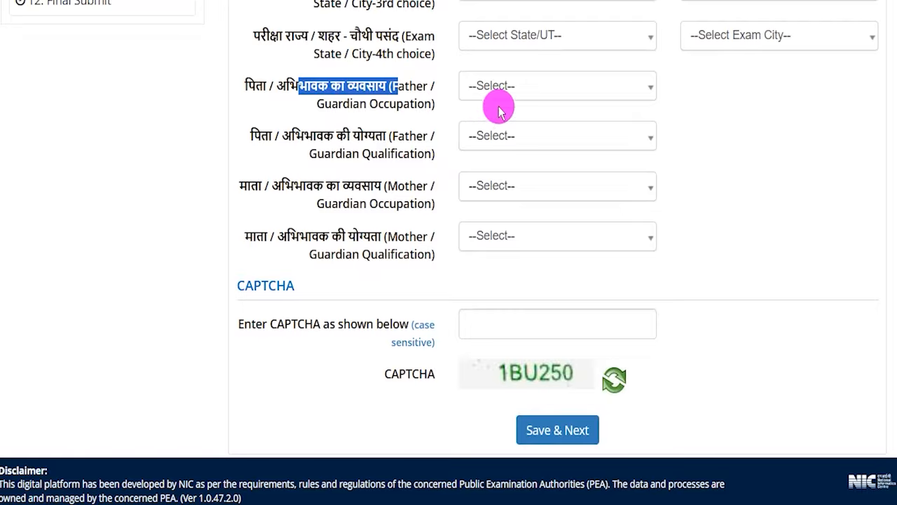
pyautogui.click(512, 90)
pyautogui.click(491, 185)
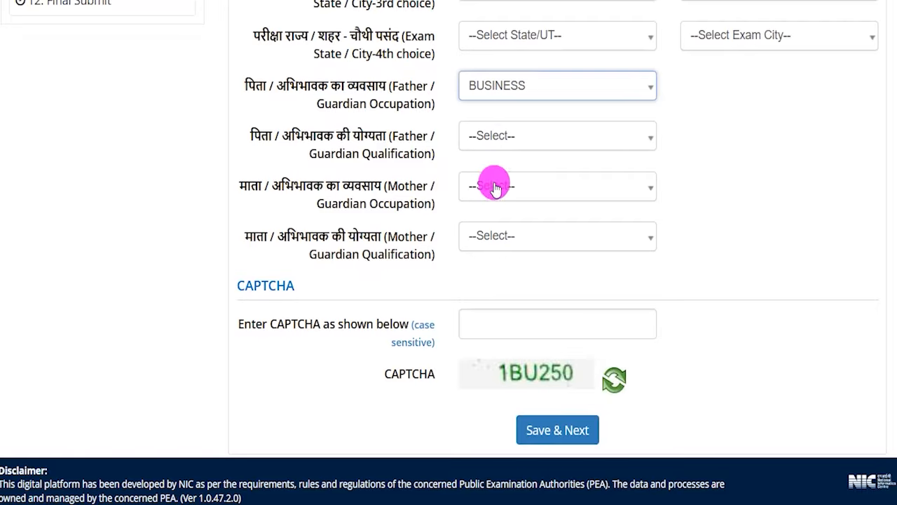
pyautogui.click(468, 143)
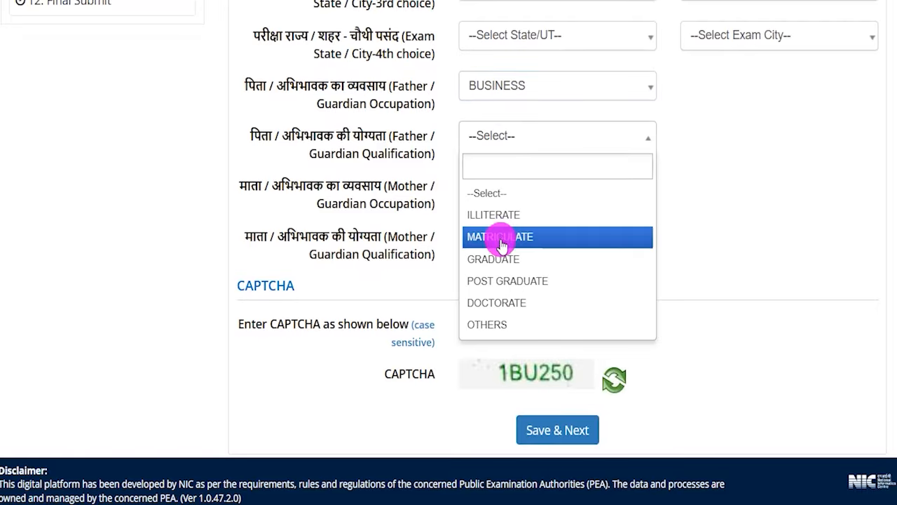
pyautogui.click(501, 260)
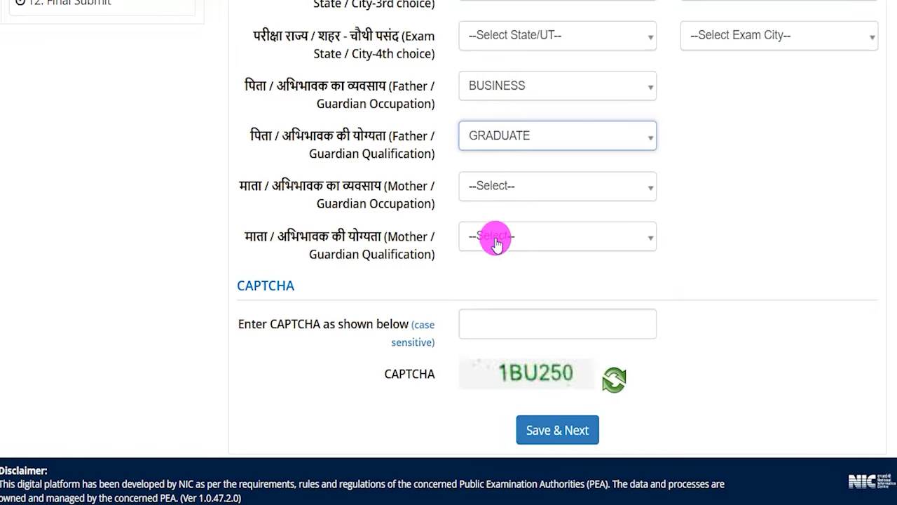
# Set Mother / Guardian Occupation to BUSINESS and Mother / Guardian Qualification to MATRICULATE.
pyautogui.moveTo(341, 184); pyautogui.dragTo(387, 186)
pyautogui.click(511, 186)
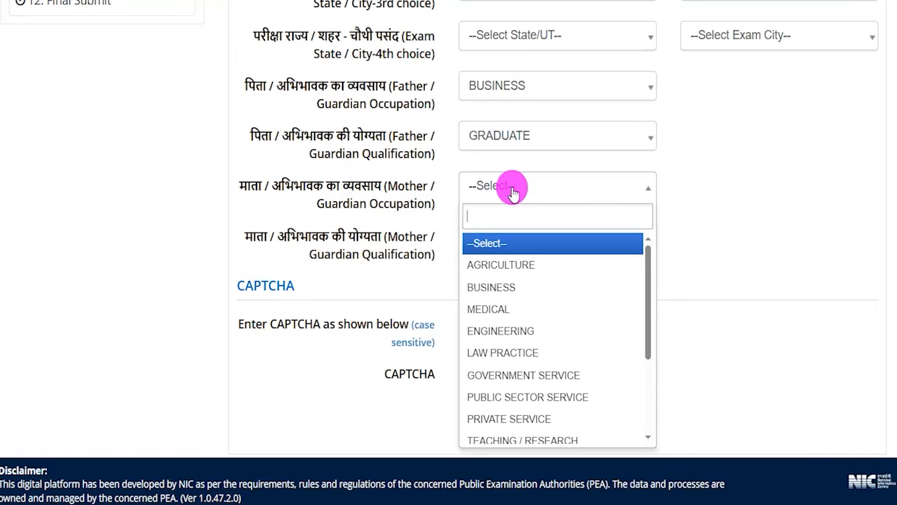
pyautogui.click(501, 286)
pyautogui.click(491, 236)
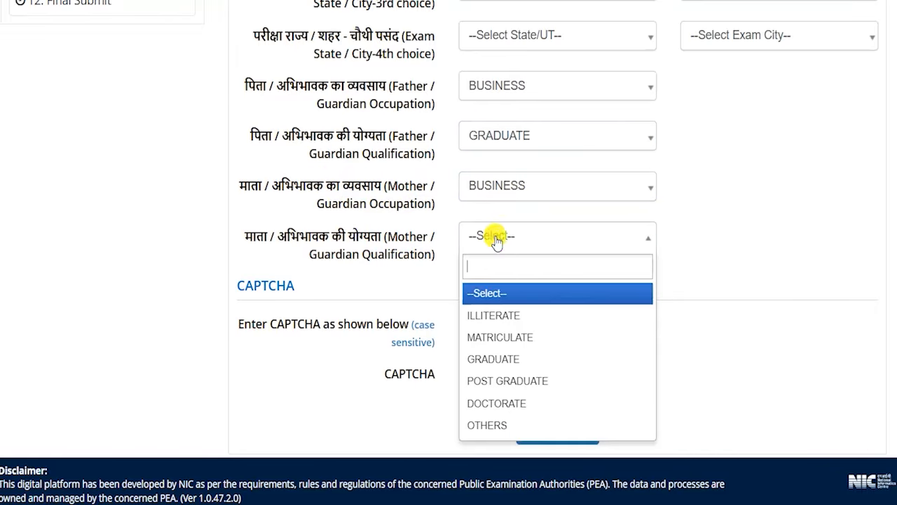
pyautogui.click(491, 337)
# Mark the CAPTCHA image and its entry field with pen strokes, and save the Examination Cities section to continue.
pyautogui.scroll(-1, 550, 140)
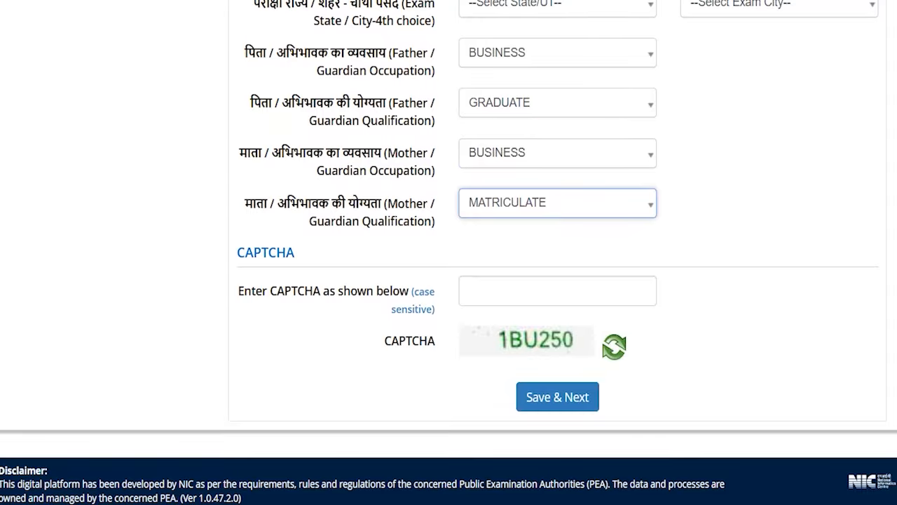
pyautogui.moveTo(575, 338); pyautogui.dragTo(601, 313)
pyautogui.moveTo(544, 287); pyautogui.dragTo(588, 235)
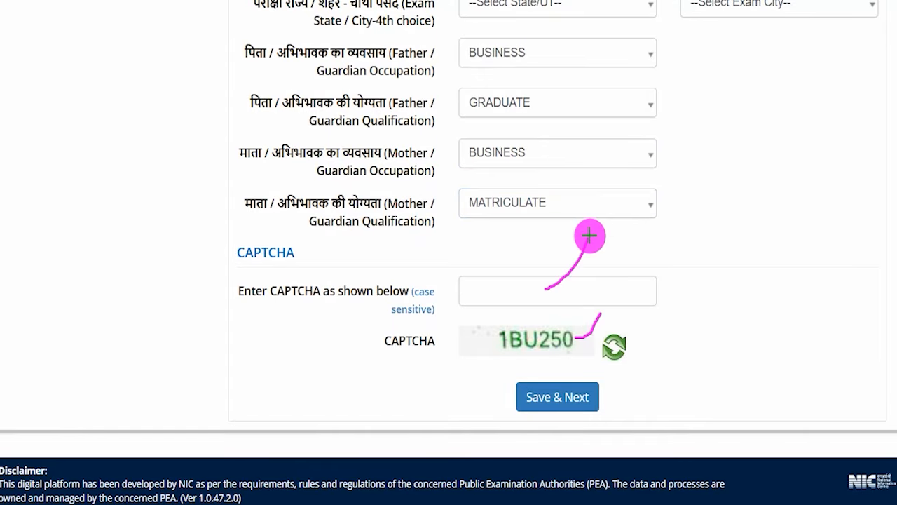
pyautogui.moveTo(818, 281)
pyautogui.mouseDown()
pyautogui.moveTo(685, 366)
pyautogui.moveTo(641, 377)
pyautogui.mouseUp()
pyautogui.click(594, 393)
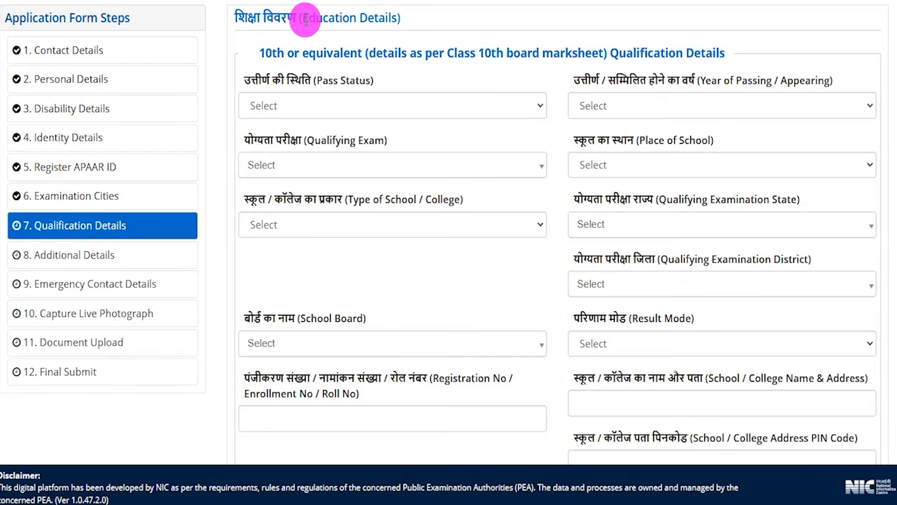
# Highlight the Education Details heading, and the 10+2, Physics, Chemistry, Math and Class 12th 2026 wording in the information page's Educational Qualification section.
pyautogui.moveTo(303, 18); pyautogui.dragTo(402, 23)
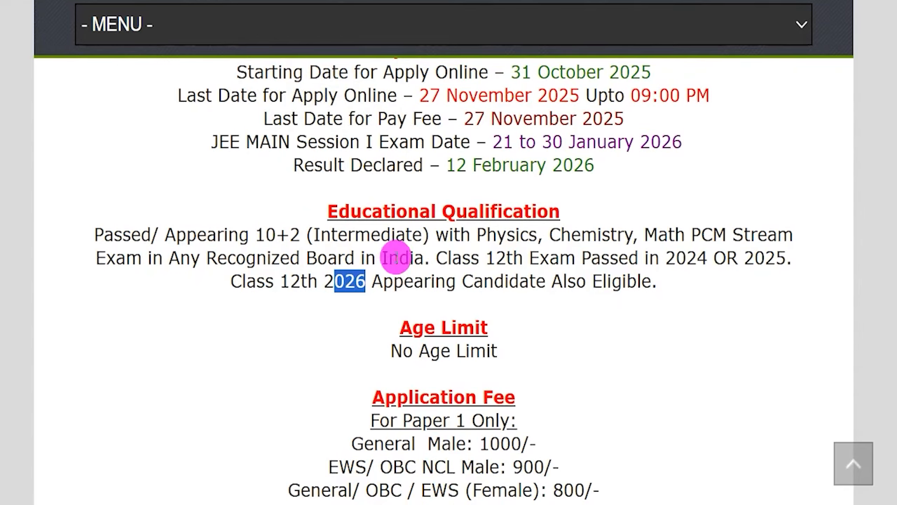
pyautogui.click(397, 254)
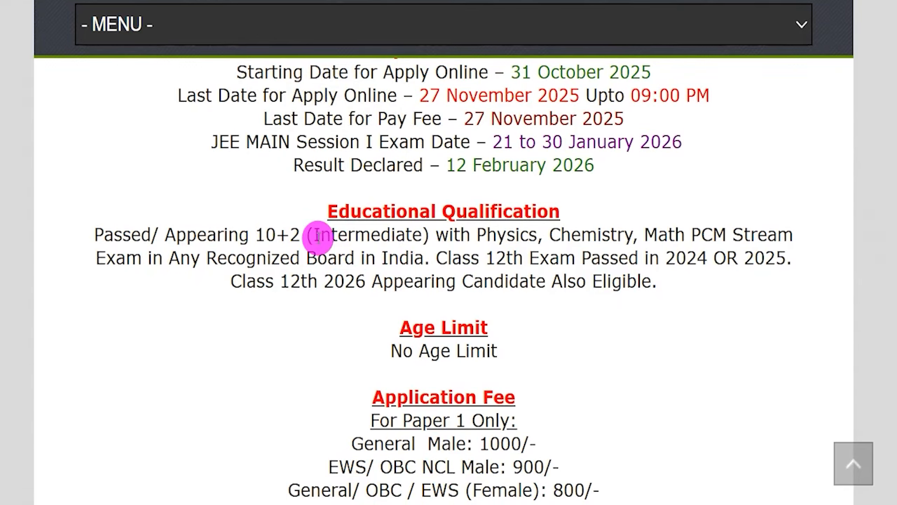
pyautogui.moveTo(266, 234); pyautogui.dragTo(300, 233)
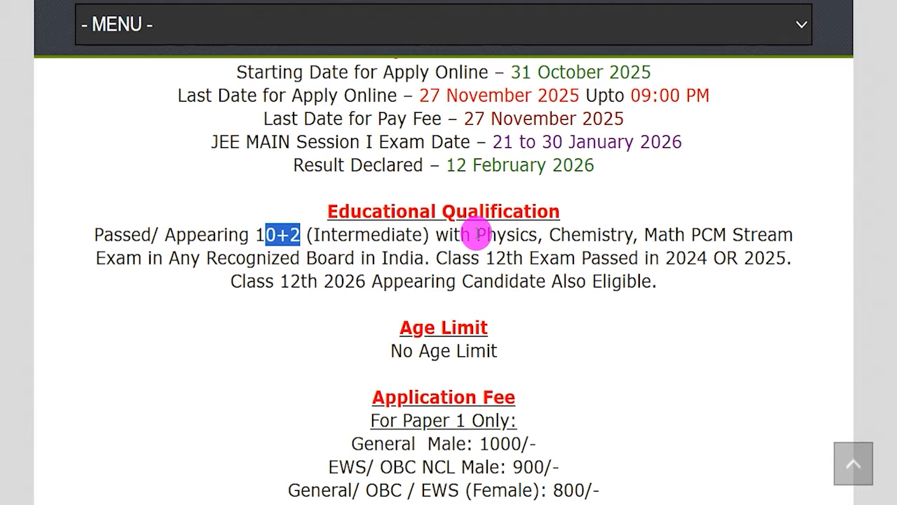
pyautogui.moveTo(483, 235); pyautogui.dragTo(652, 234)
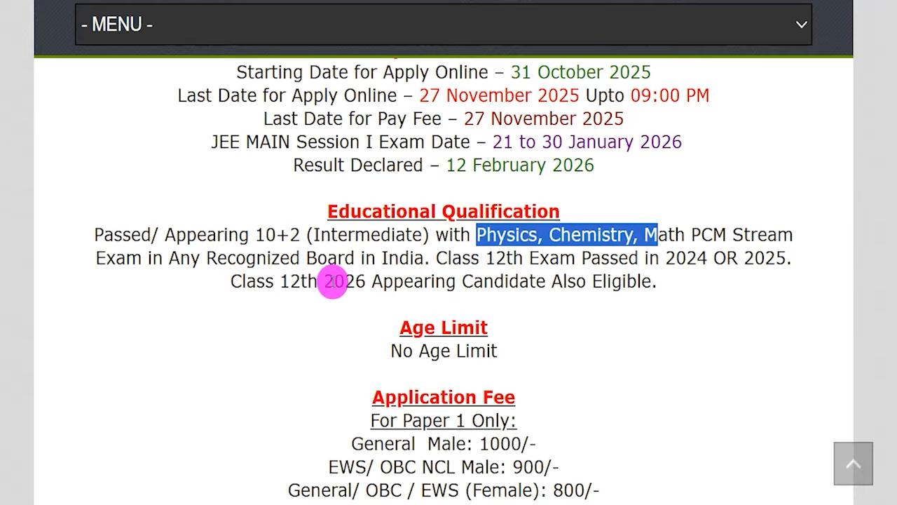
pyautogui.click(329, 281)
pyautogui.moveTo(330, 281); pyautogui.dragTo(382, 281)
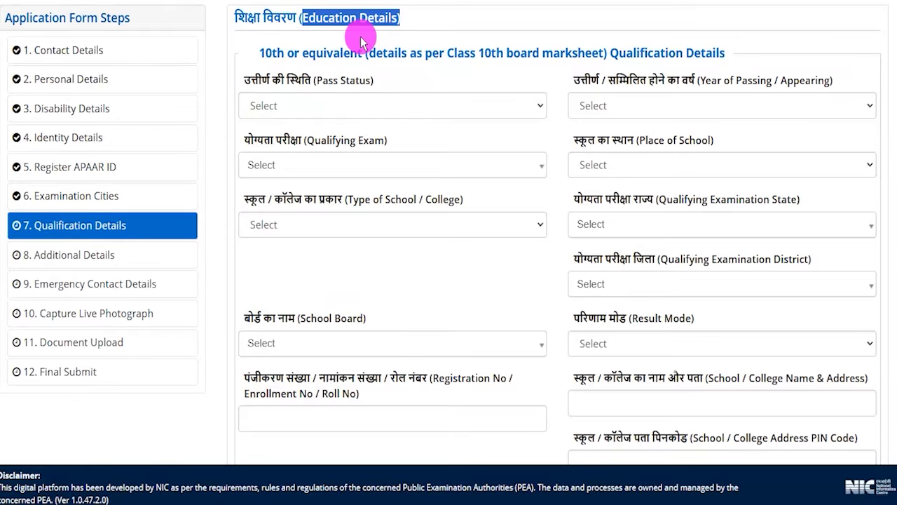
# In the highlighted Class 10 education details, set Pass Status to Passed, Year of Passing to 2022 and Qualifying Exam to 10th or Equivalent.
pyautogui.moveTo(308, 18); pyautogui.dragTo(394, 15)
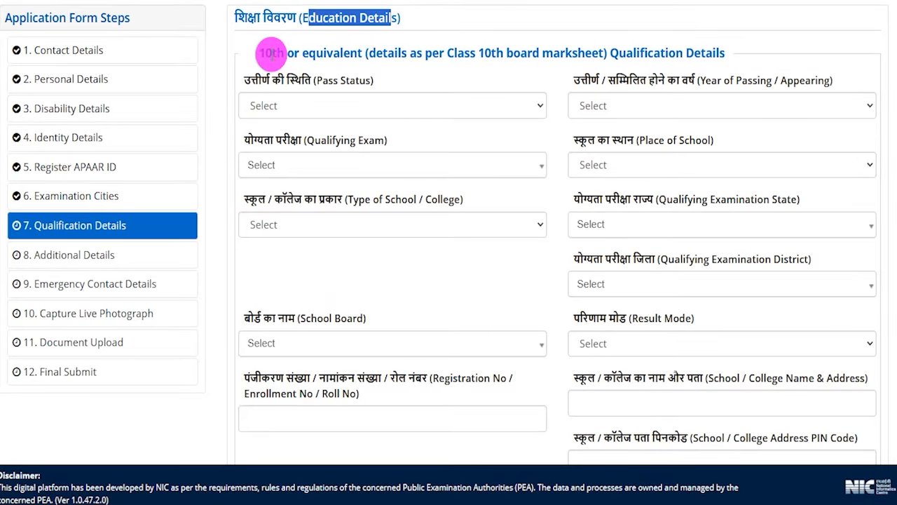
pyautogui.moveTo(271, 53); pyautogui.dragTo(471, 54)
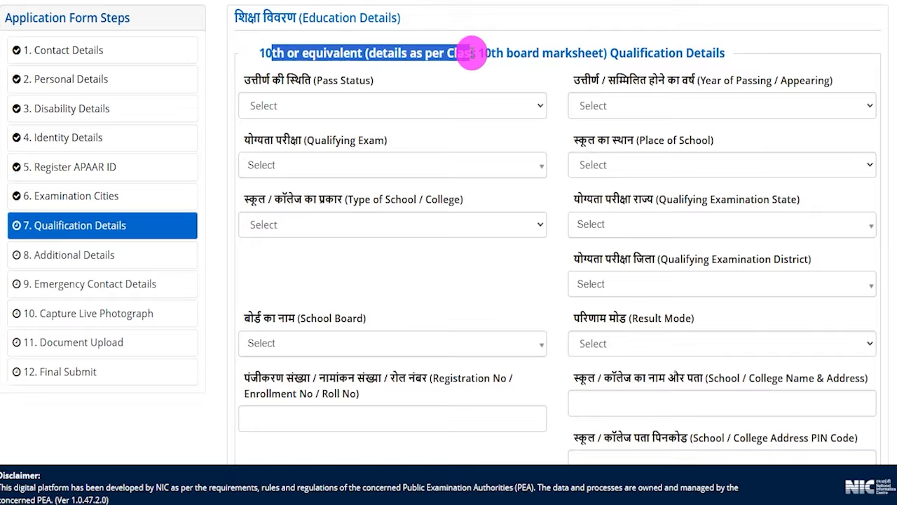
pyautogui.click(337, 112)
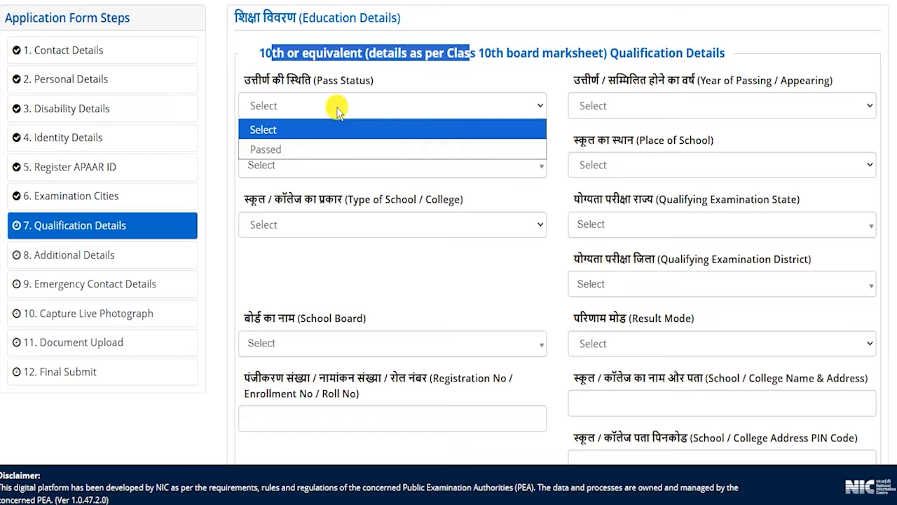
pyautogui.click(278, 150)
pyautogui.click(637, 106)
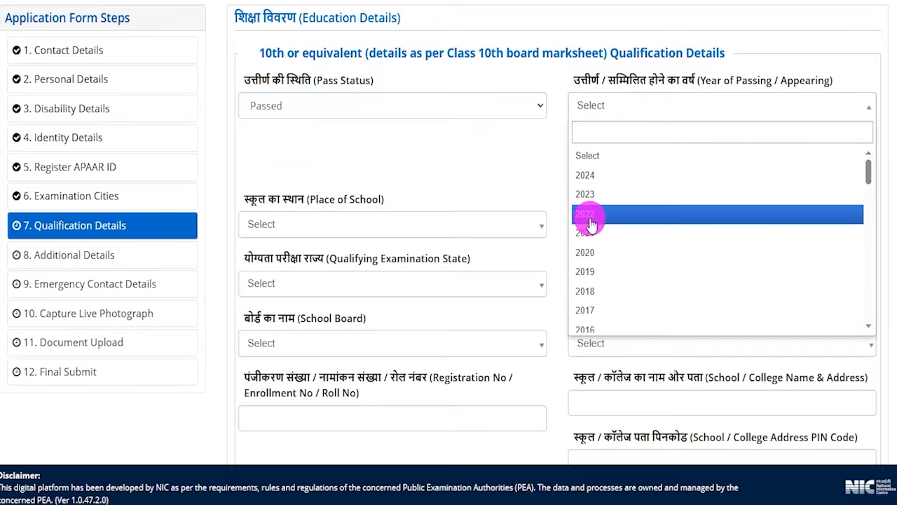
pyautogui.click(597, 176)
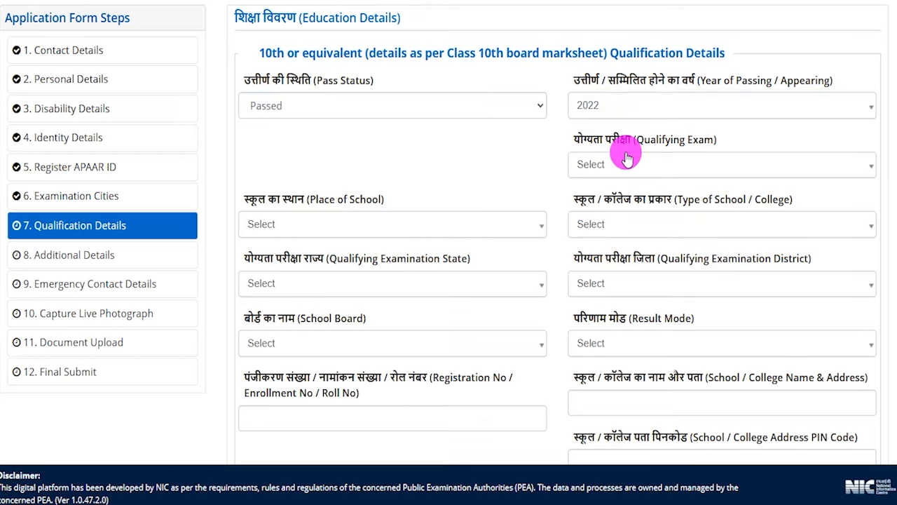
pyautogui.click(614, 167)
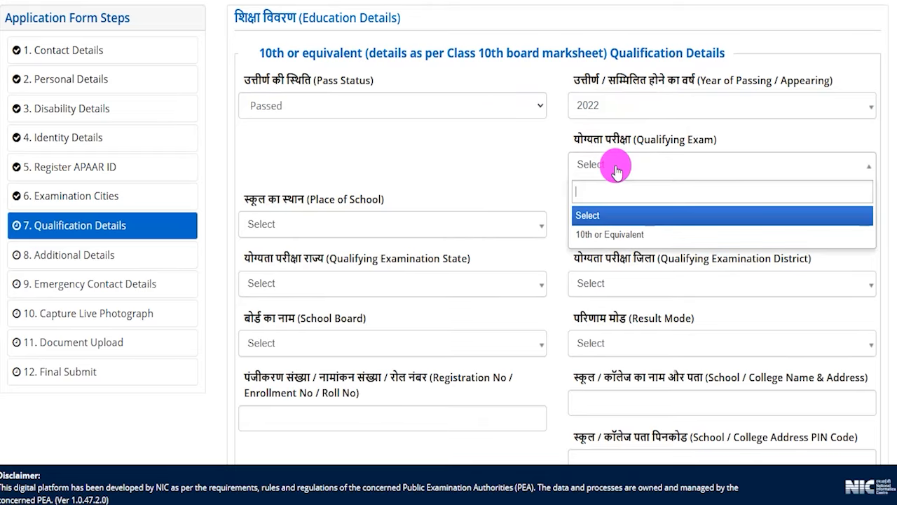
pyautogui.click(608, 236)
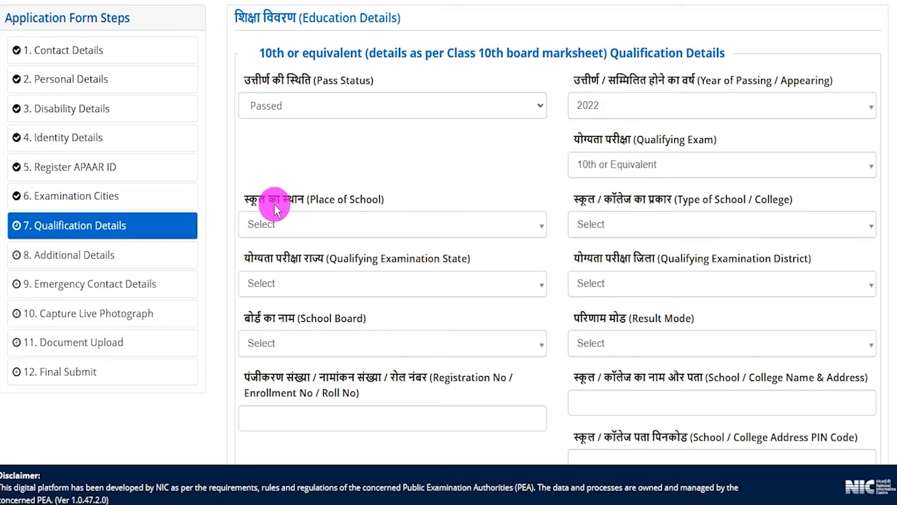
# Set the Class 10 Place of School to Urban and the Type of School / College to Private Unaided.
pyautogui.click(296, 225)
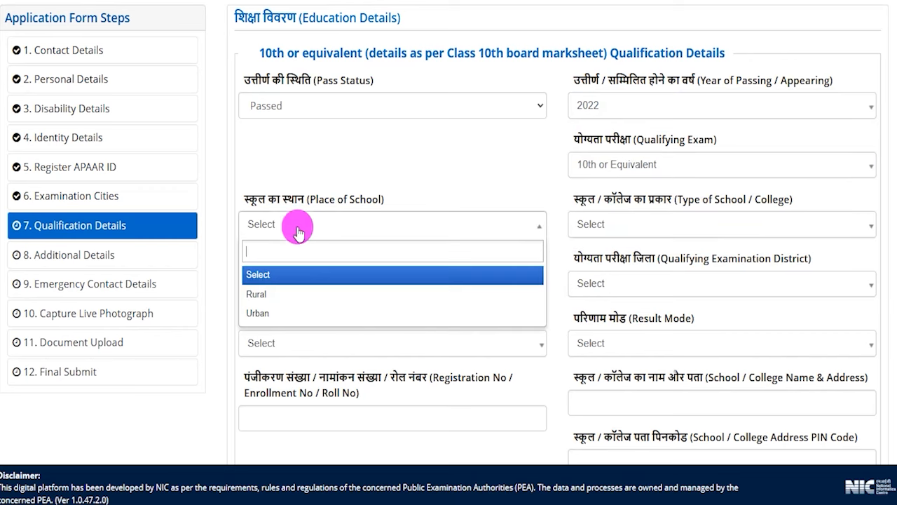
pyautogui.click(265, 312)
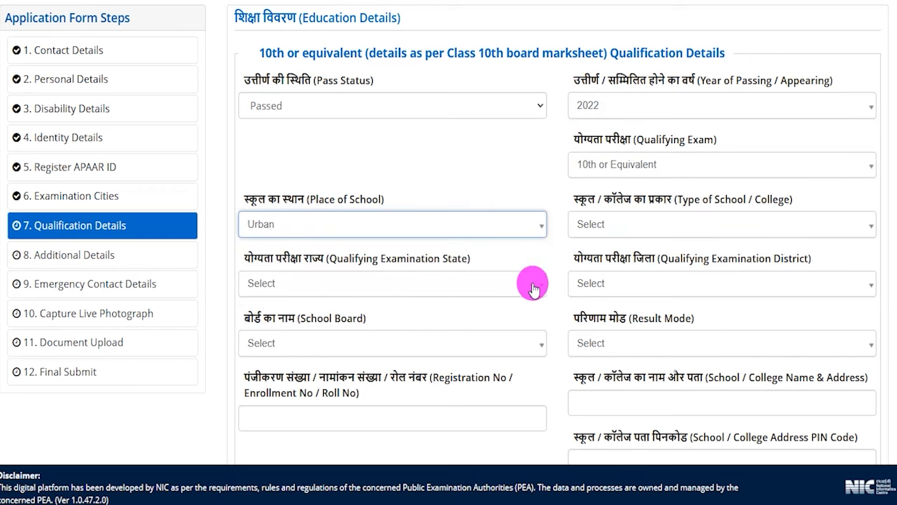
pyautogui.click(671, 224)
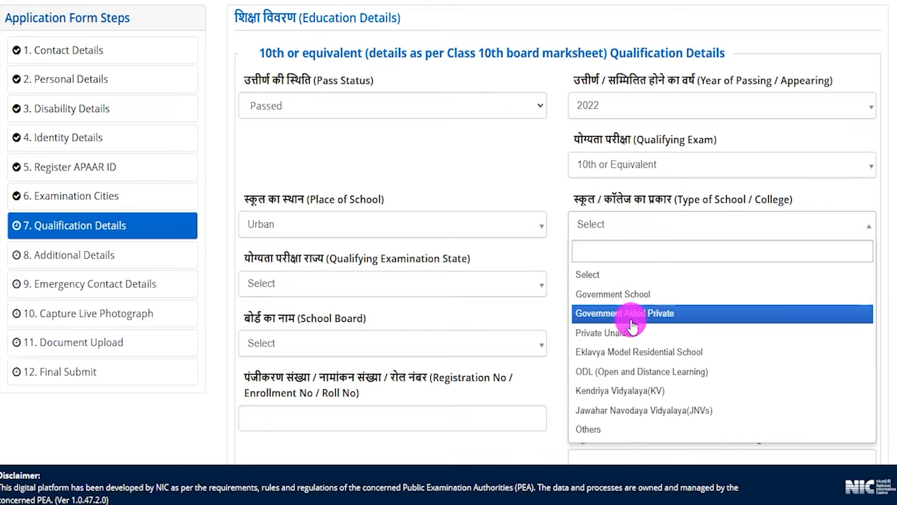
pyautogui.click(614, 338)
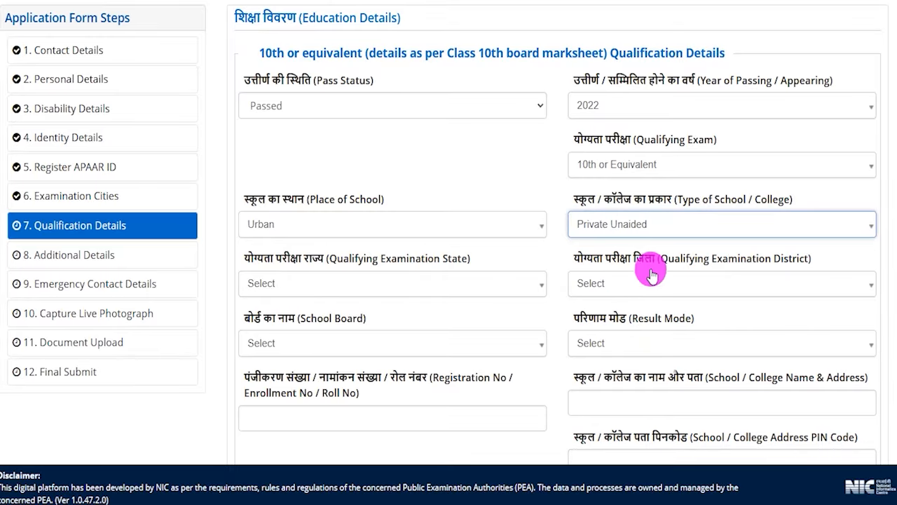
# Set the Class 10 Qualifying Examination State to UTTAR PRADESH and its district to SAHARANPUR.
pyautogui.click(305, 281)
pyautogui.scroll(-10, 340, 385)
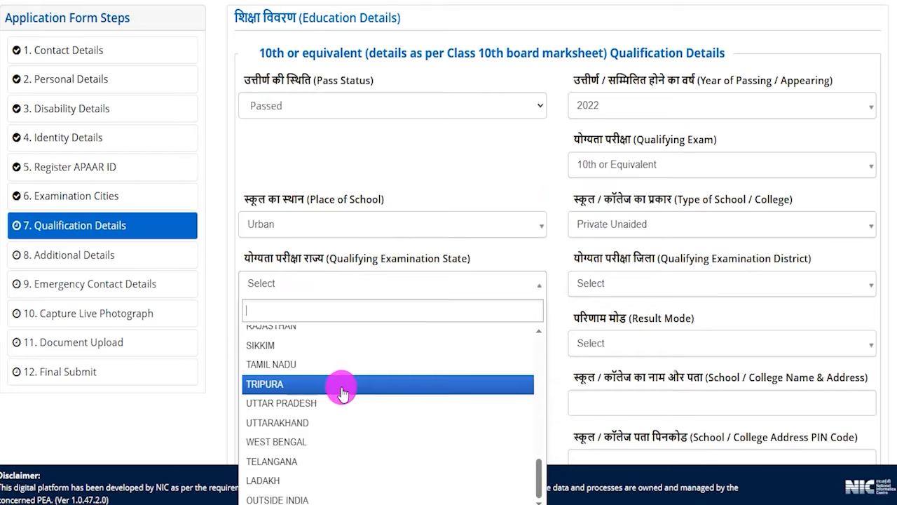
pyautogui.click(277, 403)
pyautogui.click(610, 282)
pyautogui.write('sa')
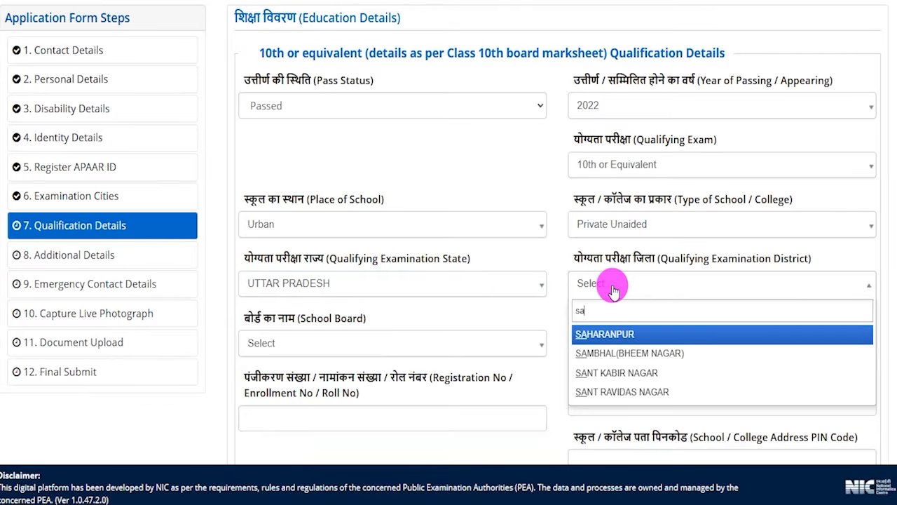
pyautogui.click(610, 334)
# Find and choose CENTRAL BOARD OF SECONDARY EDUCATION as the Class 10 School Board.
pyautogui.click(290, 343)
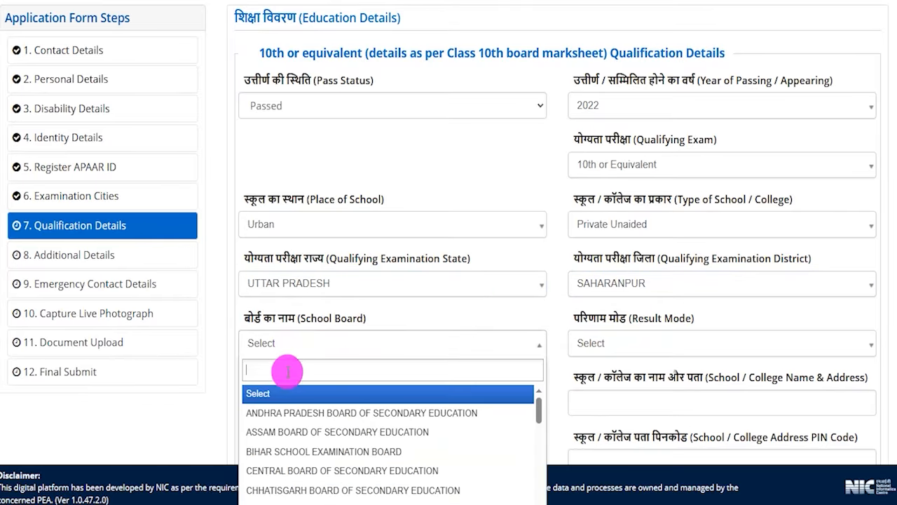
pyautogui.write('cen')
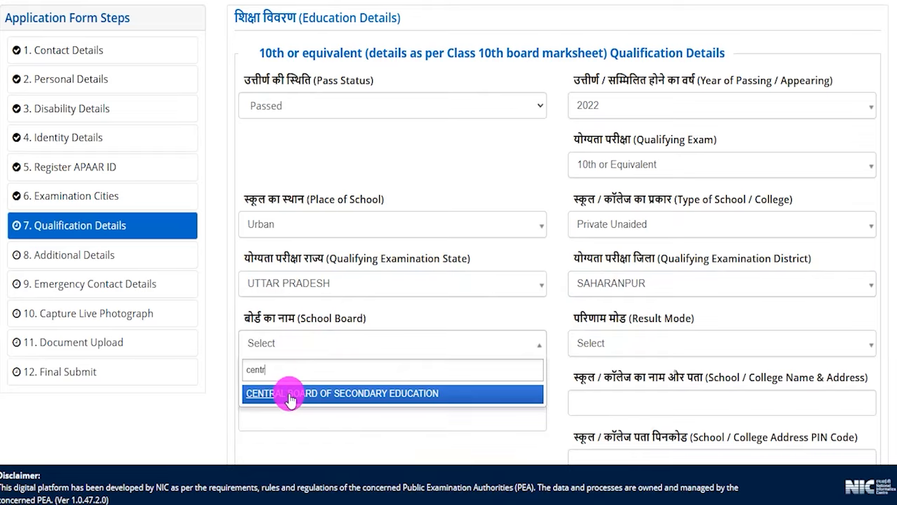
pyautogui.write('tr')
pyautogui.click(290, 395)
# Try CGPA as the Class 10 Result Mode and look through its Maximum Grade Point options and CGPA Obtained field.
pyautogui.scroll(-1, 603, 379)
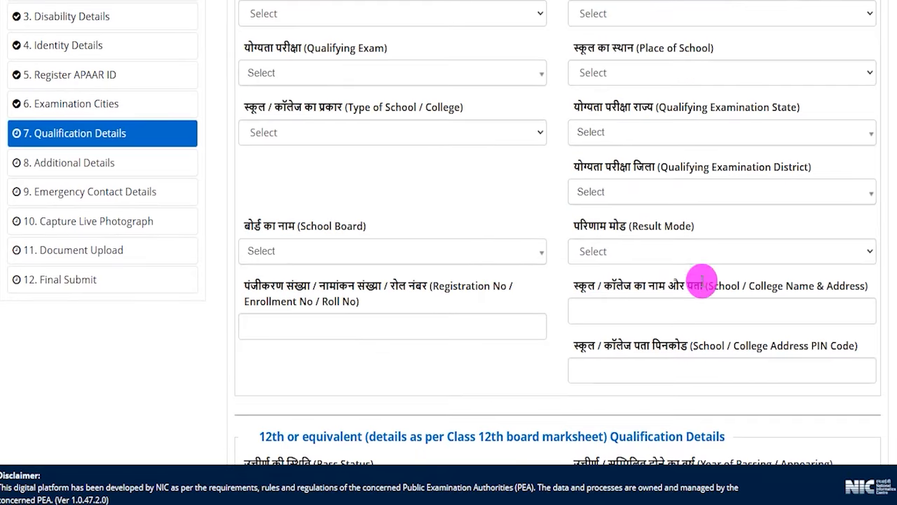
pyautogui.click(620, 249)
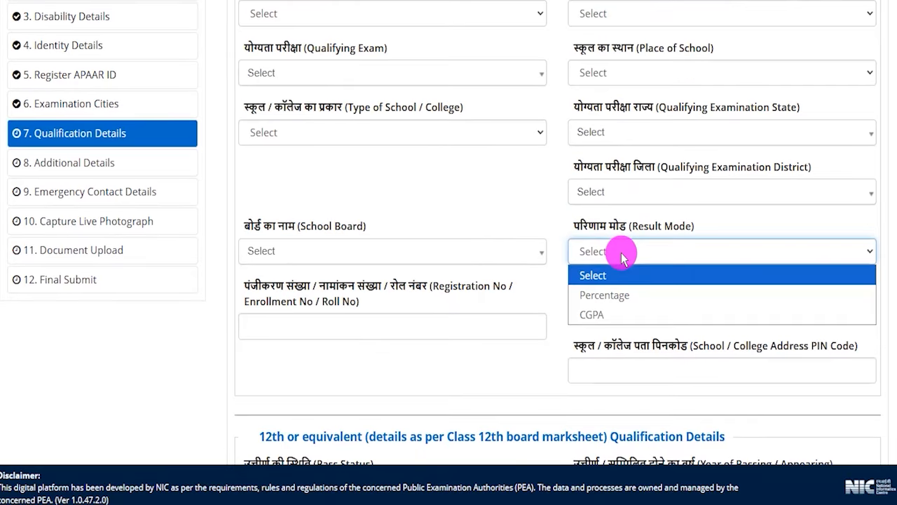
pyautogui.click(596, 315)
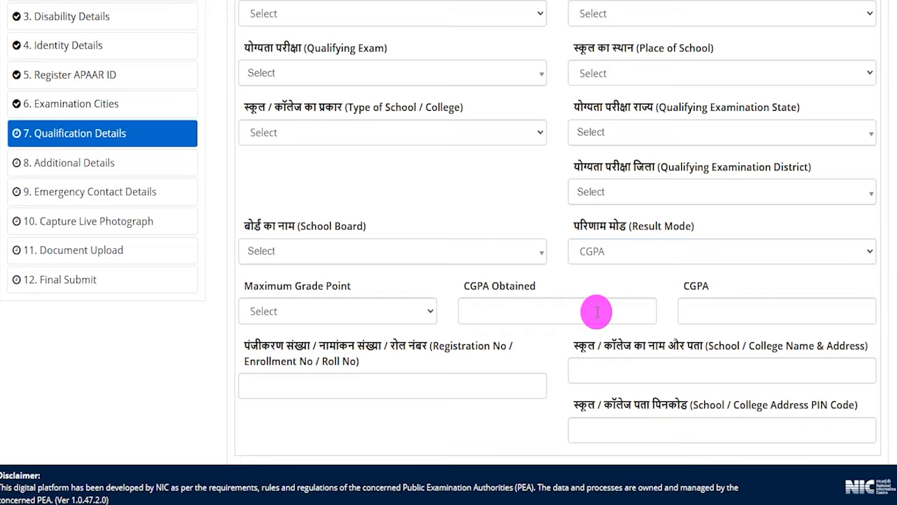
pyautogui.click(335, 316)
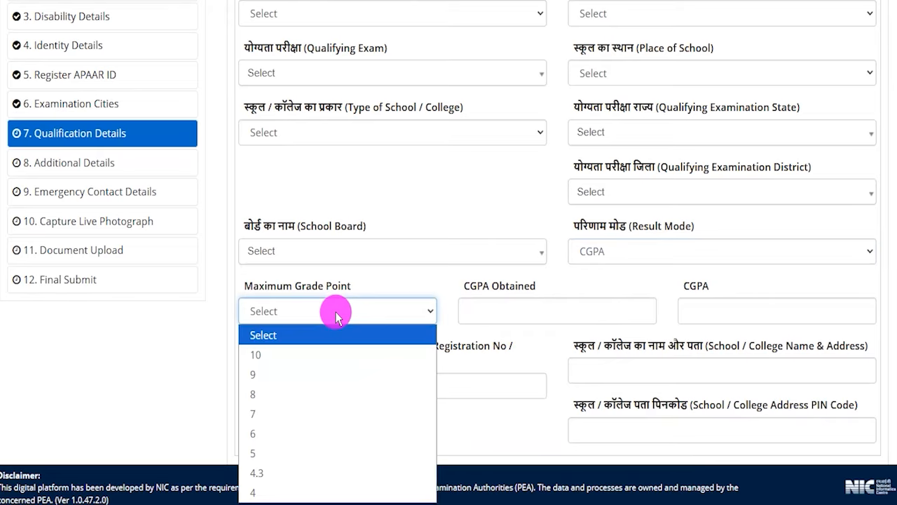
pyautogui.moveTo(477, 287); pyautogui.dragTo(511, 291)
# Set the Class 10 Result Mode to Percentage with Total Marks 600 and Obtained Marks 450.
pyautogui.click(601, 253)
pyautogui.click(601, 294)
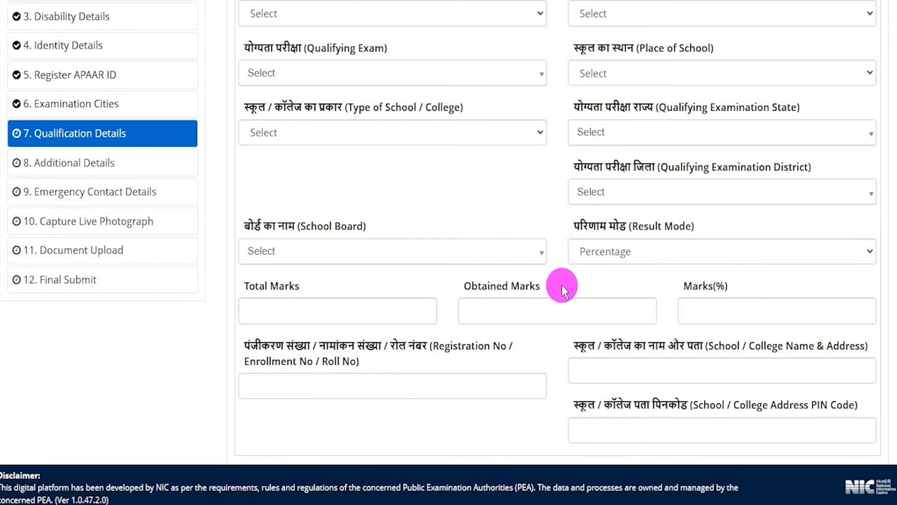
pyautogui.click(314, 308)
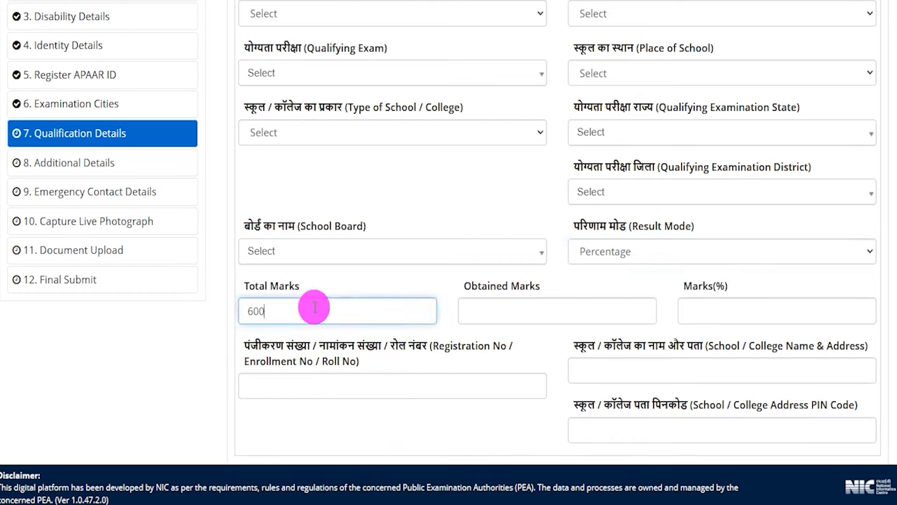
pyautogui.click(483, 308)
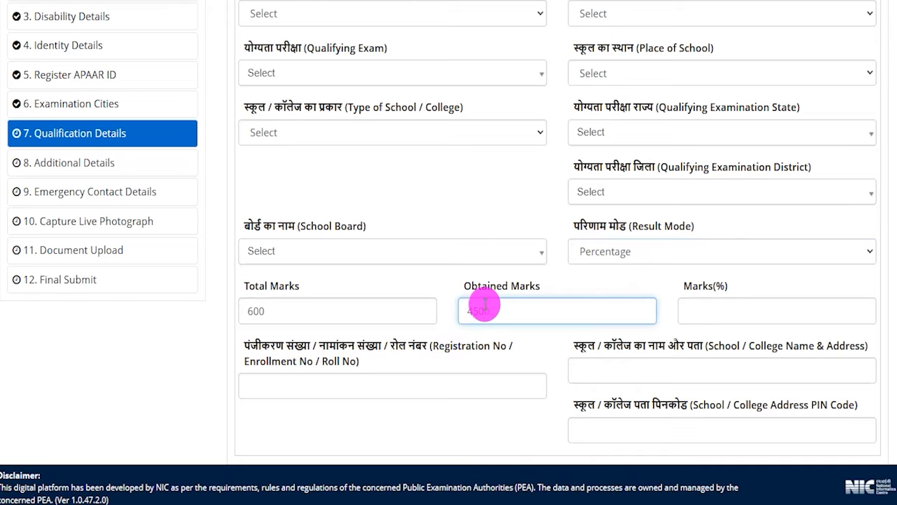
pyautogui.write('450')
pyautogui.click(708, 284)
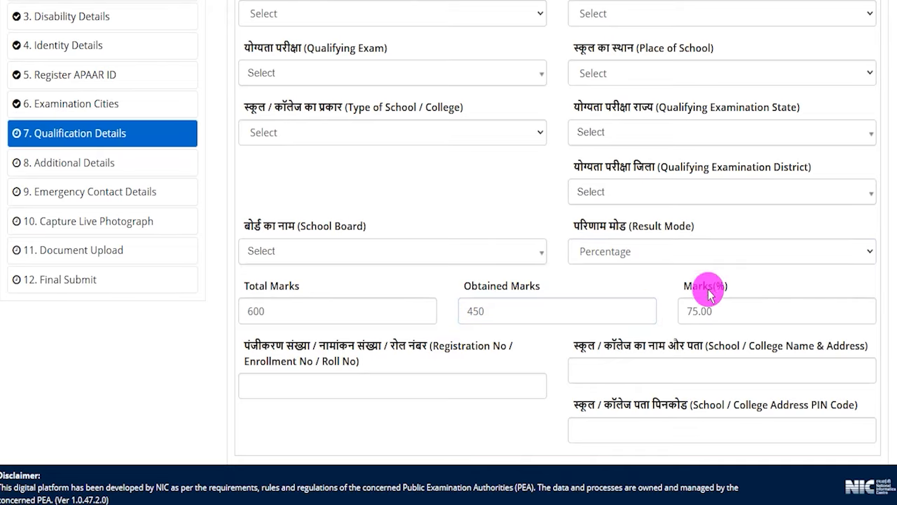
# Highlight the Class 10 Registration No / Enrollment No / Roll No label and place the cursor in its field.
pyautogui.scroll(-2, 602, 340)
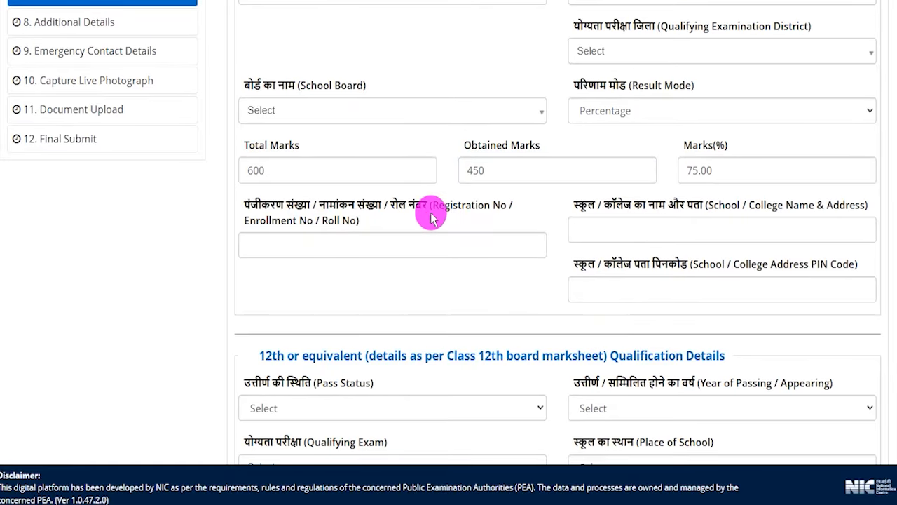
pyautogui.moveTo(439, 205); pyautogui.dragTo(467, 205)
pyautogui.moveTo(281, 218); pyautogui.dragTo(346, 222)
pyautogui.click(337, 242)
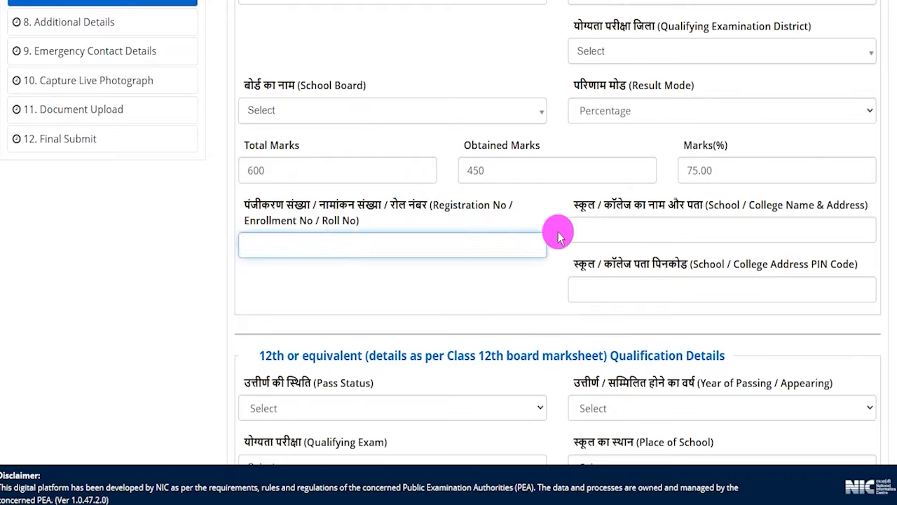
# Highlight the Class 10 School / College Name & Address and Address PIN Code labels and place the cursor in each field.
pyautogui.moveTo(589, 204); pyautogui.dragTo(653, 227)
pyautogui.click(633, 234)
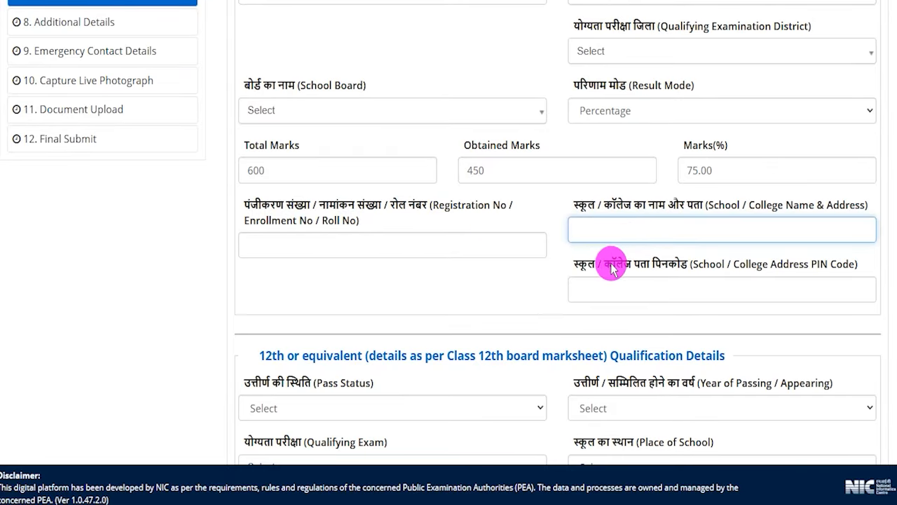
pyautogui.moveTo(608, 269); pyautogui.dragTo(649, 276)
pyautogui.click(616, 286)
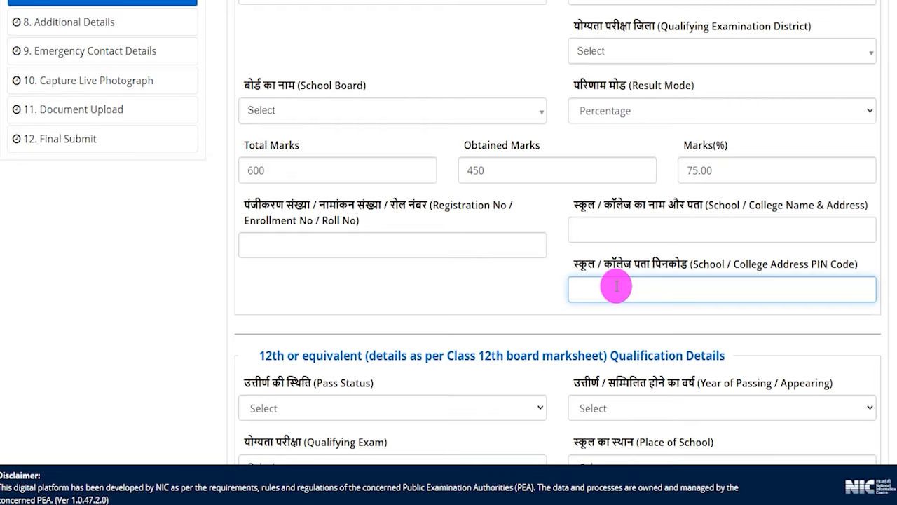
# Highlight the Class 12 Qualification Details heading and try Appearing as the Class 12 Pass Status.
pyautogui.scroll(-3, 500, 290)
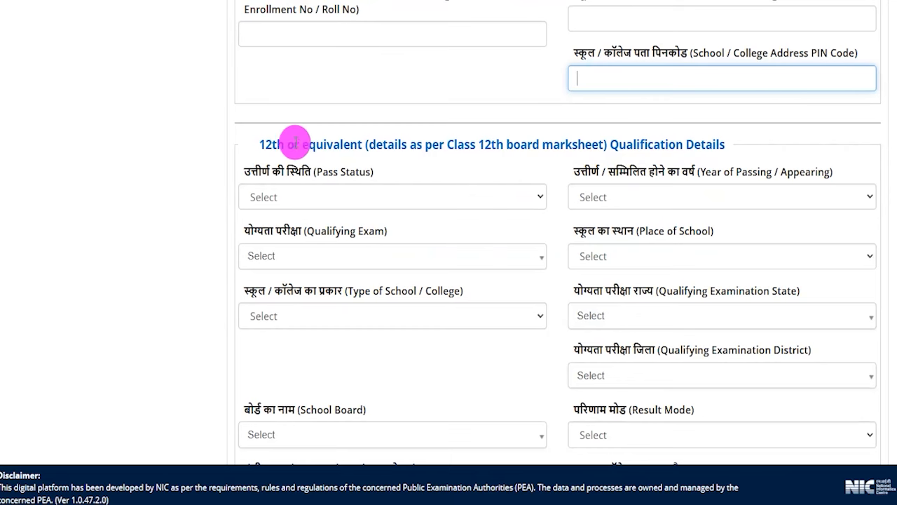
pyautogui.moveTo(273, 142); pyautogui.dragTo(526, 144)
pyautogui.scroll(-2, 548, 164)
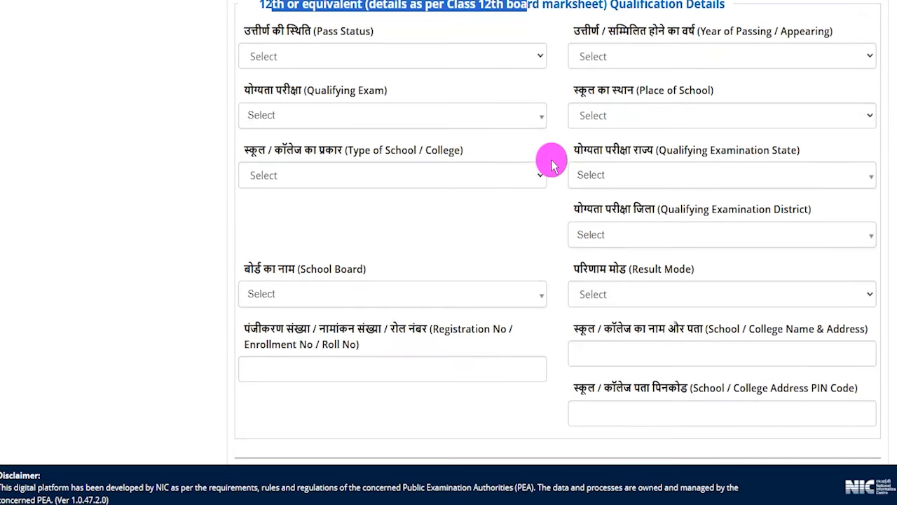
pyautogui.click(353, 60)
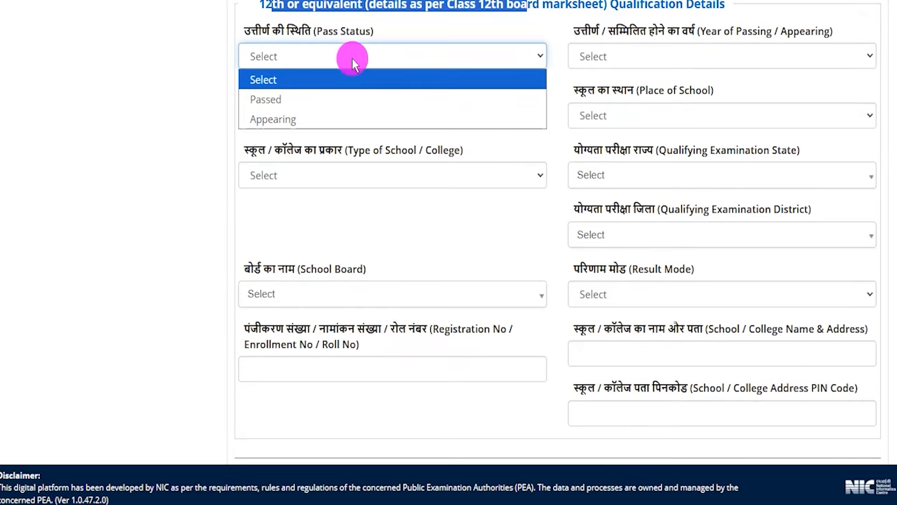
pyautogui.click(303, 122)
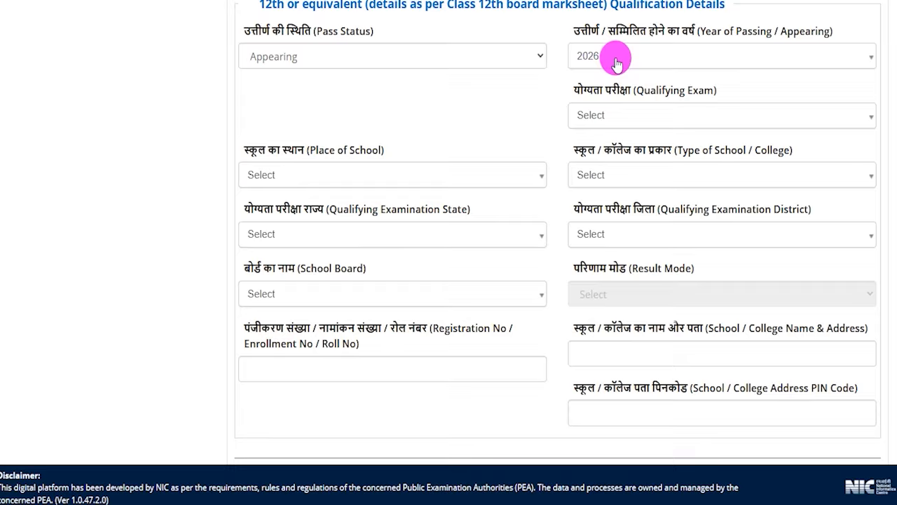
# Set the Class 12 Pass Status to Passed and the Qualifying Exam to the final examination of the 10+2 system.
pyautogui.click(397, 59)
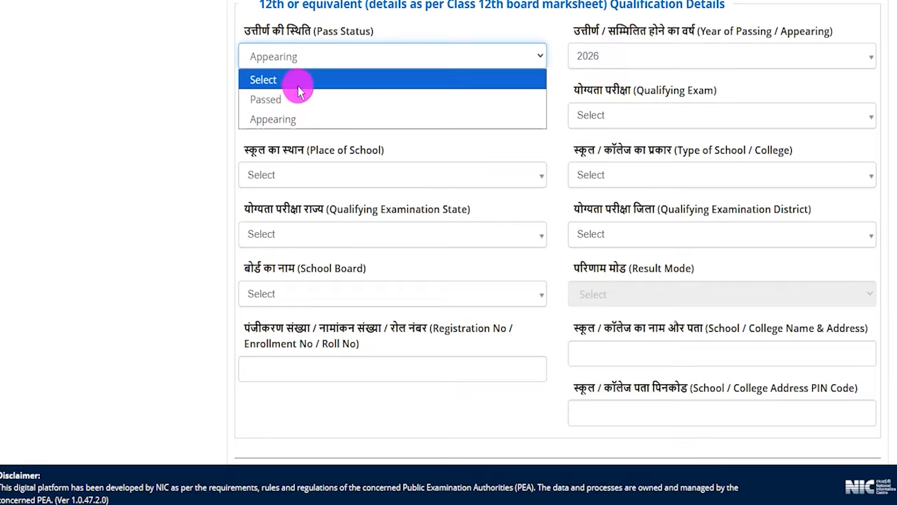
pyautogui.click(283, 102)
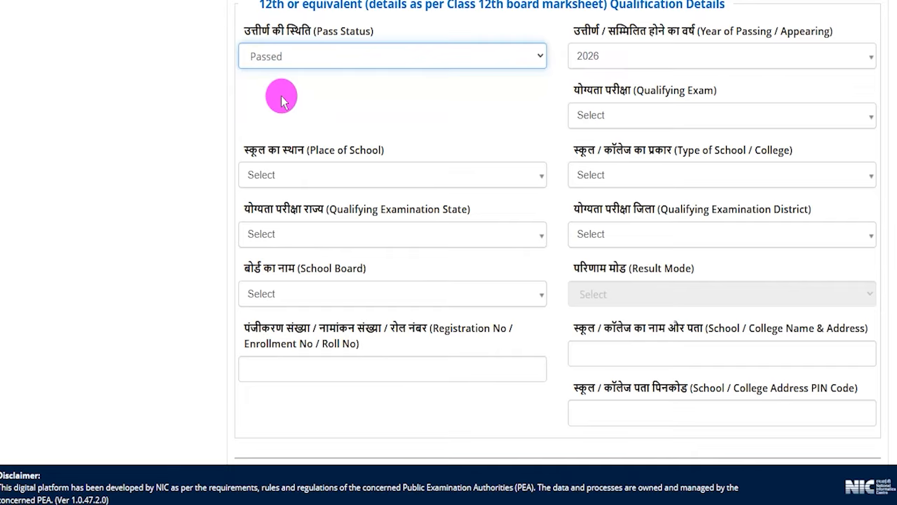
pyautogui.doubleClick(671, 89)
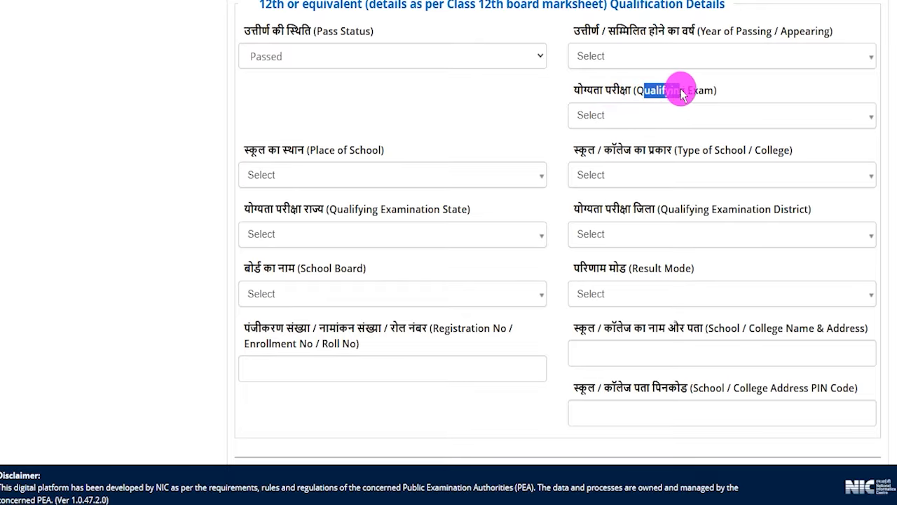
pyautogui.click(613, 115)
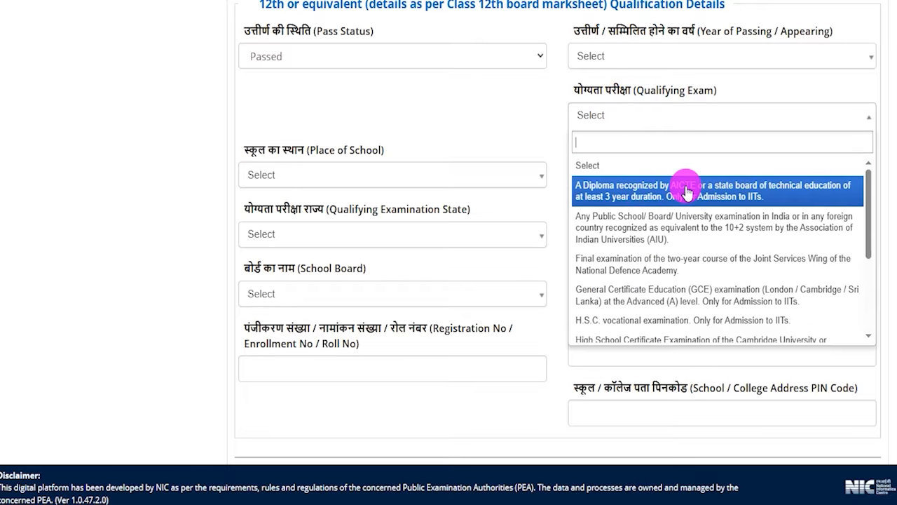
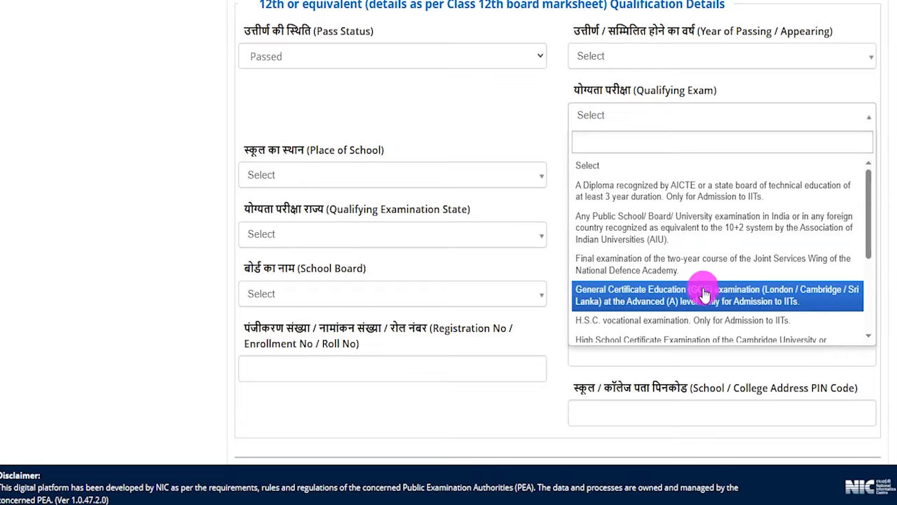
pyautogui.scroll(-4, 704, 300)
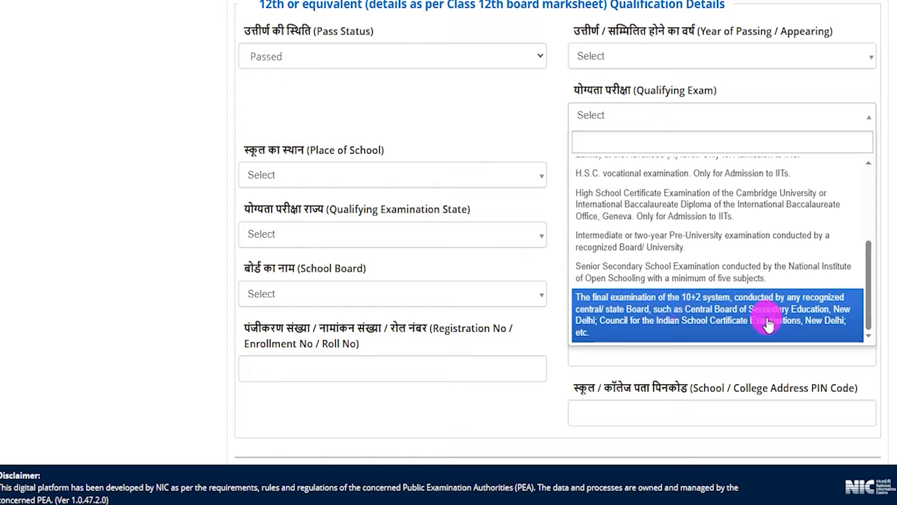
pyautogui.click(711, 316)
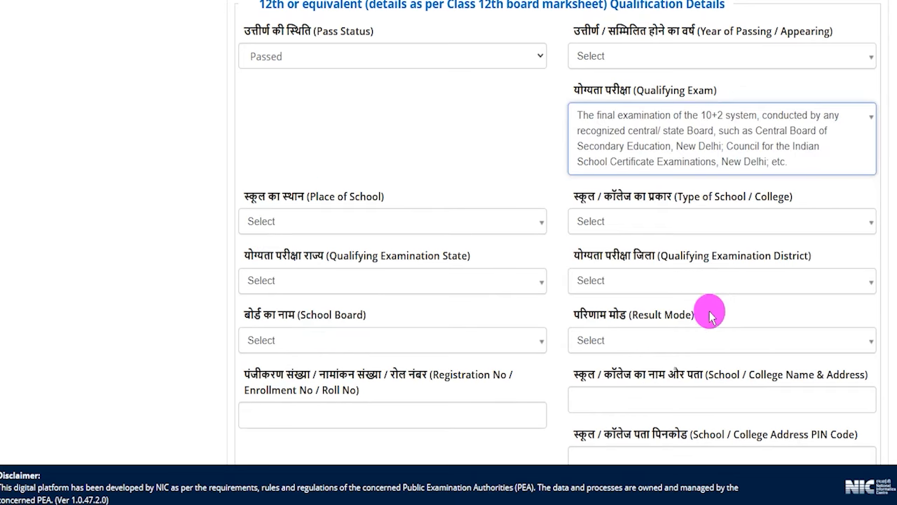
# Set the Class 12 Place of School to Urban and the Type of School / College to Government School.
pyautogui.click(329, 224)
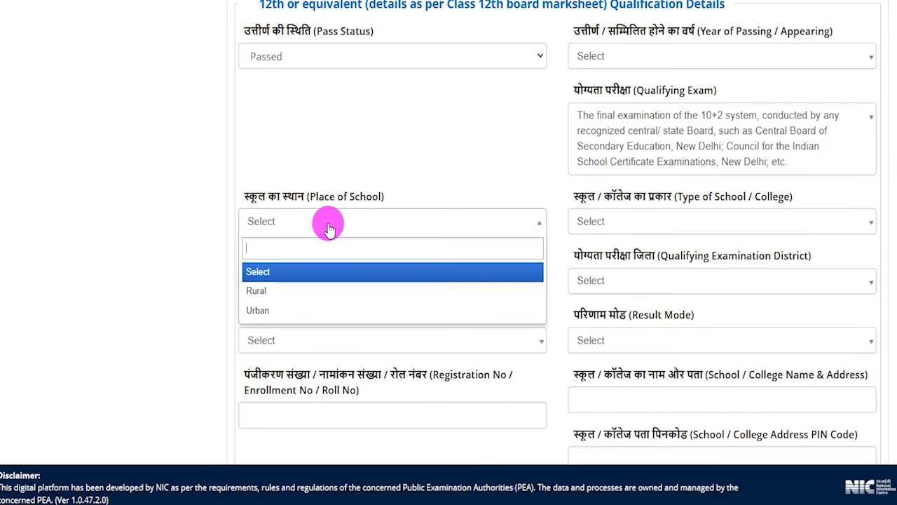
pyautogui.click(275, 313)
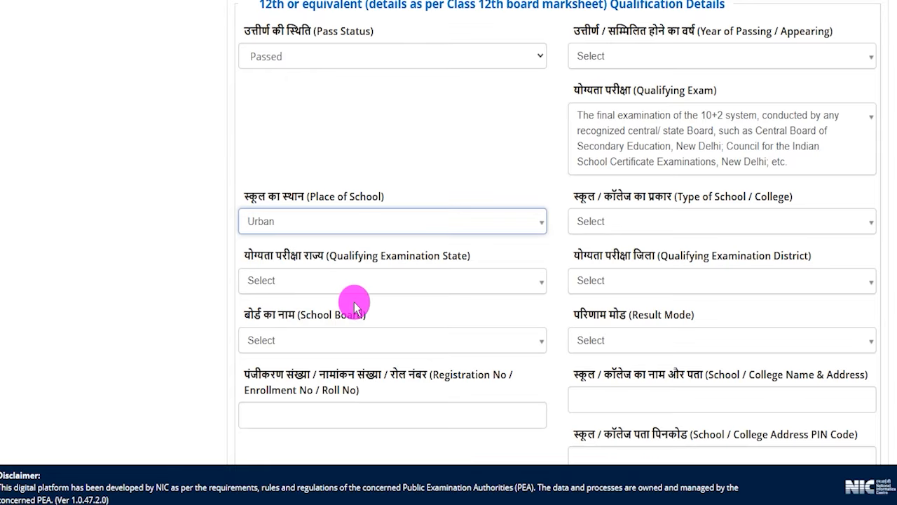
pyautogui.click(645, 225)
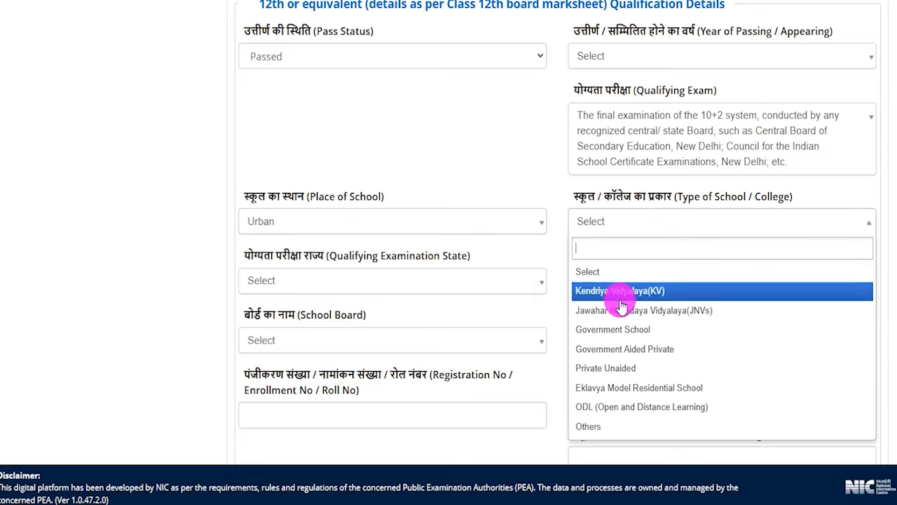
pyautogui.click(617, 326)
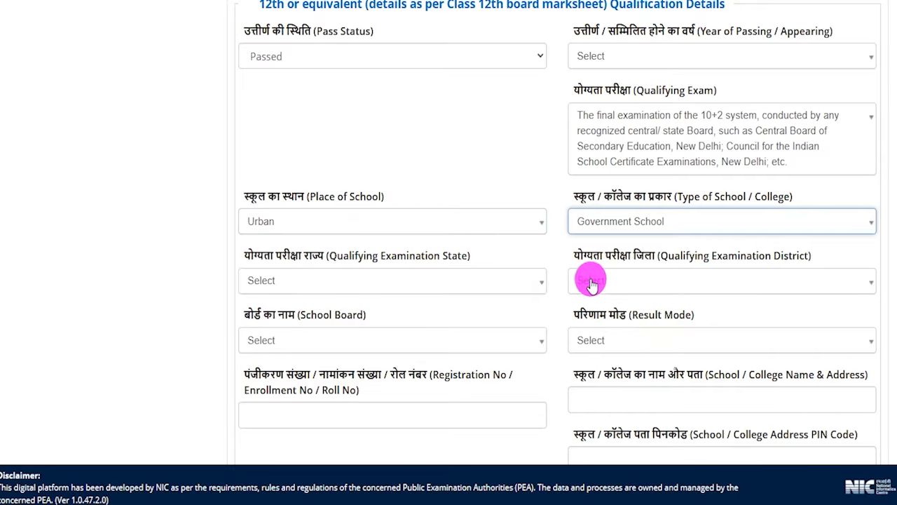
# Choose UTTAR PRADESH as the Class 12 Qualifying Examination State and SAHARANPUR as the Qualifying Examination District.
pyautogui.click(293, 282)
pyautogui.scroll(-8, 312, 417)
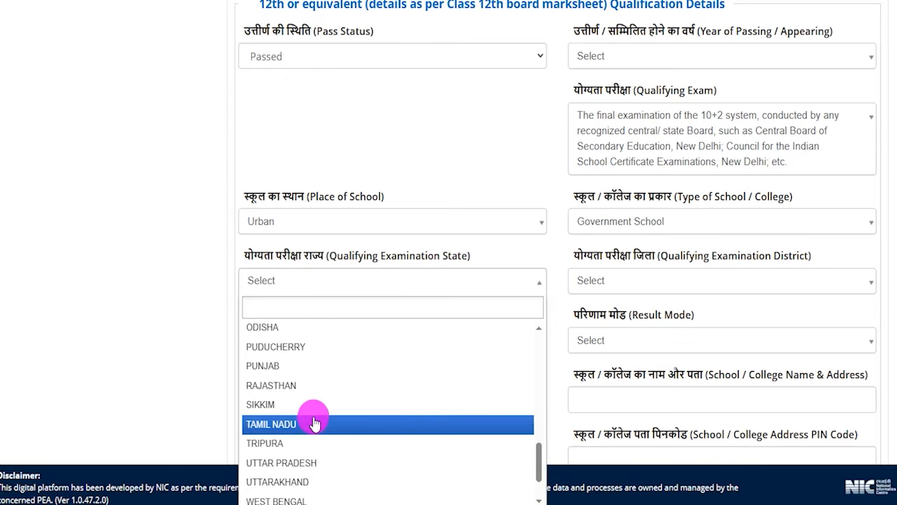
pyautogui.click(284, 400)
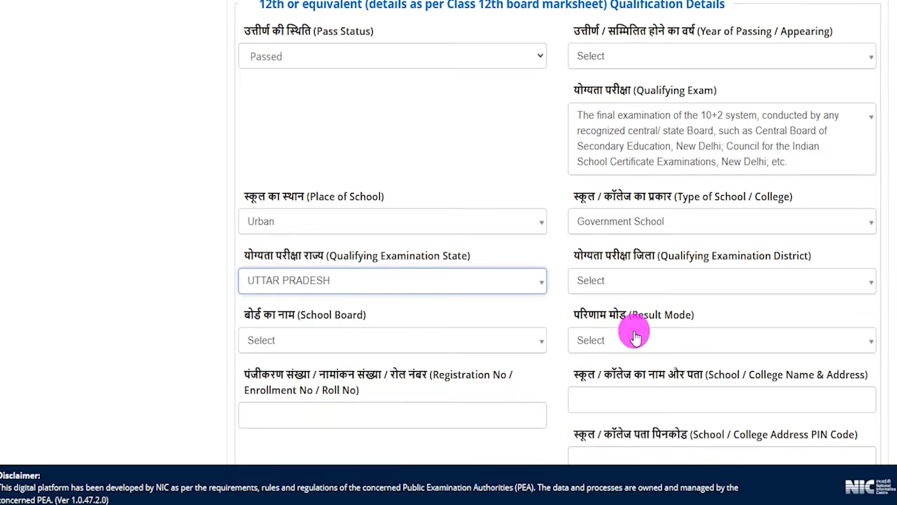
pyautogui.click(627, 284)
pyautogui.write('sa')
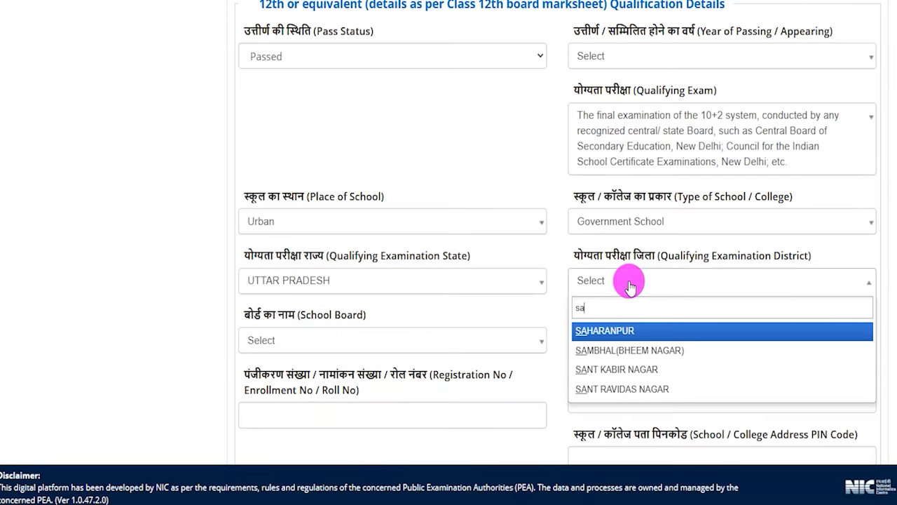
pyautogui.click(612, 328)
# Find and choose CENTRAL BOARD OF SECONDARY EDUCATION as the Class 12 School Board.
pyautogui.click(319, 342)
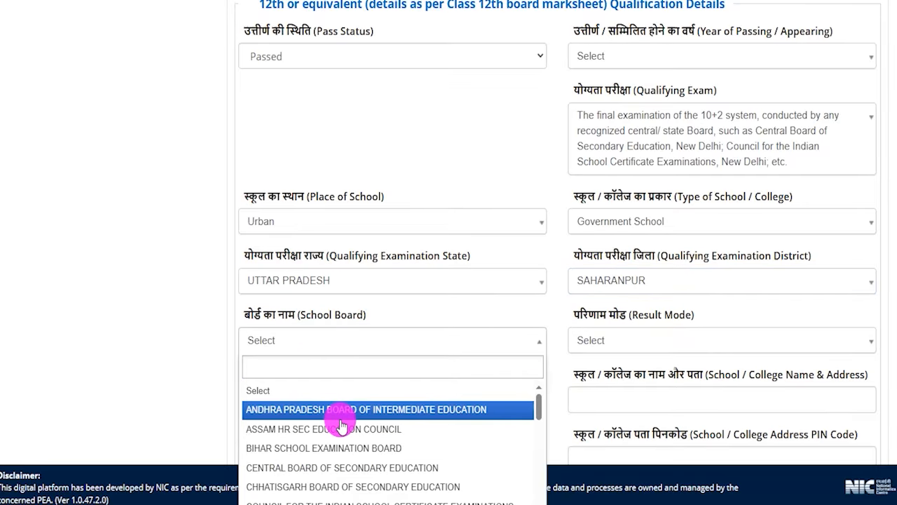
pyautogui.write('centr')
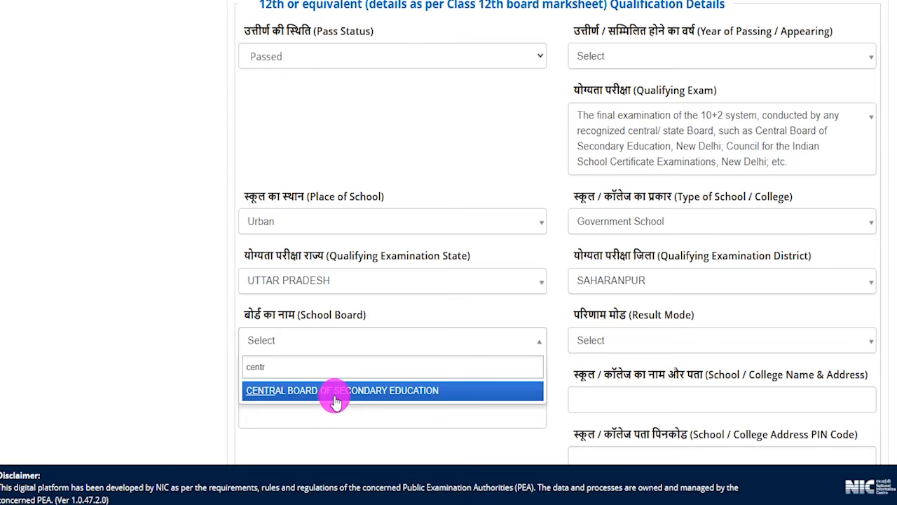
pyautogui.click(334, 392)
# Set the Class 12 Result Mode to Percentage with Total Marks 600 and Obtained Marks 450.
pyautogui.scroll(-2, 595, 321)
pyautogui.click(644, 199)
pyautogui.click(655, 176)
pyautogui.click(628, 198)
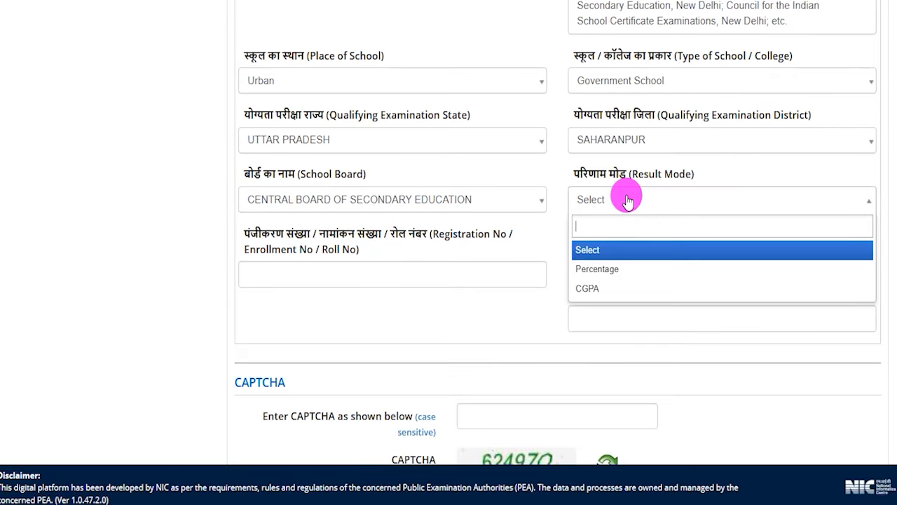
pyautogui.click(601, 269)
pyautogui.click(320, 259)
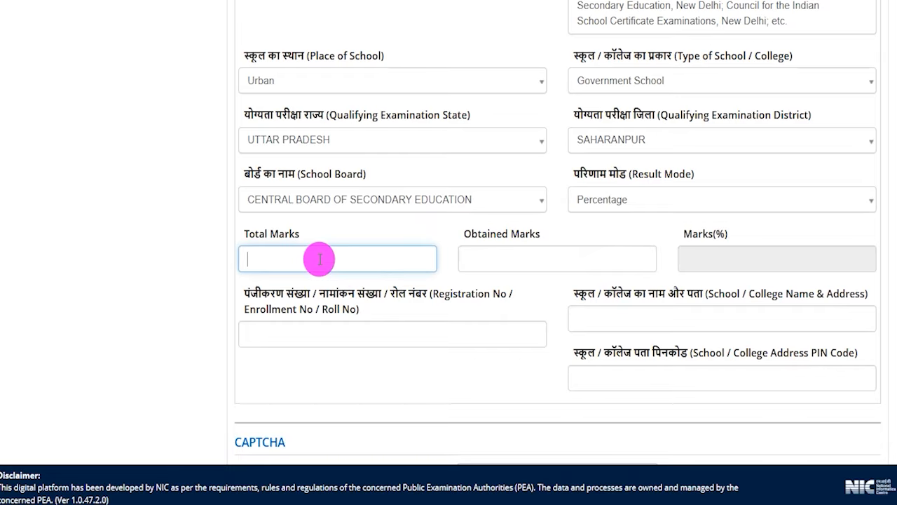
pyautogui.press('Tab')
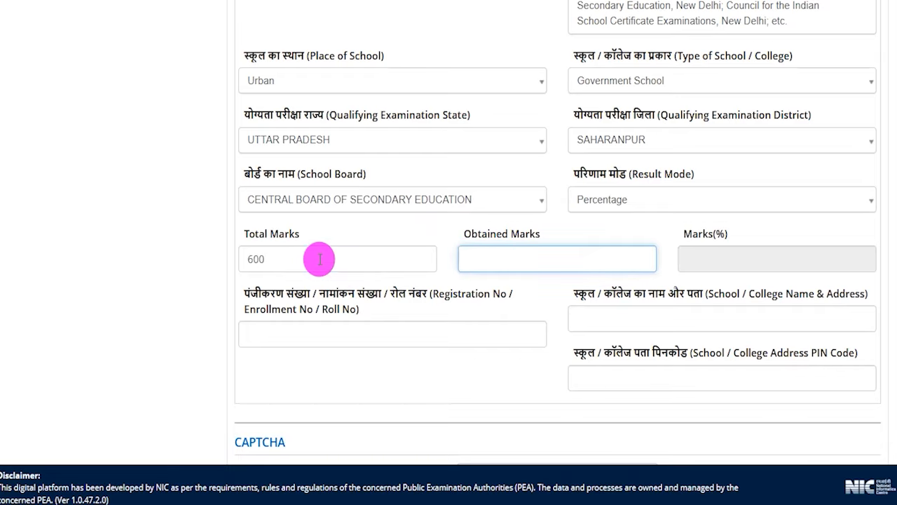
pyautogui.click(666, 272)
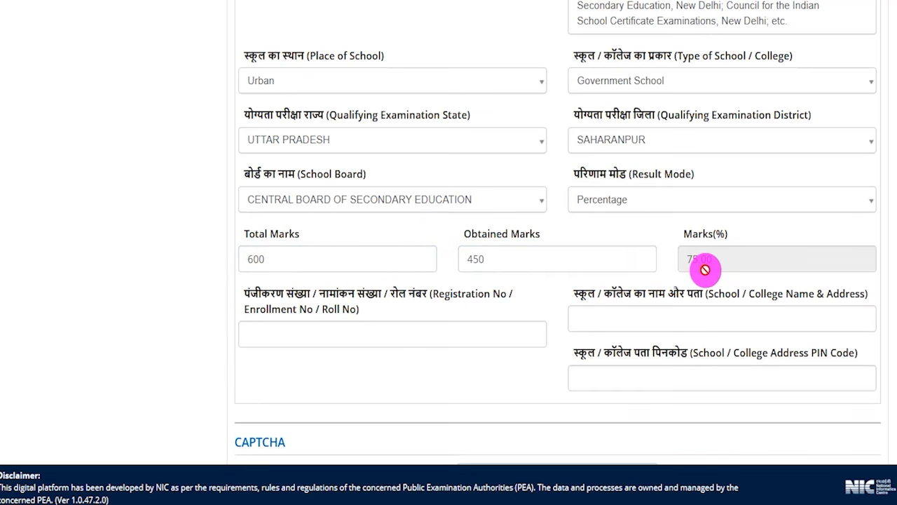
# Highlight the Class 12 roll number, school name and address, and PIN code labels and place the cursor in each field.
pyautogui.scroll(-2, 435, 285)
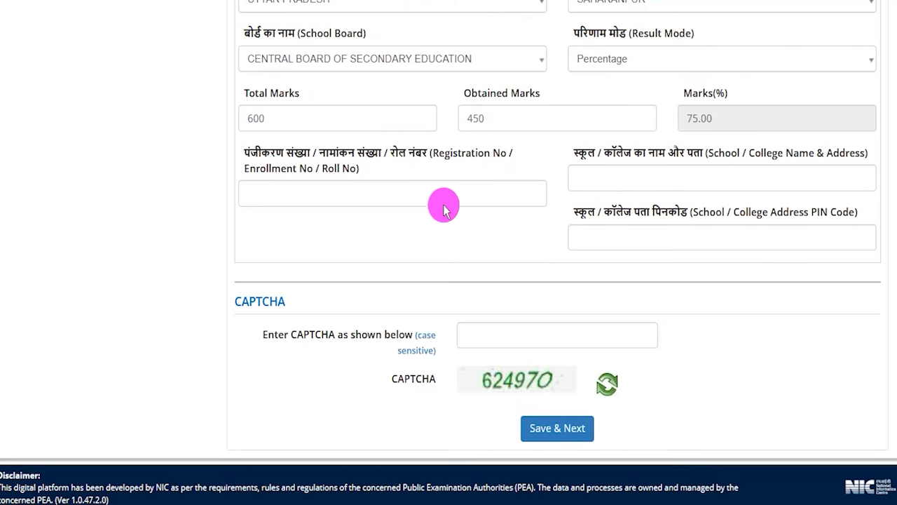
pyautogui.moveTo(439, 154); pyautogui.dragTo(477, 155)
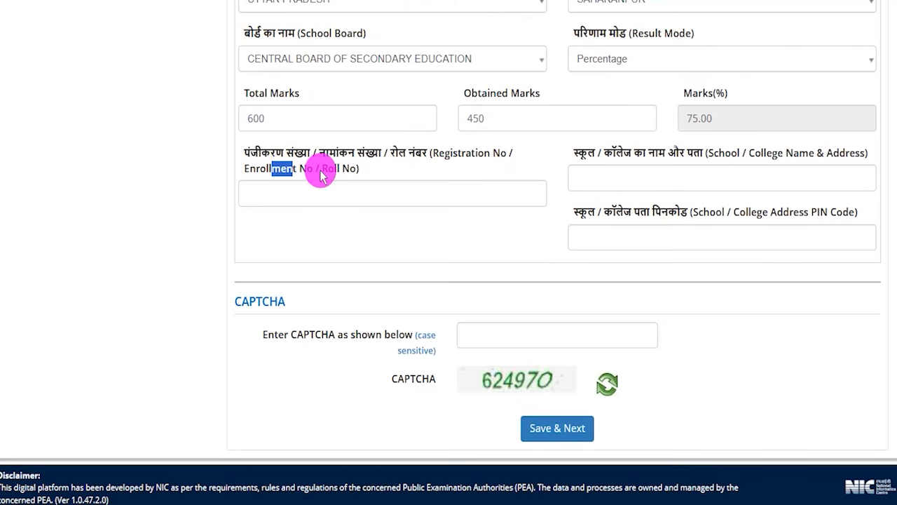
pyautogui.click(346, 194)
pyautogui.moveTo(593, 155); pyautogui.dragTo(687, 152)
pyautogui.click(656, 181)
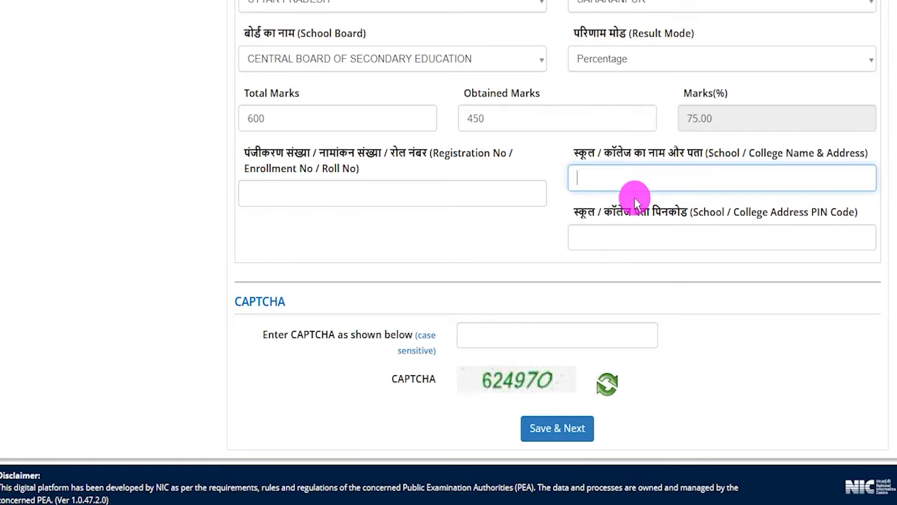
pyautogui.moveTo(588, 213); pyautogui.dragTo(667, 213)
pyautogui.click(649, 236)
pyautogui.scroll(-1, 533, 248)
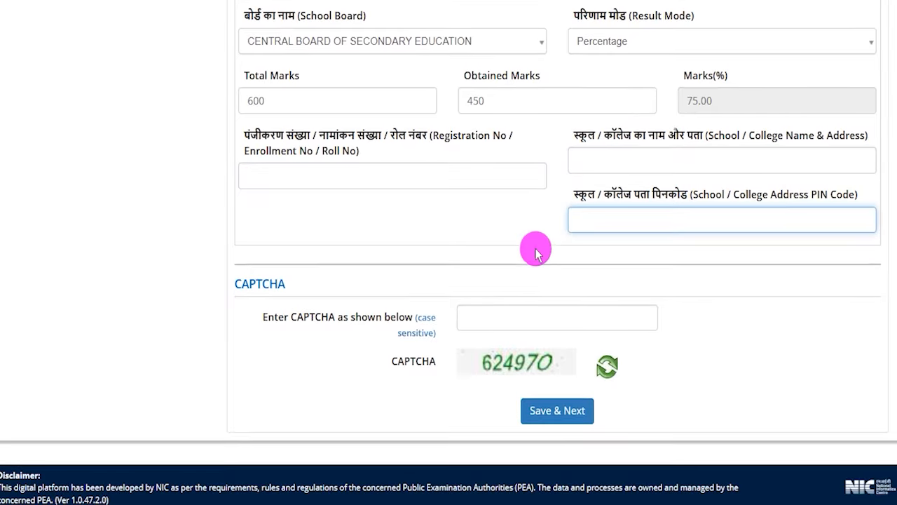
pyautogui.click(517, 371)
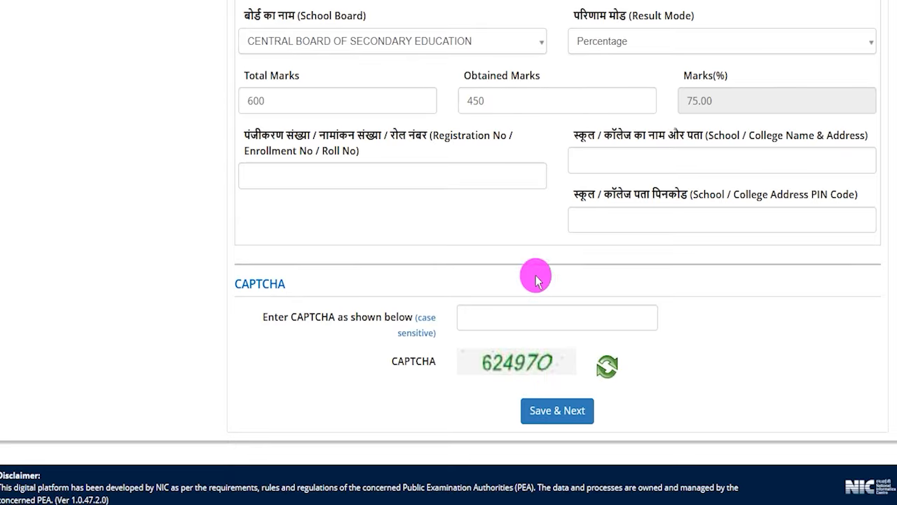
pyautogui.moveTo(553, 364); pyautogui.dragTo(590, 337)
pyautogui.moveTo(548, 316); pyautogui.dragTo(595, 289)
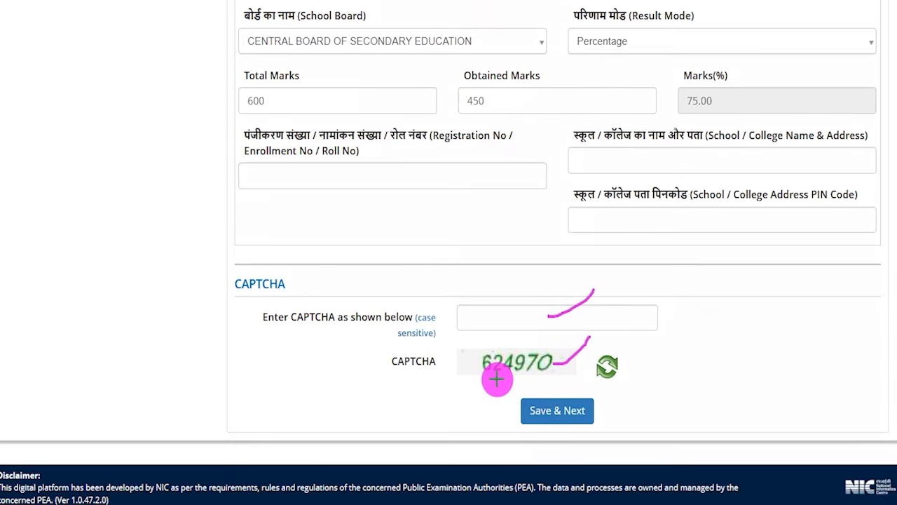
pyautogui.moveTo(806, 335); pyautogui.dragTo(608, 405)
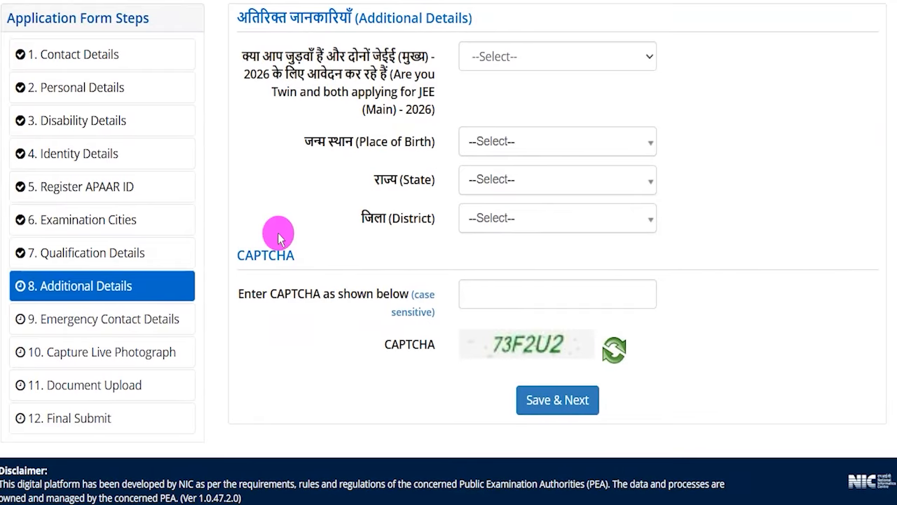
# Highlight the Additional Details heading and answer Yes to being a twin with both applying for JEE (Main) - 2026.
pyautogui.moveTo(366, 19); pyautogui.dragTo(444, 21)
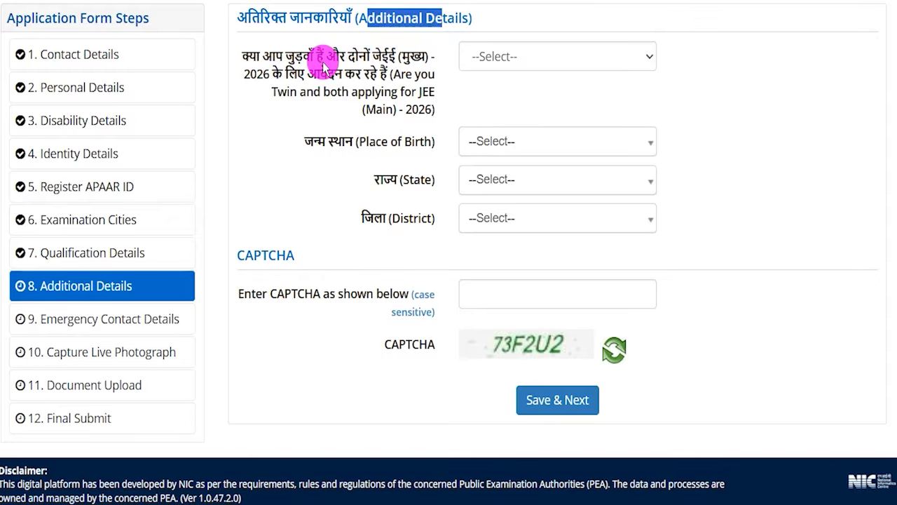
pyautogui.click(481, 56)
pyautogui.click(489, 105)
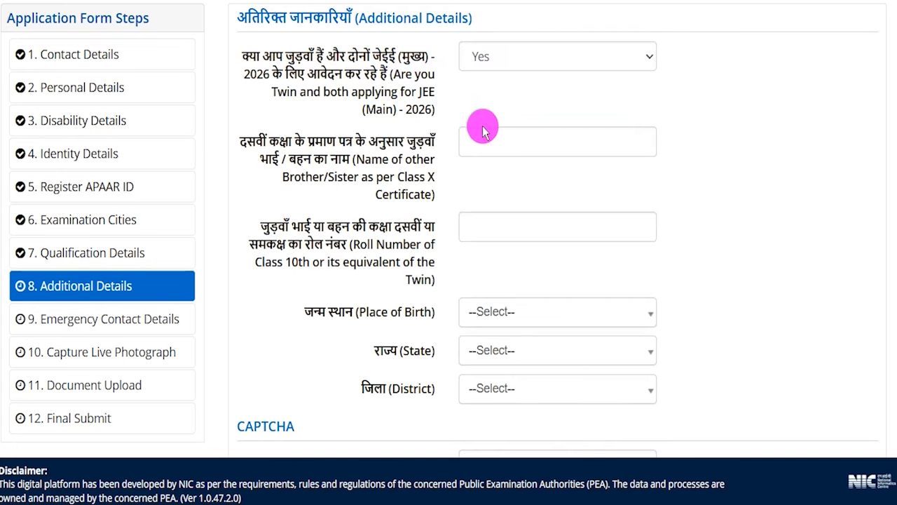
# Highlight the labels for the twin's name and Class 10 roll number, and change the twin answer to No.
pyautogui.moveTo(268, 141); pyautogui.dragTo(349, 160)
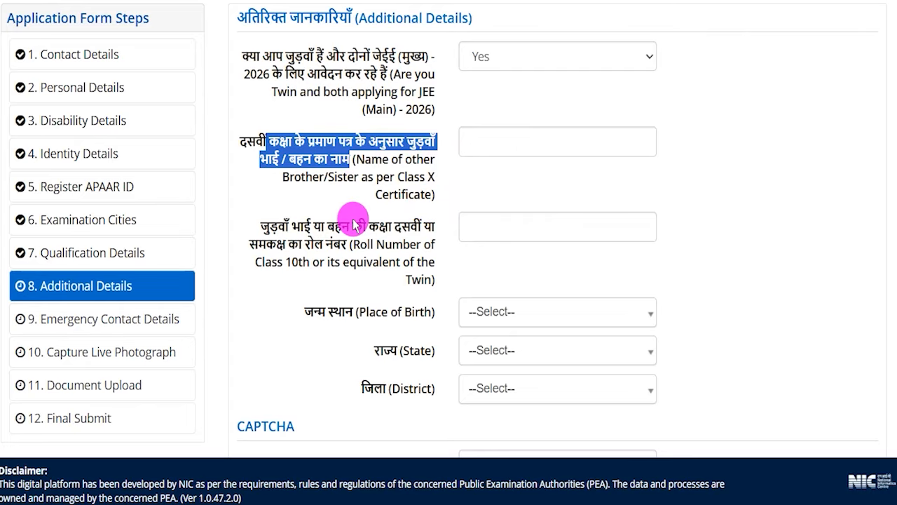
pyautogui.moveTo(354, 244); pyautogui.dragTo(360, 244)
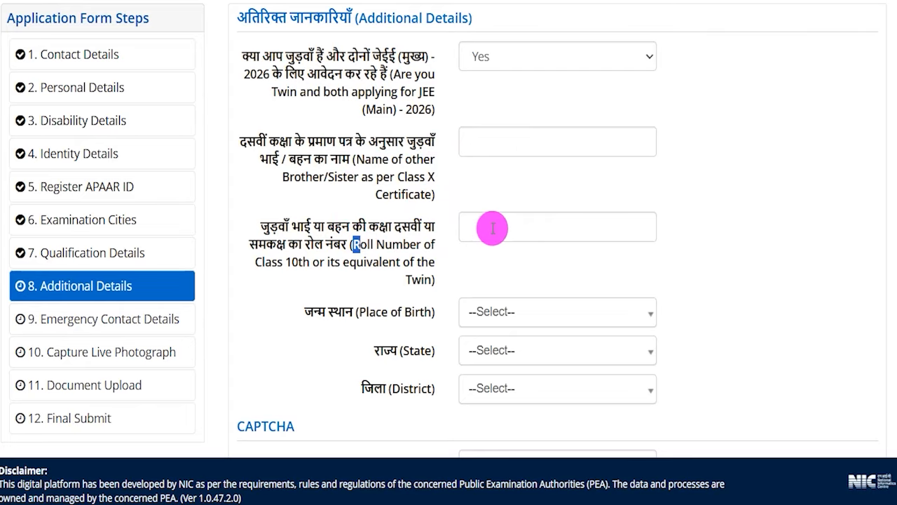
pyautogui.click(496, 57)
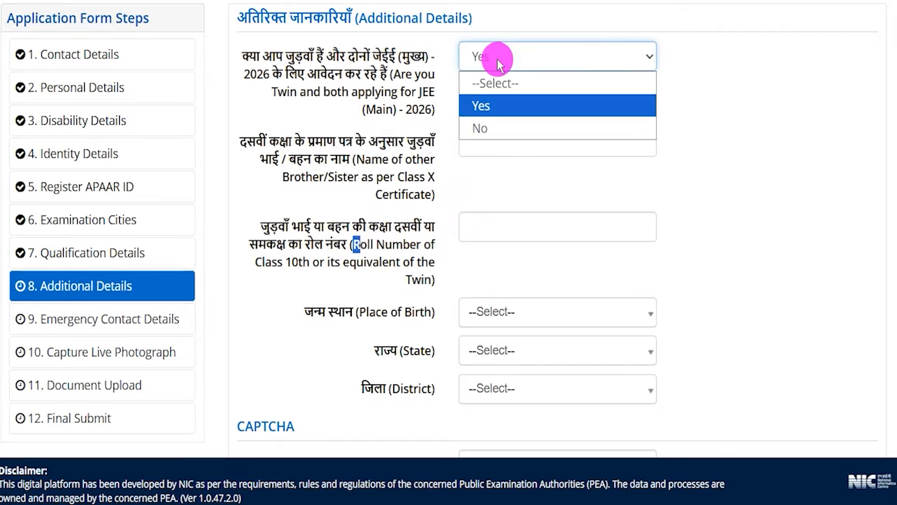
pyautogui.click(479, 127)
# Highlight the Place of Birth label and set Place of Birth to India, State to UTTAR PRADESH and District to SAHARANPUR.
pyautogui.moveTo(357, 142); pyautogui.dragTo(406, 146)
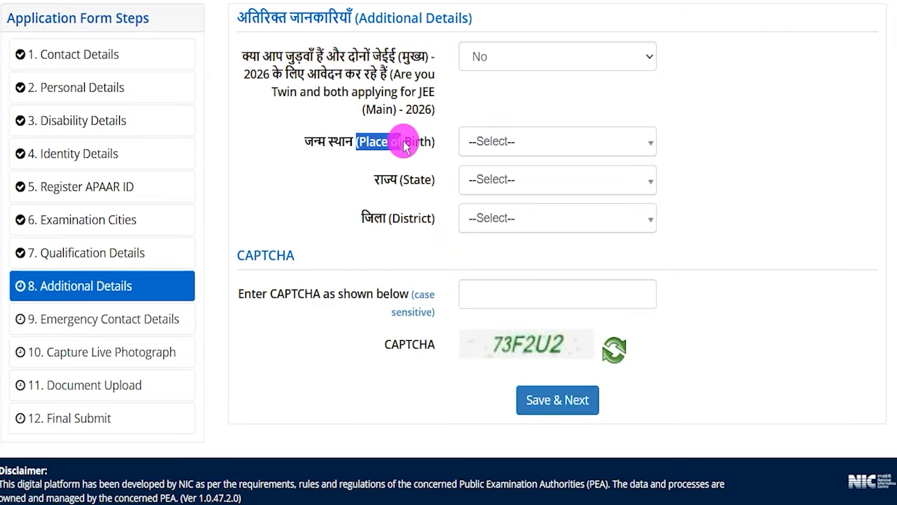
pyautogui.click(495, 144)
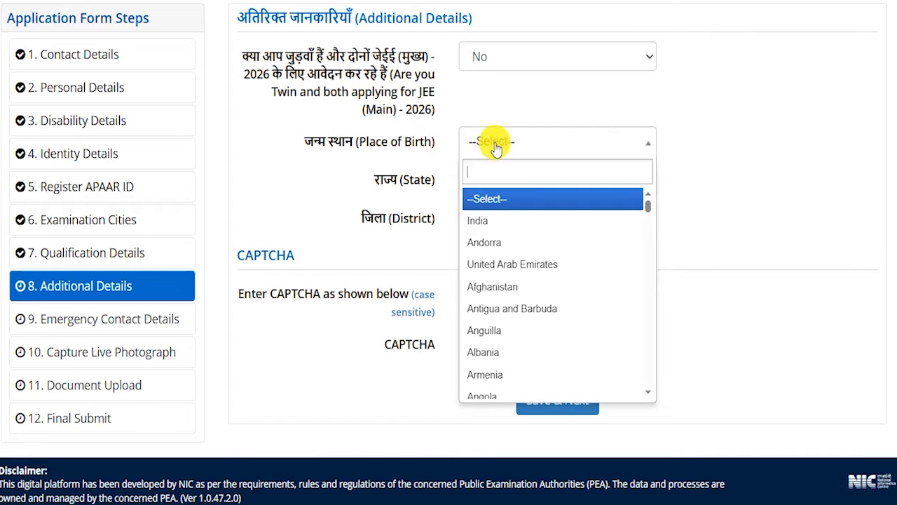
pyautogui.click(483, 223)
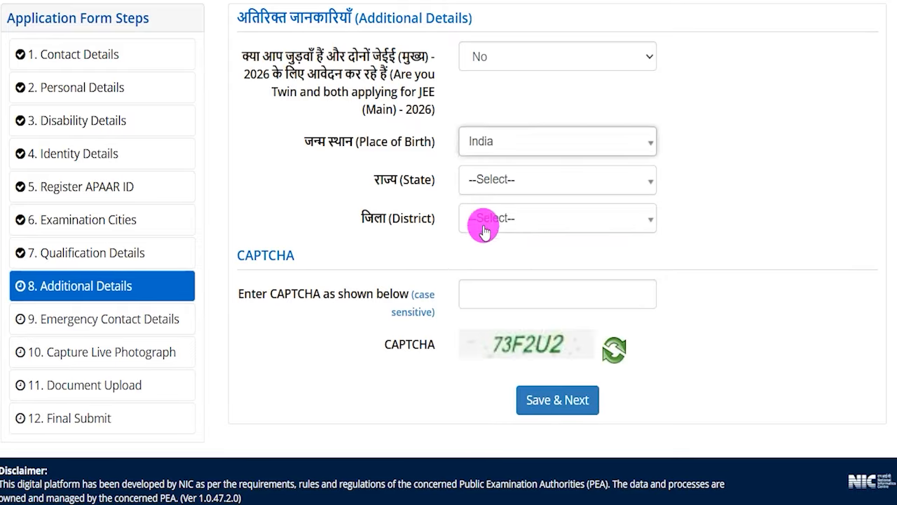
pyautogui.click(495, 181)
pyautogui.write('utt')
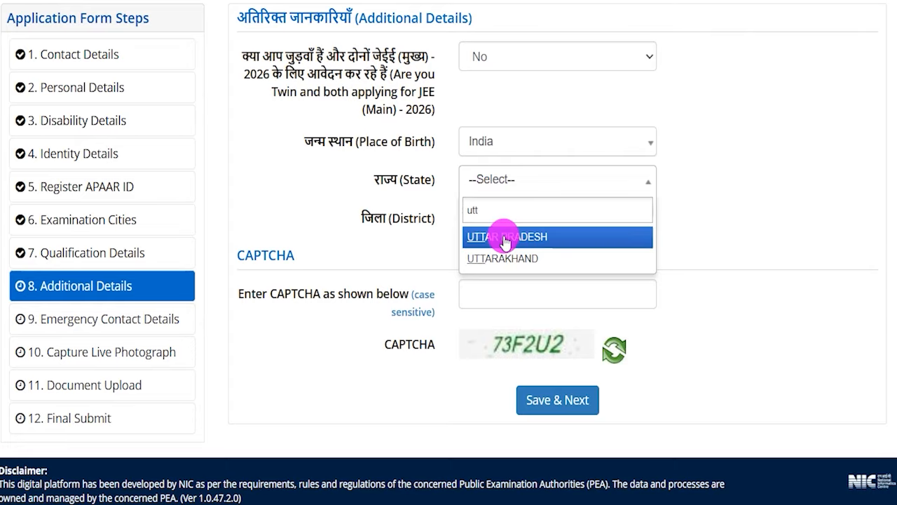
pyautogui.click(504, 237)
pyautogui.click(479, 222)
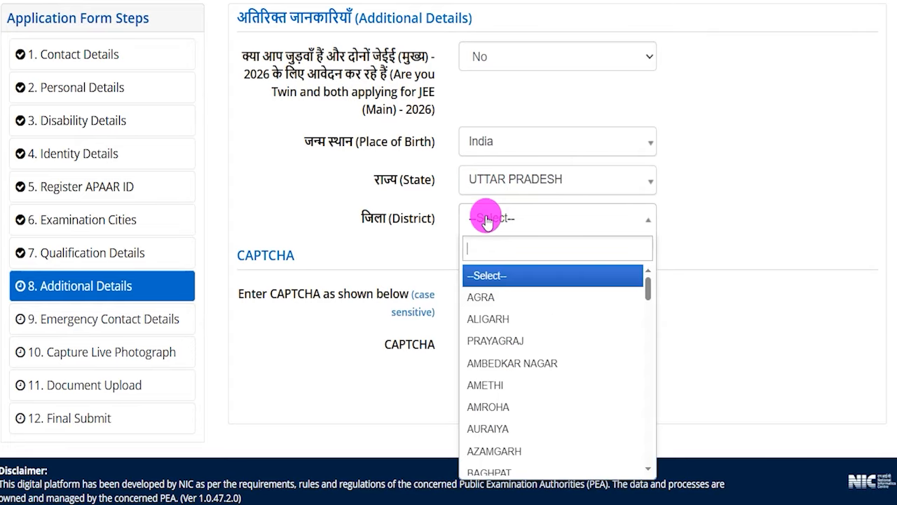
pyautogui.write('sa')
pyautogui.click(495, 276)
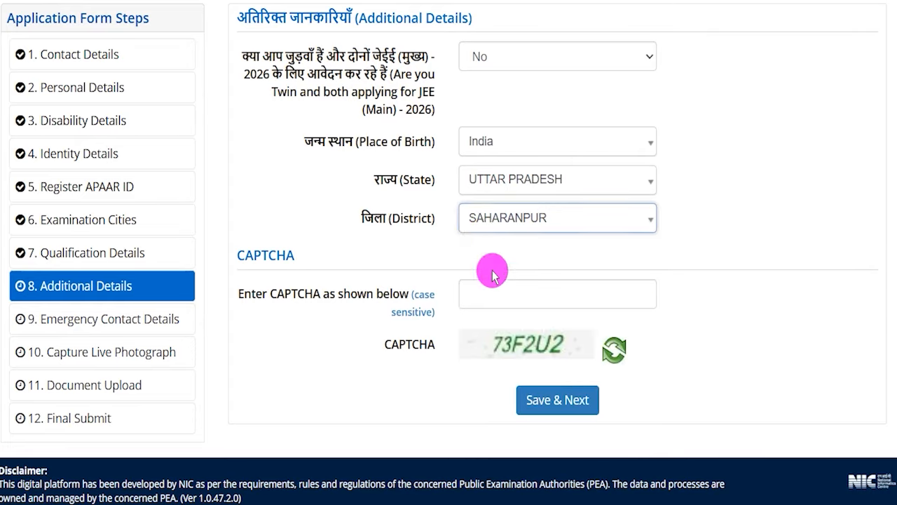
# Tick-mark the CAPTCHA and its entry field, point an arrow at Save & Next, and save the Additional Details.
pyautogui.hotkey('ctrl', '2')
pyautogui.moveTo(575, 341)
pyautogui.mouseDown()
pyautogui.moveTo(589, 319)
pyautogui.moveTo(582, 274)
pyautogui.mouseUp()
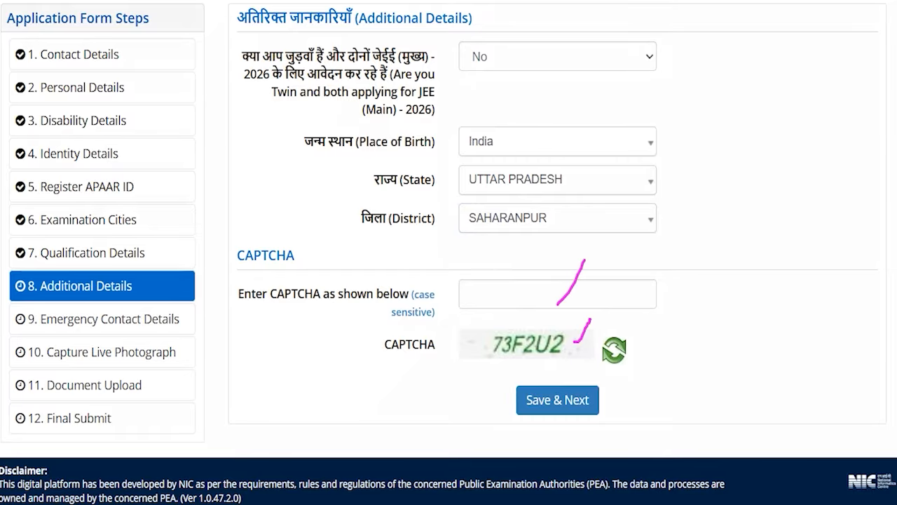
pyautogui.moveTo(766, 315); pyautogui.dragTo(609, 393)
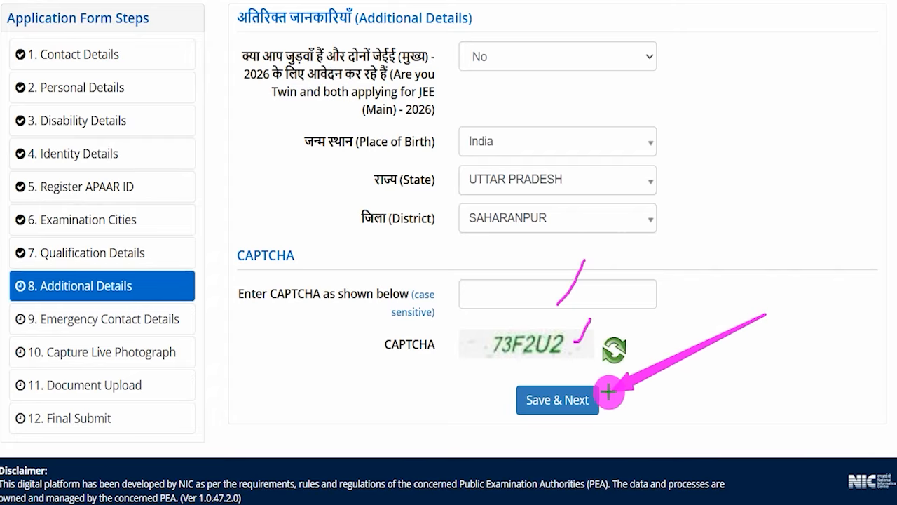
pyautogui.click(595, 396)
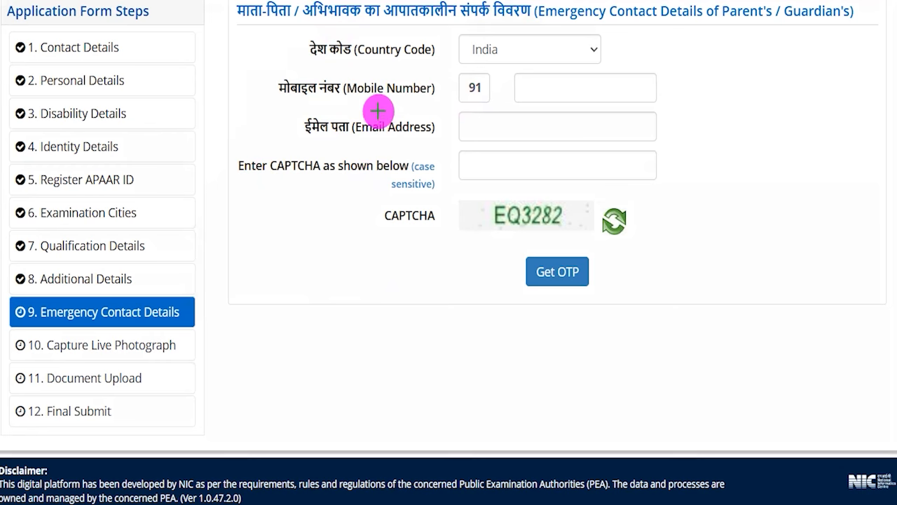
# Tick-mark the Emergency Contact Details form step and the heading about the parent's or guardian's contact details.
pyautogui.moveTo(672, 30); pyautogui.dragTo(694, 14)
pyautogui.moveTo(202, 304); pyautogui.dragTo(229, 266)
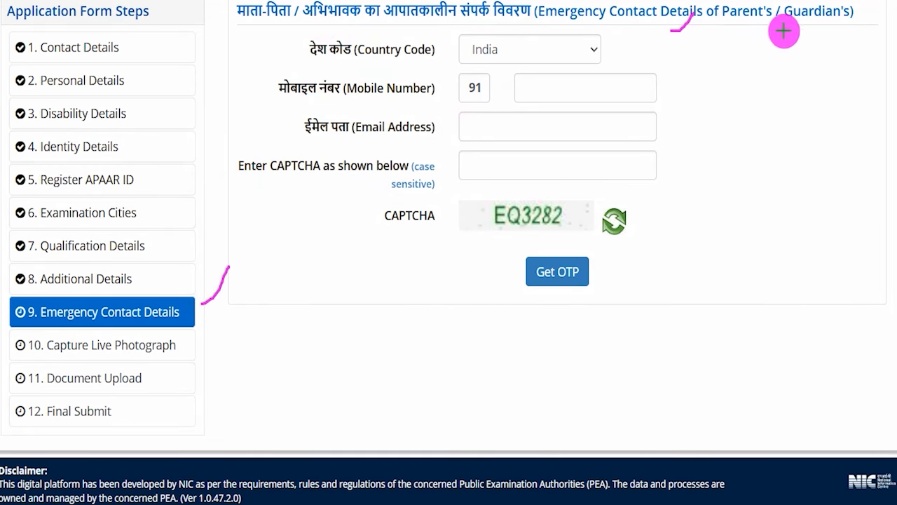
pyautogui.moveTo(793, 24); pyautogui.dragTo(812, 14)
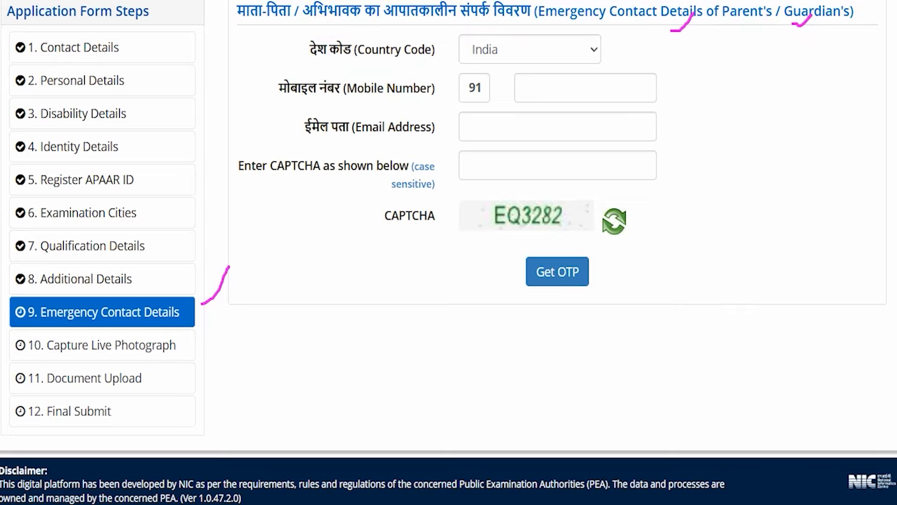
# Point out the Country Code and Mobile Number fields, tick-mark the Email Address and CAPTCHA fields, and draw an arrow to Get OTP.
pyautogui.click(526, 54)
pyautogui.click(526, 54)
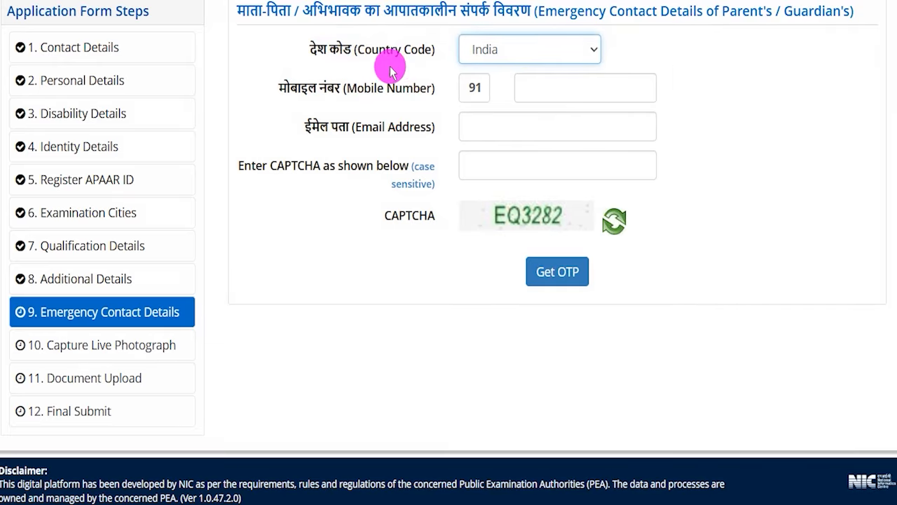
pyautogui.click(530, 86)
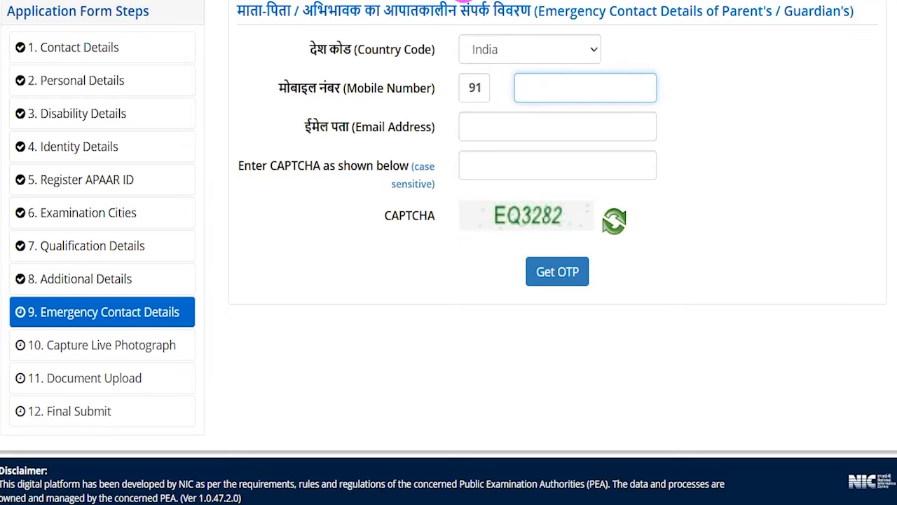
pyautogui.moveTo(535, 129); pyautogui.dragTo(568, 104)
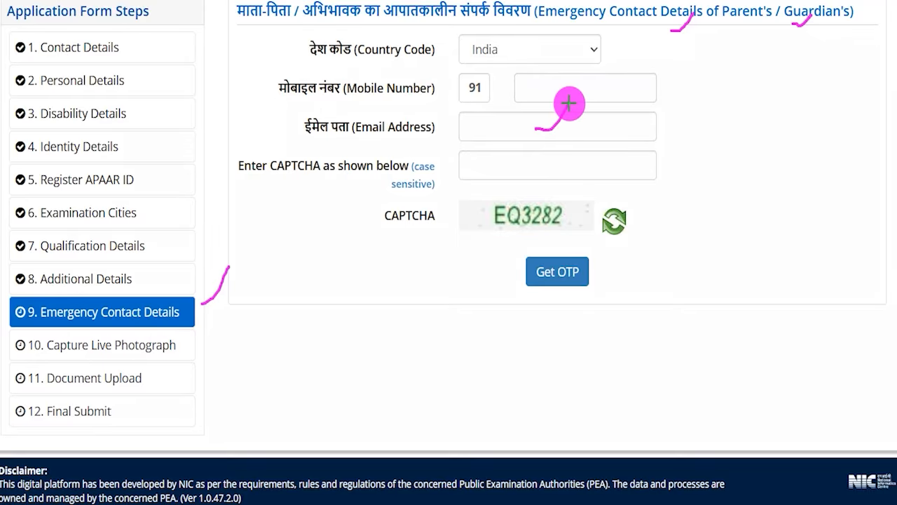
pyautogui.moveTo(571, 218)
pyautogui.mouseDown()
pyautogui.moveTo(589, 189)
pyautogui.moveTo(597, 137)
pyautogui.mouseUp()
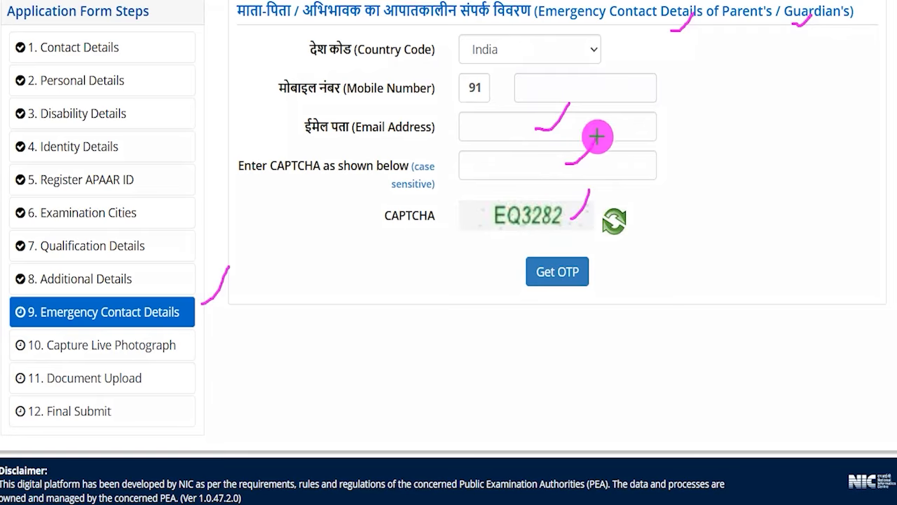
pyautogui.moveTo(815, 235)
pyautogui.mouseDown()
pyautogui.moveTo(736, 242)
pyautogui.moveTo(645, 271)
pyautogui.moveTo(612, 268)
pyautogui.mouseUp()
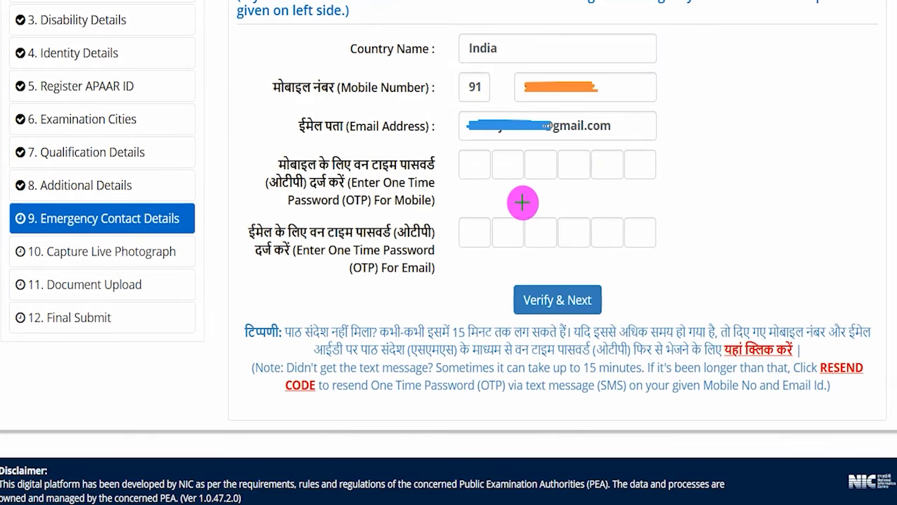
# Mark the mobile and email OTP boxes with short dashes and draw an arrow to Verify & Next.
pyautogui.moveTo(470, 164); pyautogui.dragTo(545, 167)
pyautogui.moveTo(569, 165); pyautogui.dragTo(653, 164)
pyautogui.moveTo(471, 232); pyautogui.dragTo(480, 232)
pyautogui.moveTo(499, 232); pyautogui.dragTo(589, 231)
pyautogui.moveTo(606, 229); pyautogui.dragTo(652, 228)
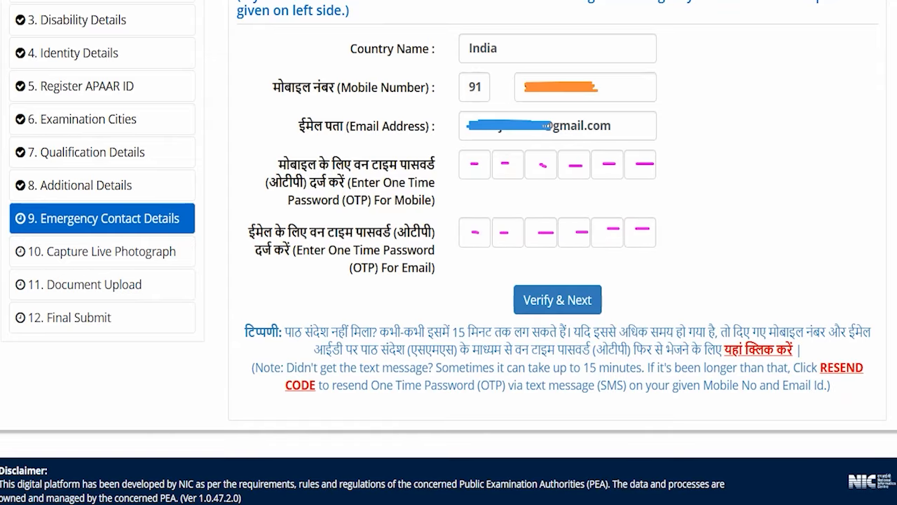
pyautogui.moveTo(792, 161); pyautogui.dragTo(624, 279)
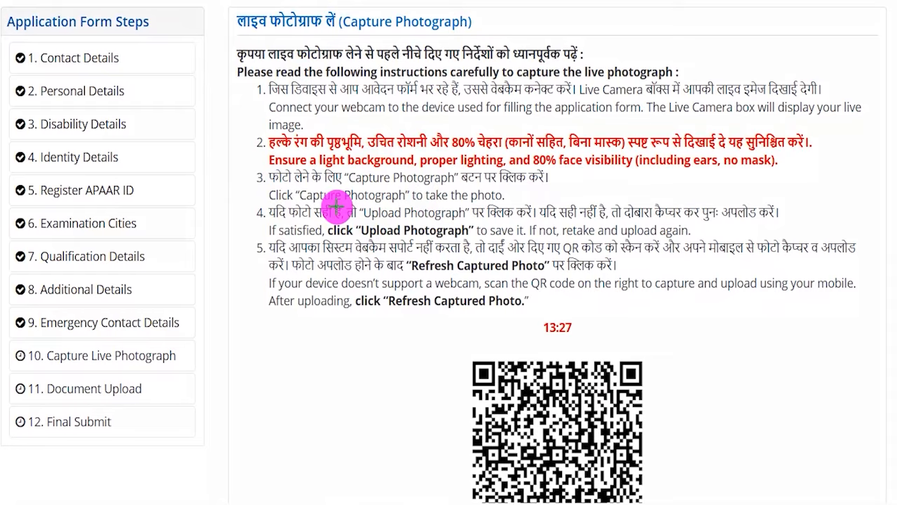
# Tick-mark the Capture Live Photograph form step and the QR code for capturing the photo by mobile.
pyautogui.moveTo(193, 360); pyautogui.dragTo(236, 323)
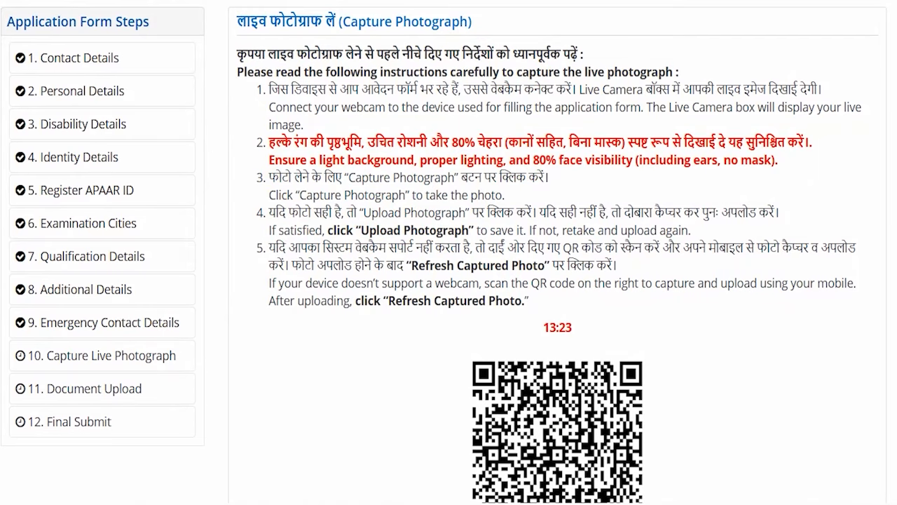
pyautogui.scroll(-3, 481, 224)
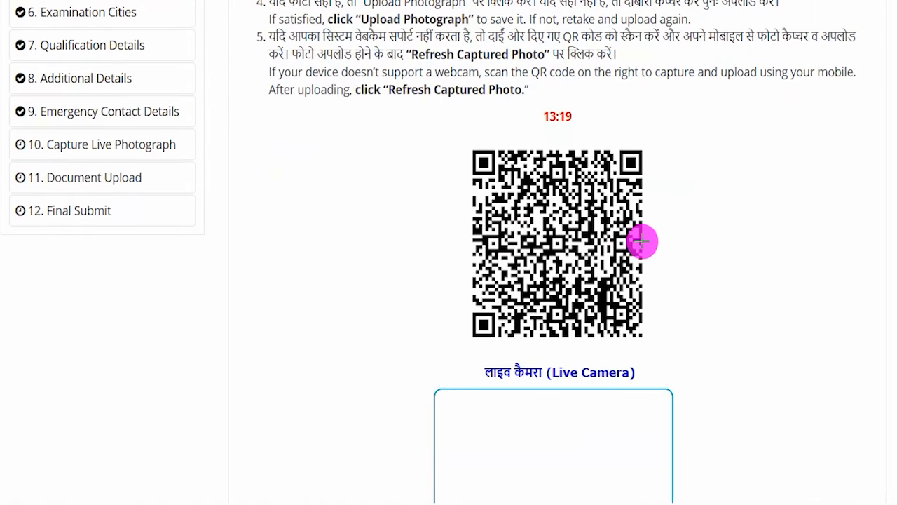
pyautogui.moveTo(651, 236); pyautogui.dragTo(693, 185)
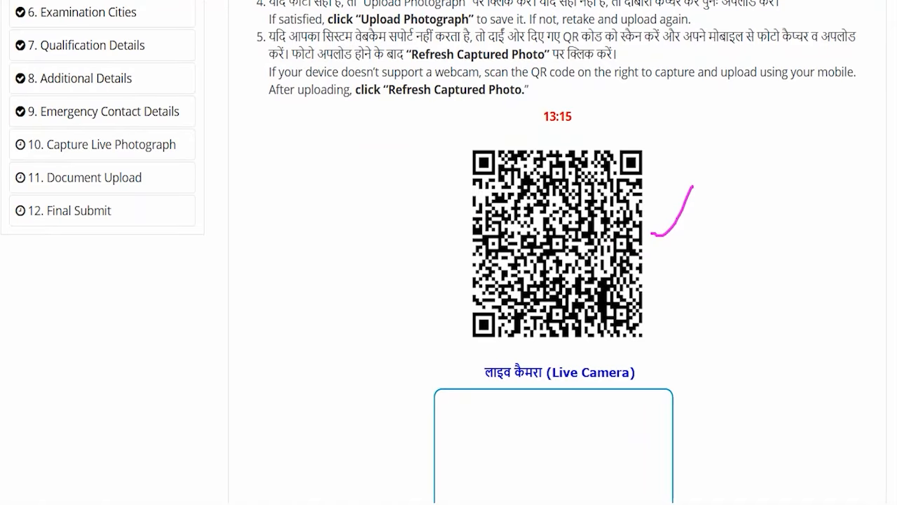
# Look over the Live Camera and Captured Picture areas and draw an arrow to Upload Photograph.
pyautogui.scroll(-2, 623, 372)
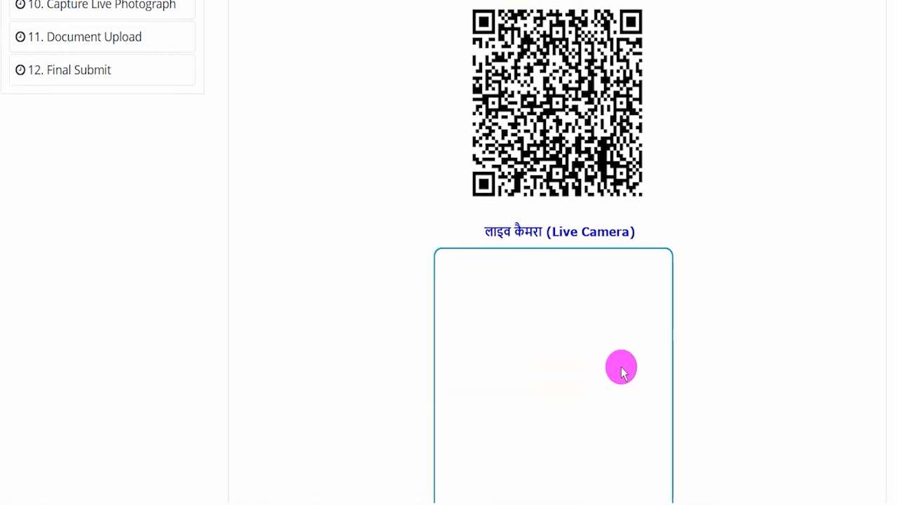
pyautogui.scroll(-1, 621, 366)
pyautogui.scroll(-1, 529, 346)
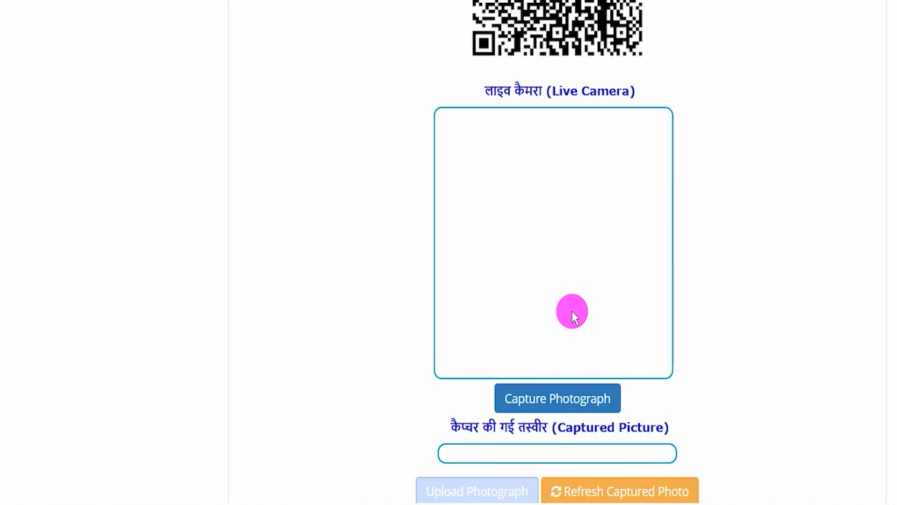
pyautogui.scroll(-1, 553, 339)
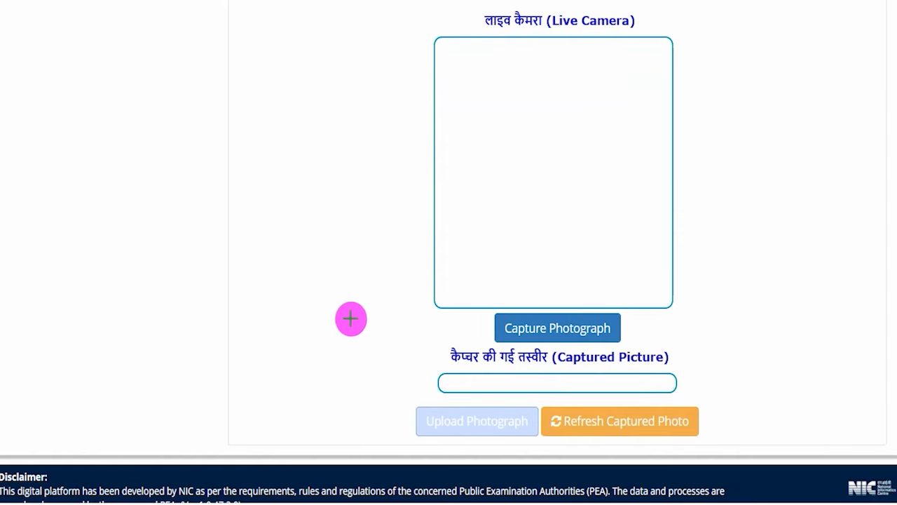
pyautogui.moveTo(325, 276); pyautogui.dragTo(412, 404)
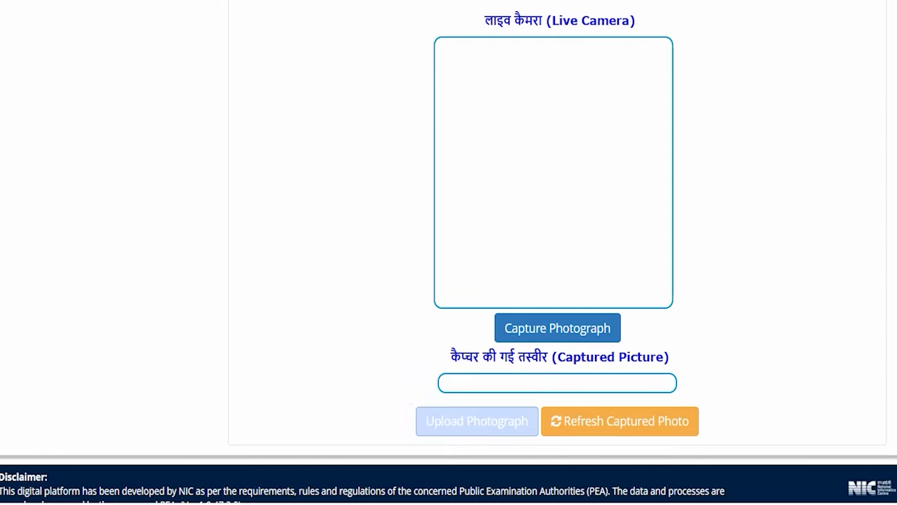
# Draw an arrow to Refresh Captured Photo and review the QR code and the written photo capture instructions.
pyautogui.scroll(5, 497, 202)
pyautogui.scroll(1, 498, 202)
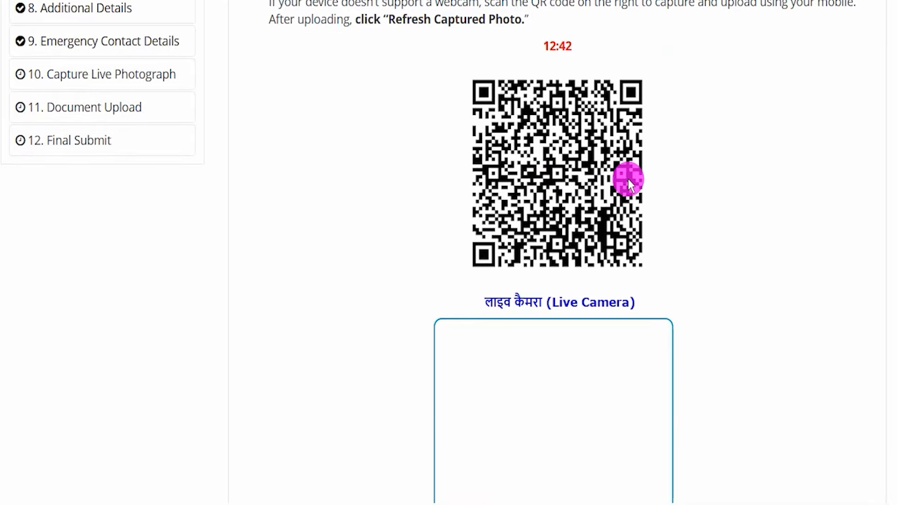
pyautogui.scroll(-4, 621, 234)
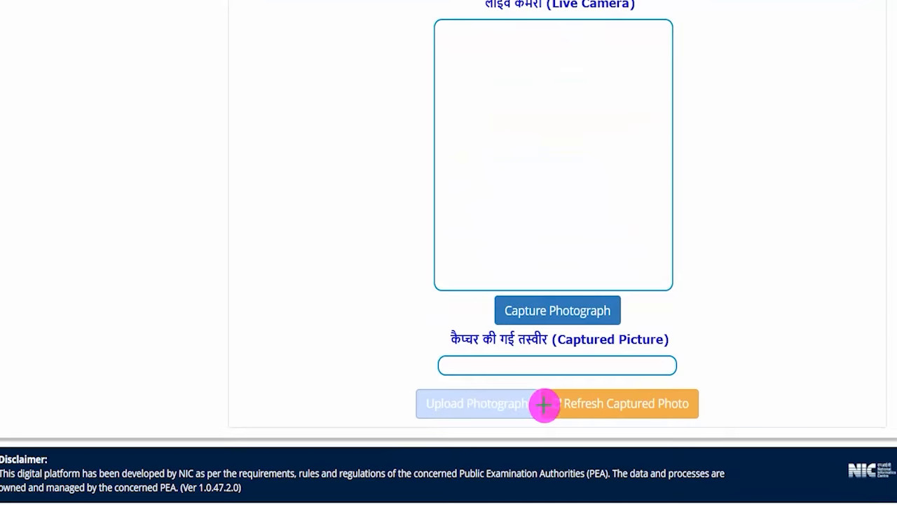
pyautogui.moveTo(803, 228); pyautogui.dragTo(704, 390)
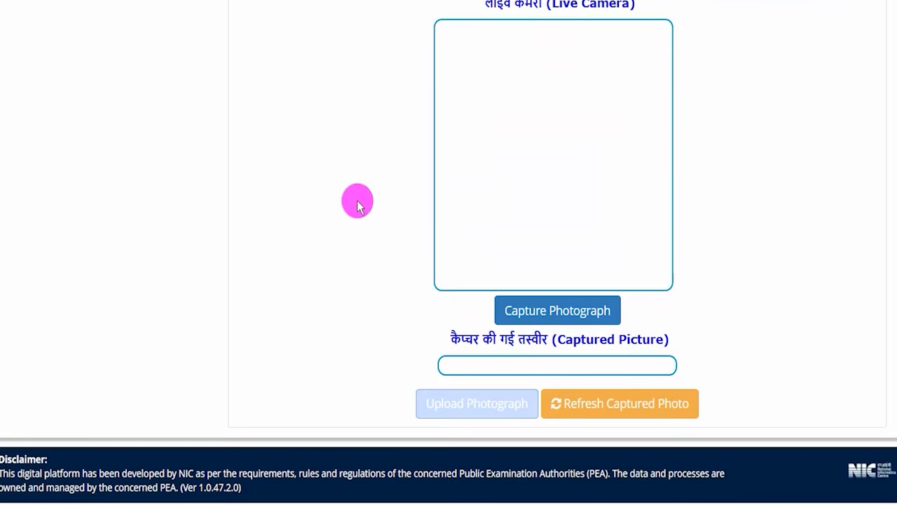
pyautogui.scroll(1, 414, 235)
pyautogui.scroll(3, 414, 235)
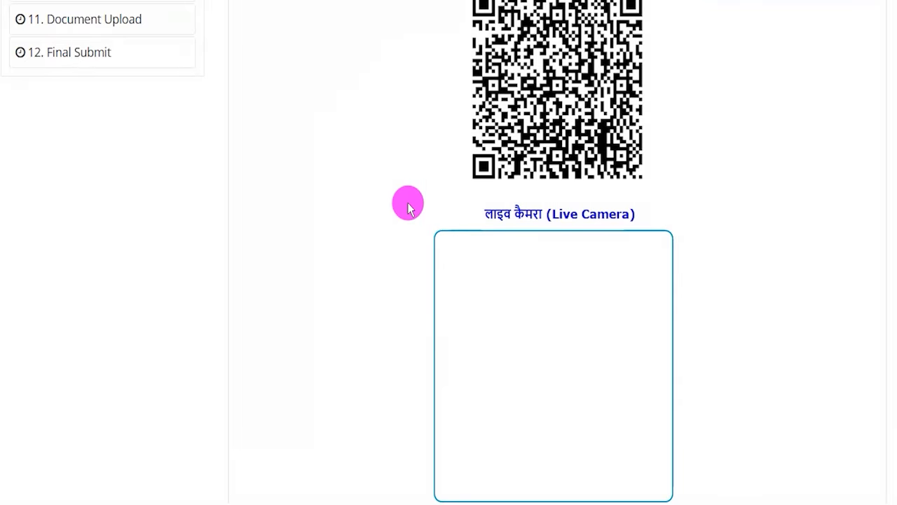
pyautogui.scroll(3, 409, 207)
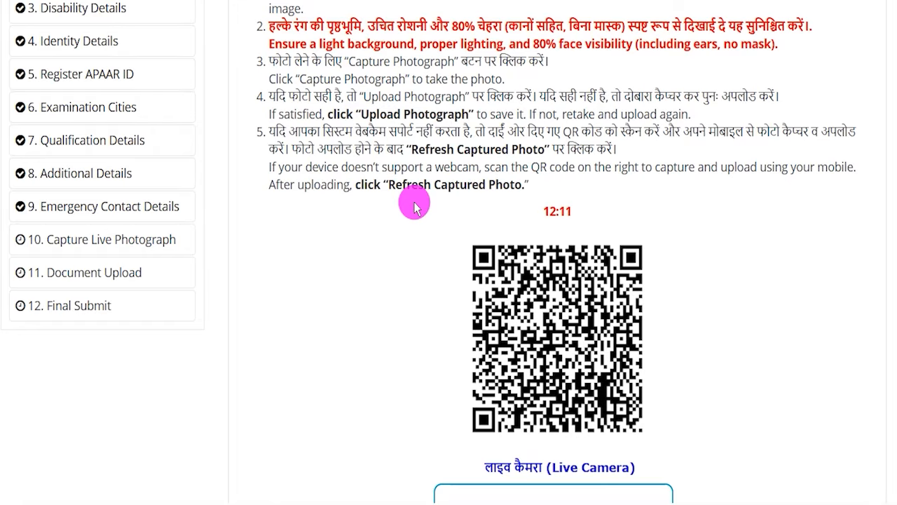
pyautogui.scroll(-1, 410, 215)
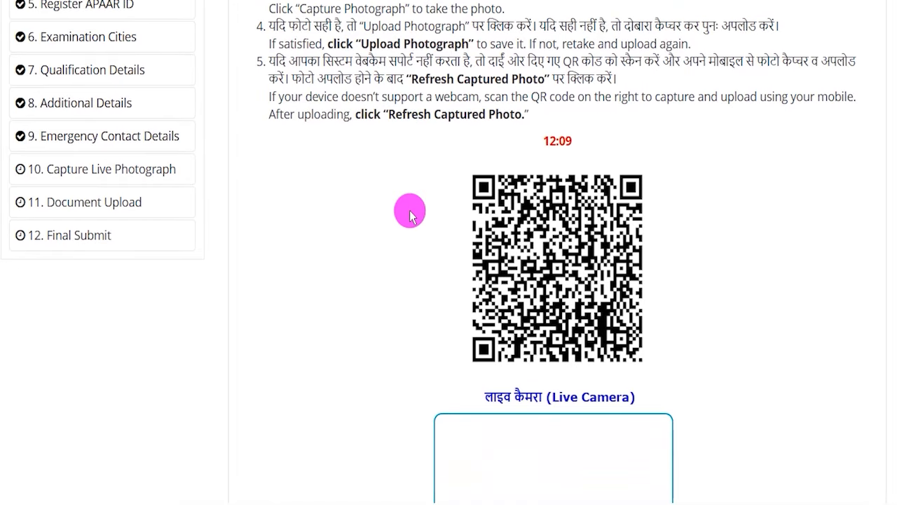
pyautogui.scroll(-1, 410, 216)
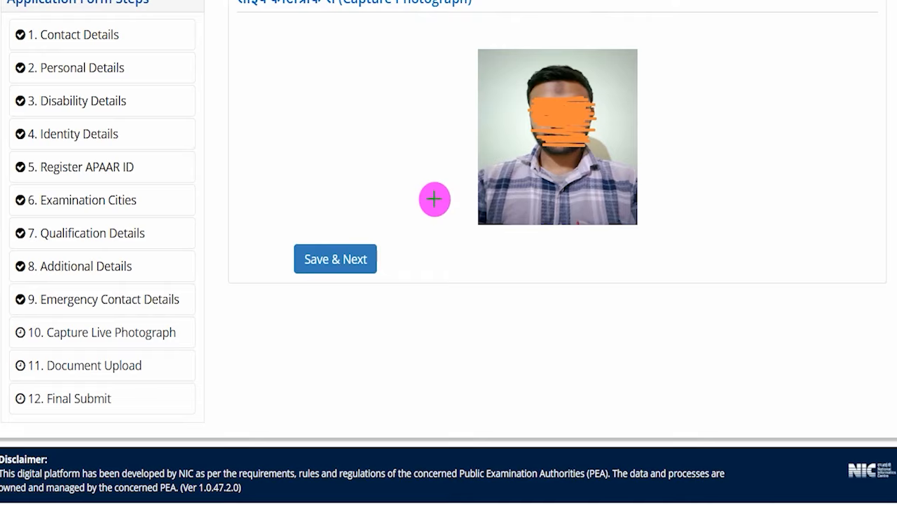
# Draw an arrow to Save & Next below the captured photograph and highlight the document names required on the Document Upload page.
pyautogui.moveTo(404, 90); pyautogui.dragTo(374, 232)
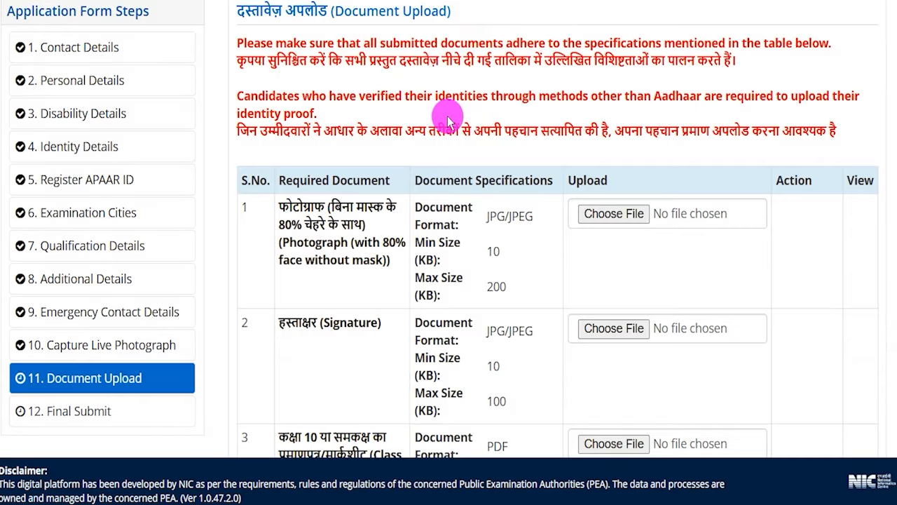
pyautogui.moveTo(343, 11); pyautogui.dragTo(422, 12)
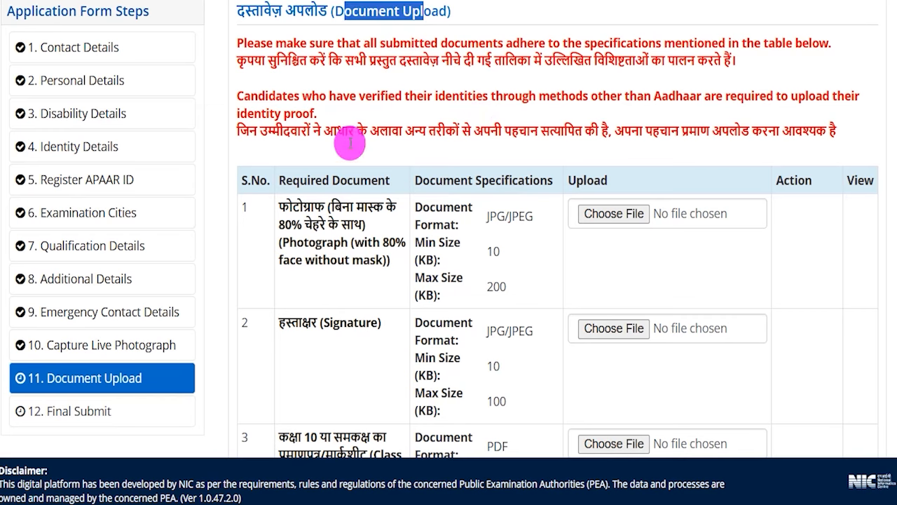
pyautogui.moveTo(437, 206); pyautogui.dragTo(456, 206)
pyautogui.moveTo(302, 323); pyautogui.dragTo(365, 337)
pyautogui.scroll(-4, 344, 323)
pyautogui.moveTo(310, 297); pyautogui.dragTo(368, 312)
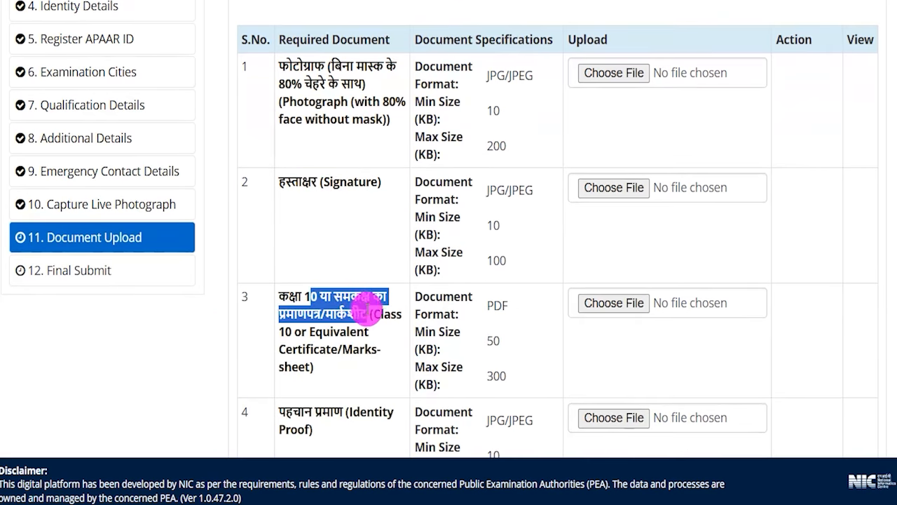
pyautogui.scroll(-1, 350, 329)
pyautogui.scroll(-1, 323, 349)
pyautogui.moveTo(303, 337); pyautogui.dragTo(379, 342)
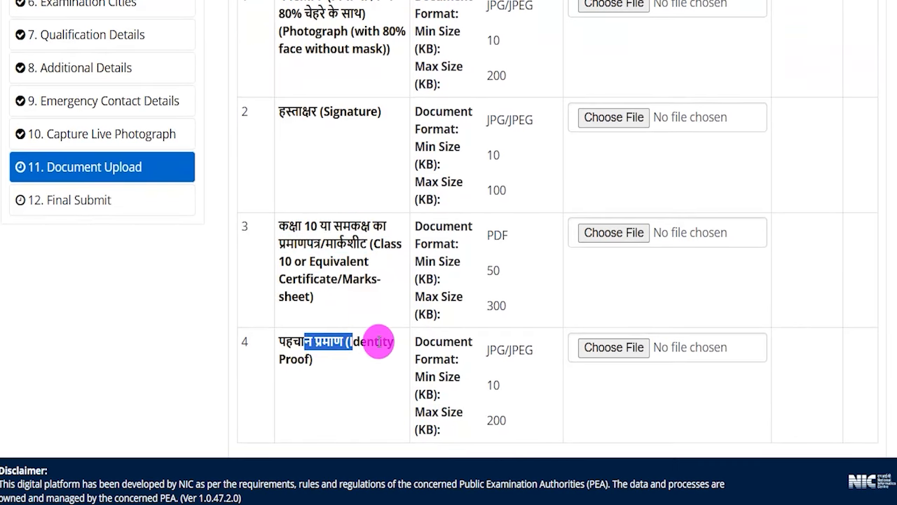
# Examine the photograph and signature rows for the 80% face requirement, accepted file formats and size limits.
pyautogui.scroll(2, 382, 330)
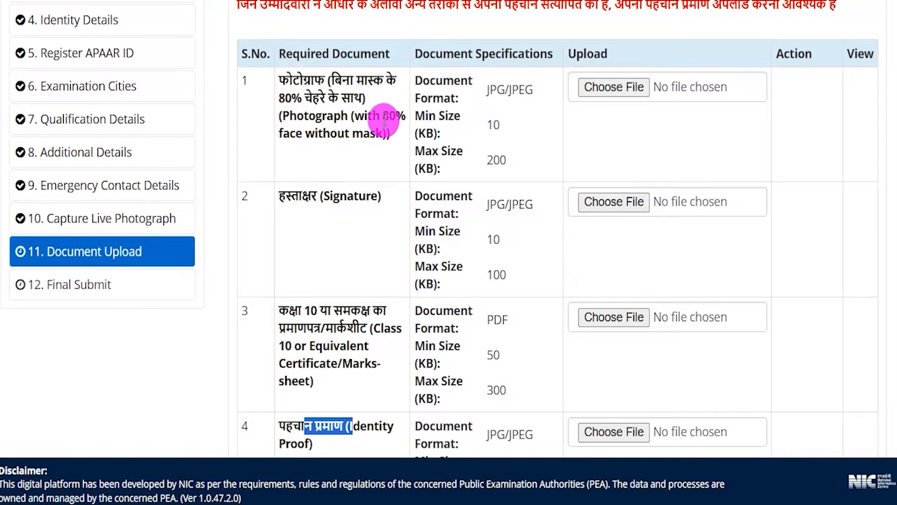
pyautogui.moveTo(289, 99); pyautogui.dragTo(329, 98)
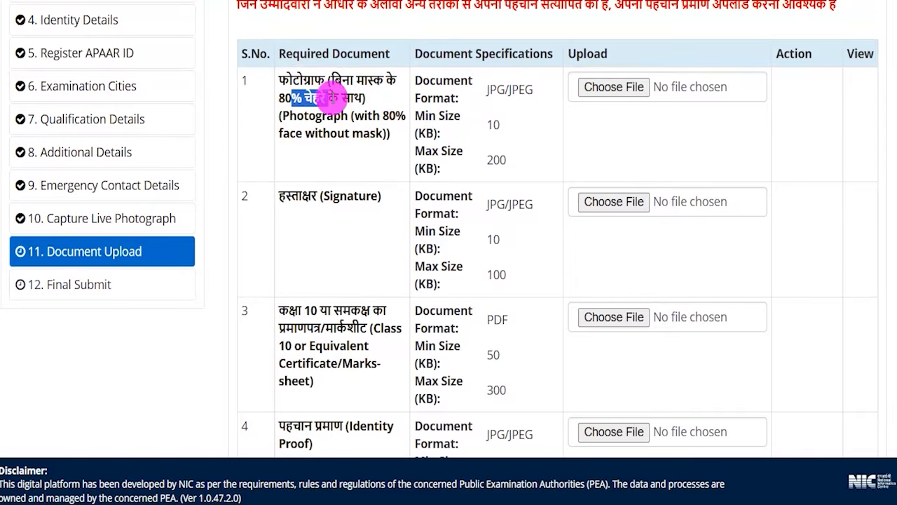
pyautogui.moveTo(490, 89); pyautogui.dragTo(532, 90)
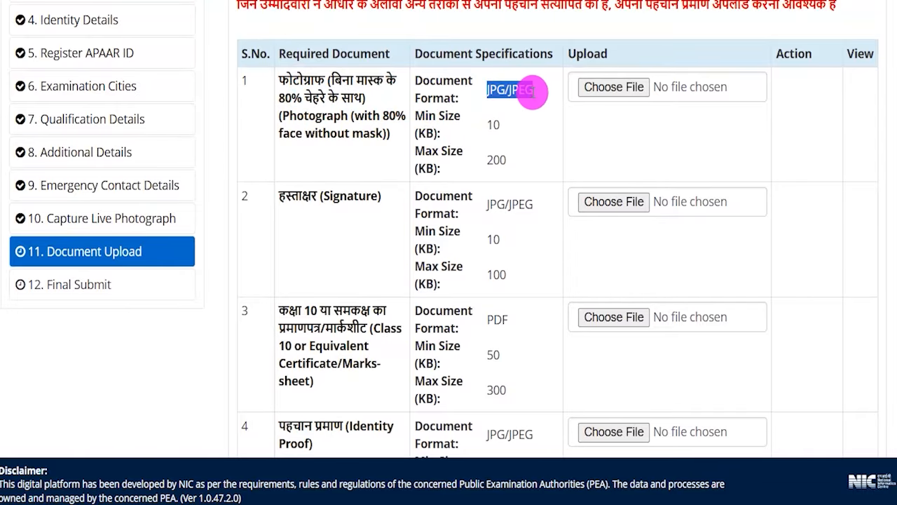
pyautogui.moveTo(488, 123); pyautogui.dragTo(497, 161)
pyautogui.moveTo(488, 206); pyautogui.dragTo(509, 254)
# Examine the accepted file formats and size limits for the Class 10 certificate and the identity proof.
pyautogui.scroll(-1, 505, 256)
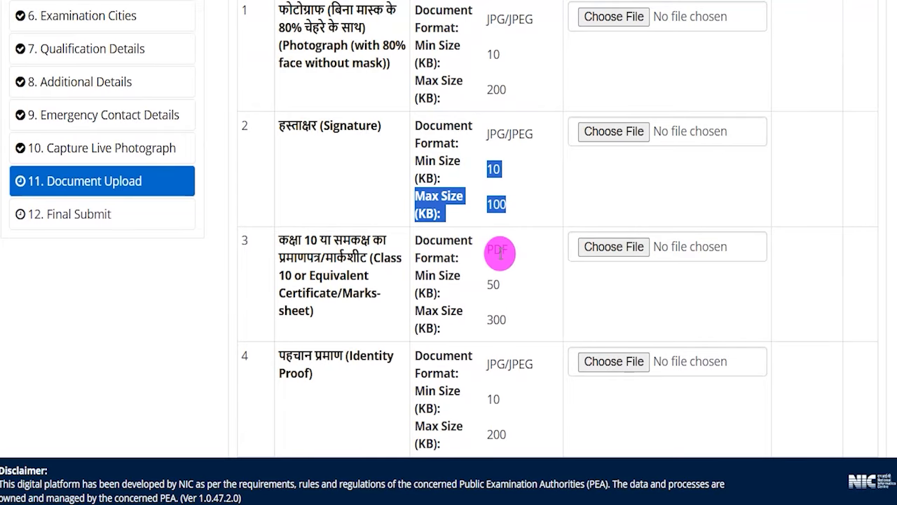
pyautogui.moveTo(497, 248); pyautogui.dragTo(501, 252)
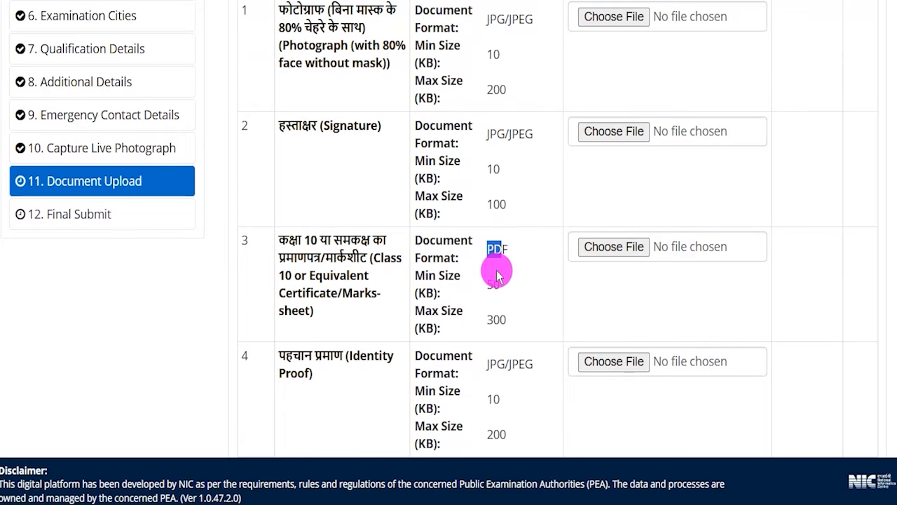
pyautogui.moveTo(487, 286); pyautogui.dragTo(507, 313)
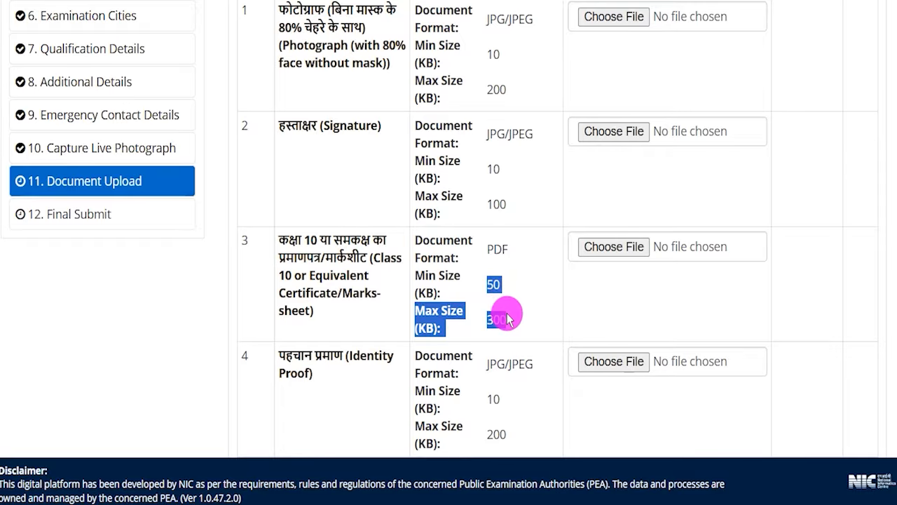
pyautogui.scroll(-1, 491, 341)
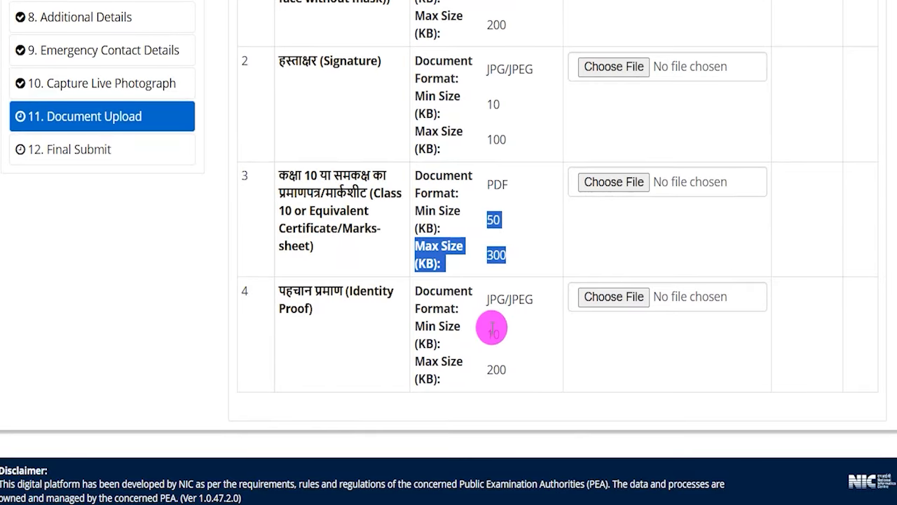
pyautogui.moveTo(488, 300); pyautogui.dragTo(529, 299)
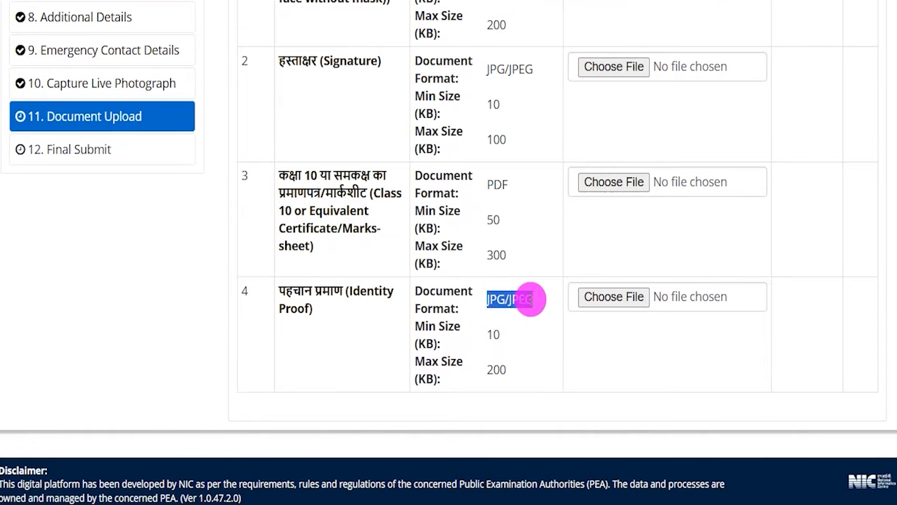
pyautogui.moveTo(489, 329); pyautogui.dragTo(511, 372)
pyautogui.click(498, 289)
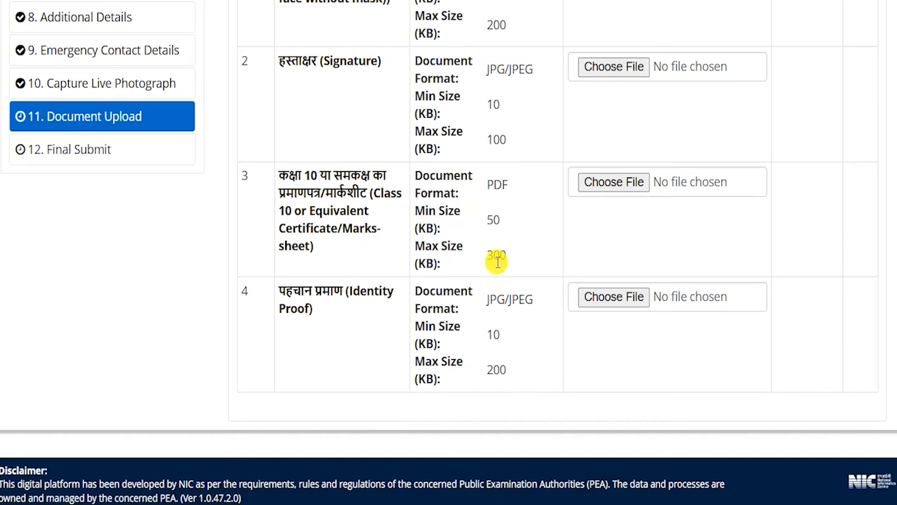
# Tick-mark the file choosers for the photograph, signature and Class 10 certificate, and clear the marks.
pyautogui.scroll(3, 497, 262)
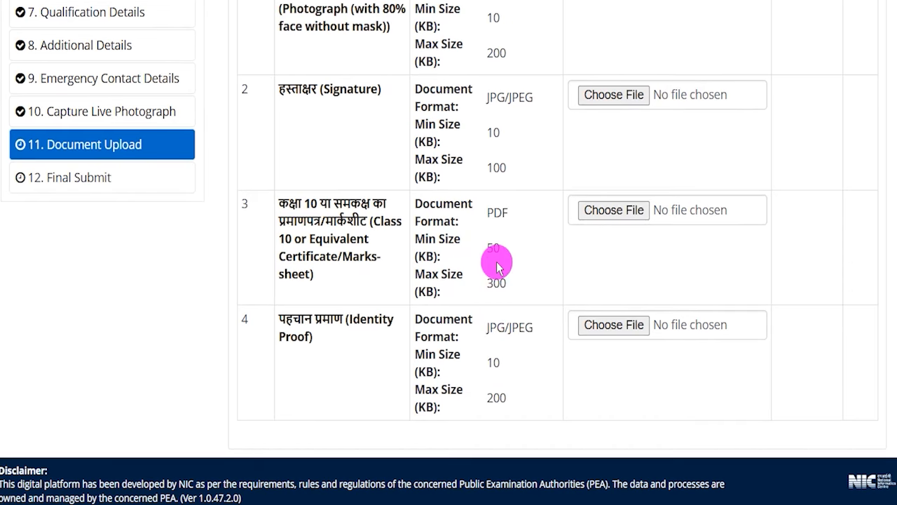
pyautogui.scroll(3, 496, 262)
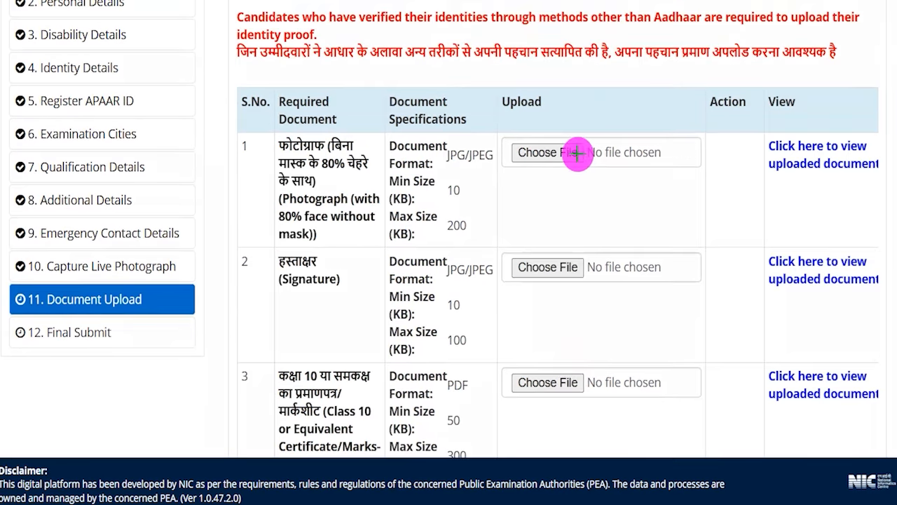
pyautogui.moveTo(576, 152); pyautogui.dragTo(597, 130)
pyautogui.moveTo(582, 271); pyautogui.dragTo(589, 256)
pyautogui.moveTo(582, 365); pyautogui.dragTo(607, 307)
pyautogui.press('Escape')
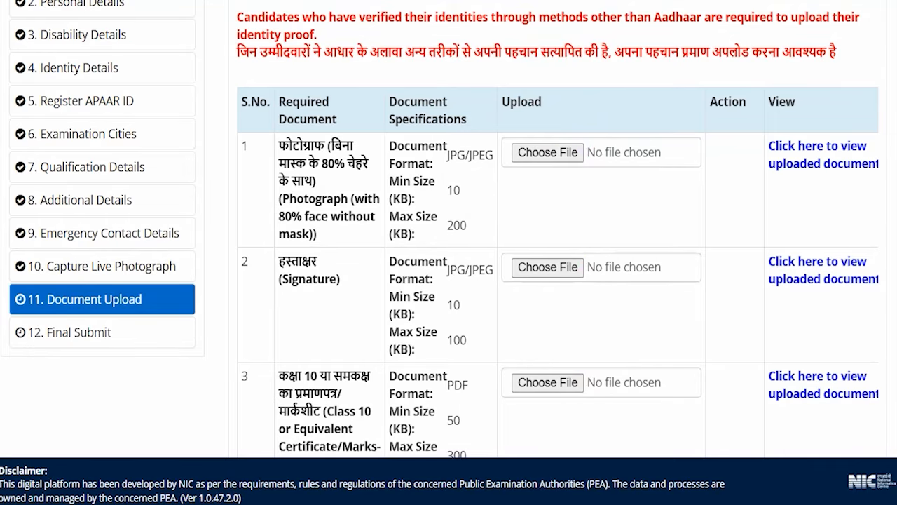
# Mark the upload action in the Identity Proof row and upload its selected JPG file.
pyautogui.scroll(-4, 636, 238)
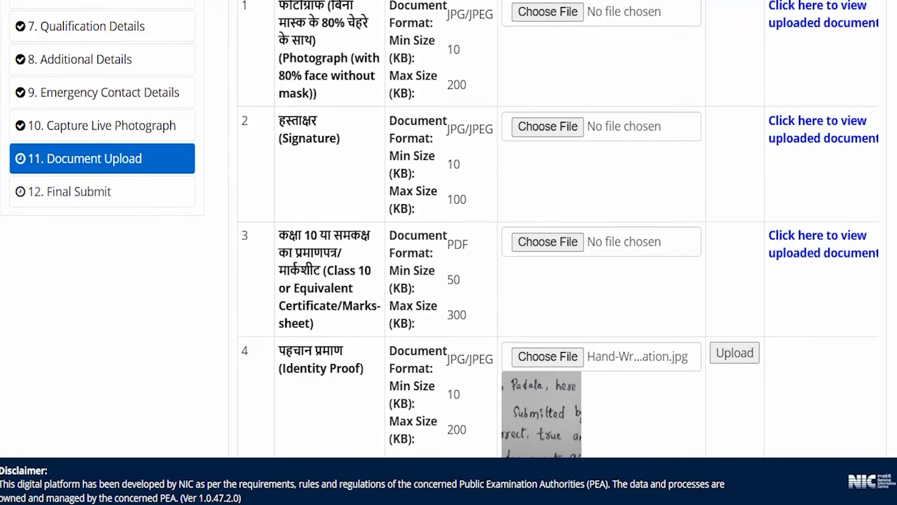
pyautogui.moveTo(757, 342); pyautogui.dragTo(762, 313)
pyautogui.scroll(-2, 537, 280)
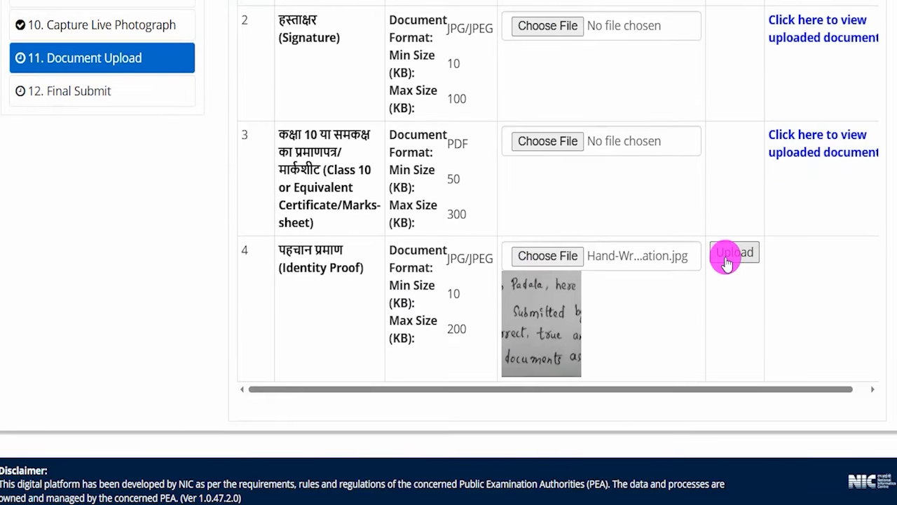
pyautogui.click(729, 251)
# Tick-mark the CAPTCHA and its entry box on the document upload page and draw an arrow to Save & Next.
pyautogui.moveTo(591, 339)
pyautogui.mouseDown()
pyautogui.moveTo(617, 320)
pyautogui.moveTo(614, 284)
pyautogui.moveTo(625, 261)
pyautogui.mouseUp()
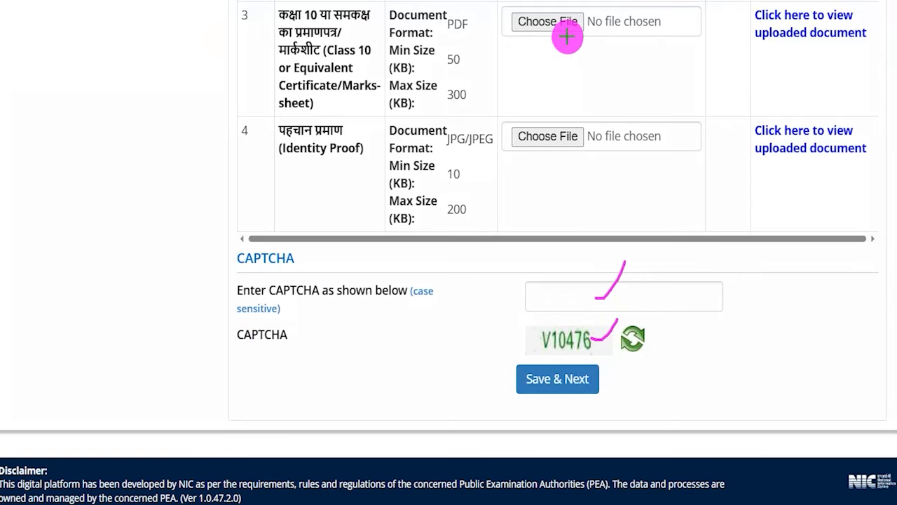
pyautogui.moveTo(815, 363); pyautogui.dragTo(624, 381)
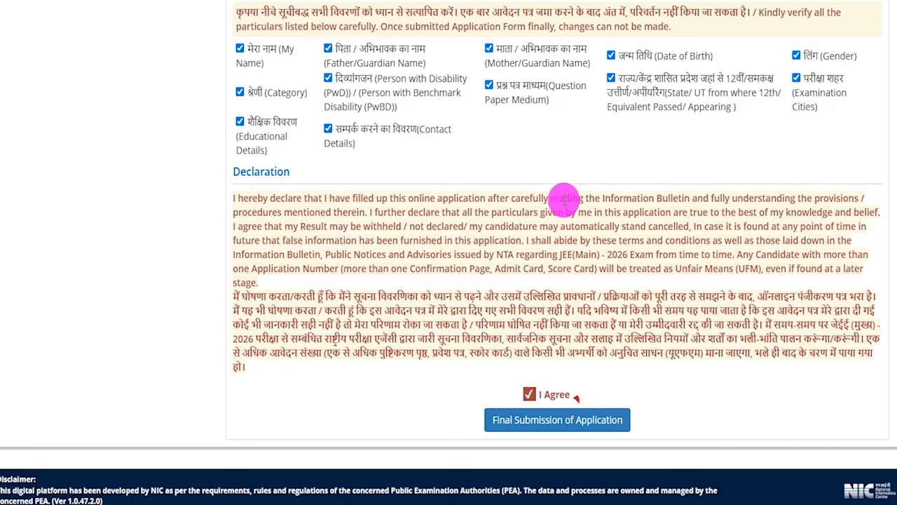
# Tick-mark the name, parent, birth date, gender and I Agree checkboxes, and draw an arrow to Final Submission of Application.
pyautogui.moveTo(249, 47); pyautogui.dragTo(267, 29)
pyautogui.moveTo(355, 47)
pyautogui.mouseDown()
pyautogui.moveTo(375, 43)
pyautogui.moveTo(382, 30)
pyautogui.mouseUp()
pyautogui.moveTo(491, 50); pyautogui.dragTo(515, 38)
pyautogui.moveTo(638, 56); pyautogui.dragTo(677, 32)
pyautogui.moveTo(794, 58); pyautogui.dragTo(819, 42)
pyautogui.moveTo(535, 387); pyautogui.dragTo(557, 338)
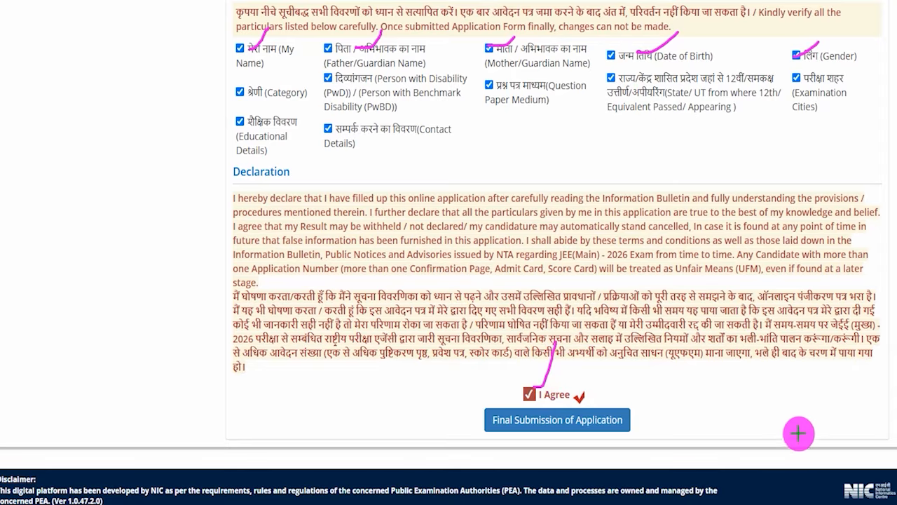
pyautogui.moveTo(868, 411)
pyautogui.mouseDown()
pyautogui.moveTo(785, 425)
pyautogui.moveTo(668, 426)
pyautogui.mouseUp()
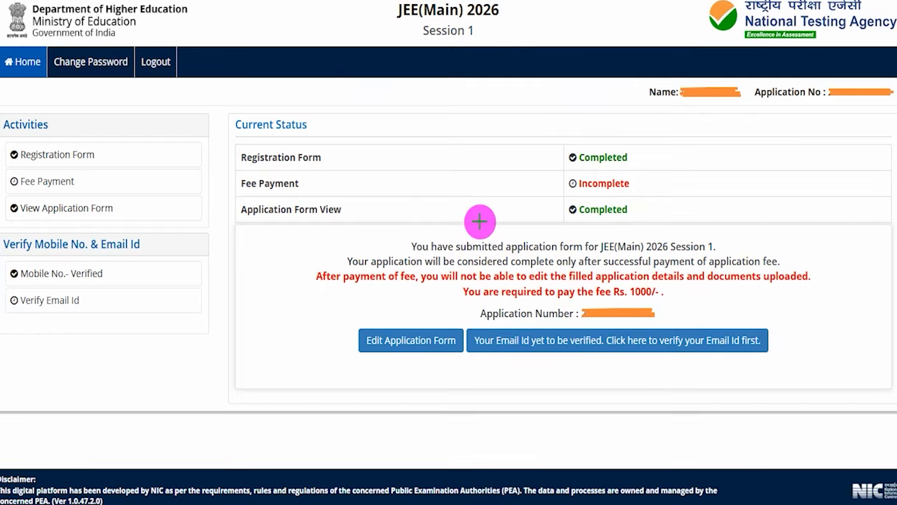
# Tick-mark the application submitted message and the fee line, and circle the Rs. 1000/- fee.
pyautogui.moveTo(718, 248); pyautogui.dragTo(751, 208)
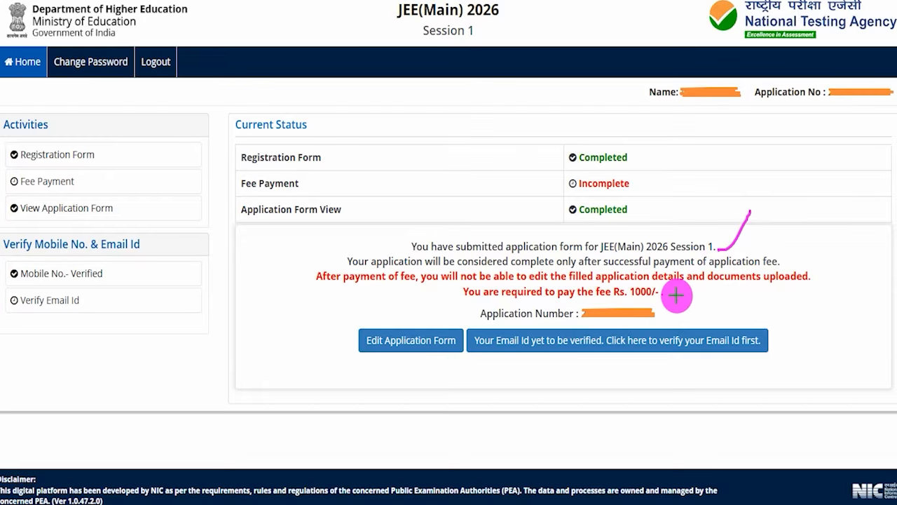
pyautogui.moveTo(677, 294); pyautogui.dragTo(706, 265)
pyautogui.moveTo(627, 276)
pyautogui.mouseDown()
pyautogui.moveTo(610, 282)
pyautogui.moveTo(622, 303)
pyautogui.moveTo(667, 296)
pyautogui.moveTo(626, 276)
pyautogui.mouseUp()
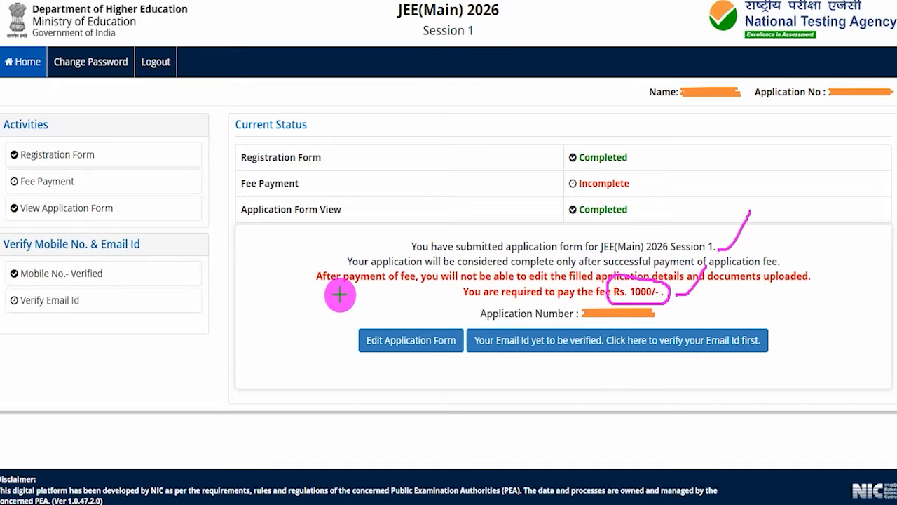
# Draw arrows to Edit Application Form and to the option for verifying the email id first.
pyautogui.moveTo(265, 294); pyautogui.dragTo(349, 334)
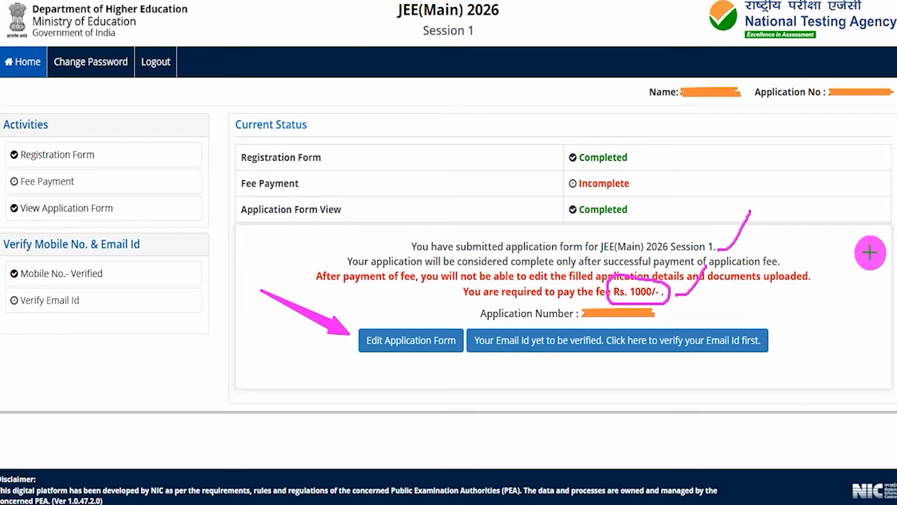
pyautogui.moveTo(894, 214)
pyautogui.mouseDown()
pyautogui.moveTo(832, 270)
pyautogui.moveTo(750, 313)
pyautogui.moveTo(745, 327)
pyautogui.mouseUp()
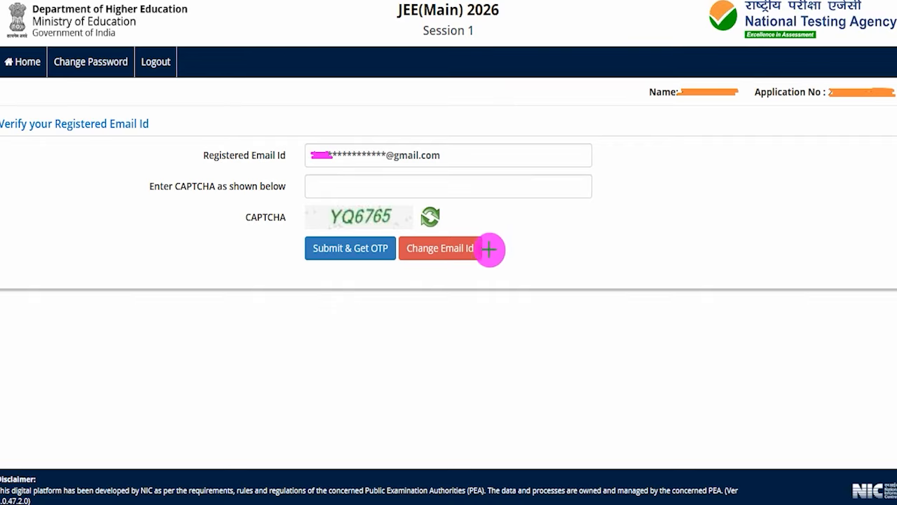
# Tick-mark Change Email Id, the CAPTCHA and its entry box, and draw an arrow to Submit & Get OTP.
pyautogui.moveTo(489, 249); pyautogui.dragTo(512, 228)
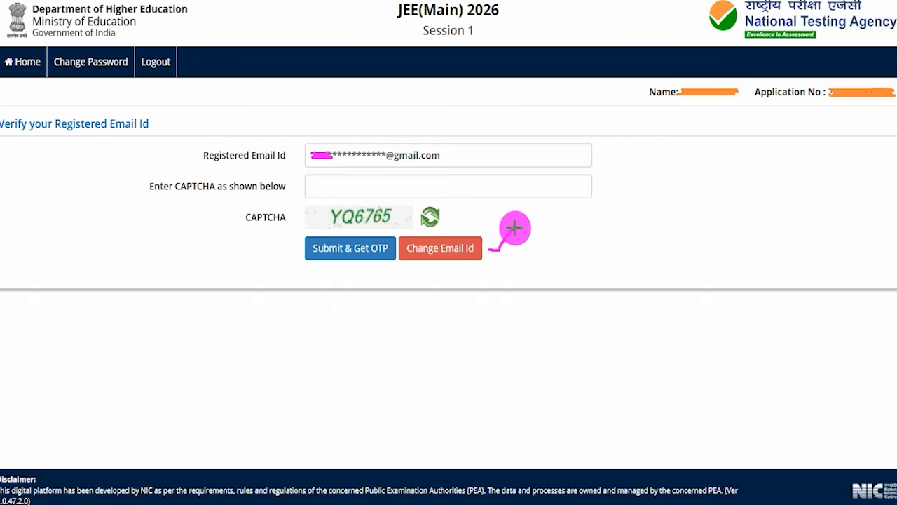
pyautogui.moveTo(390, 219)
pyautogui.mouseDown()
pyautogui.moveTo(410, 202)
pyautogui.moveTo(391, 162)
pyautogui.mouseUp()
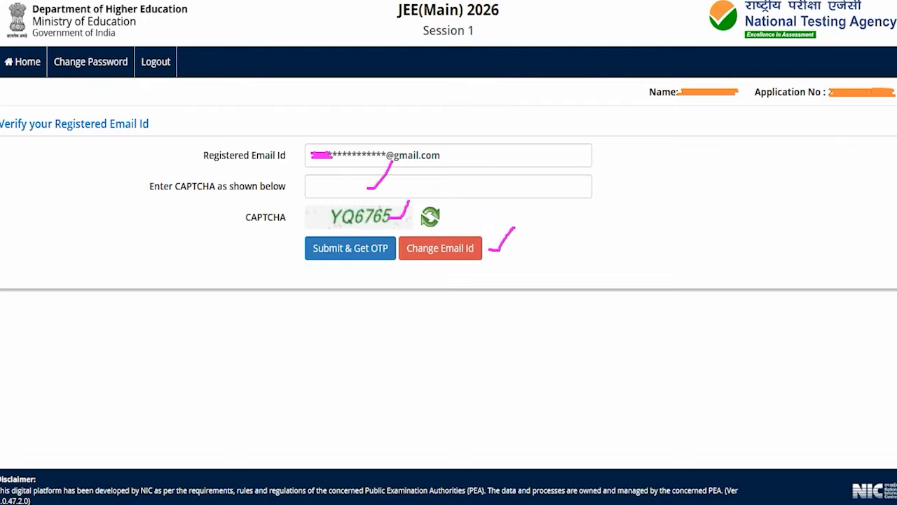
pyautogui.moveTo(134, 251); pyautogui.dragTo(296, 250)
pyautogui.click(323, 249)
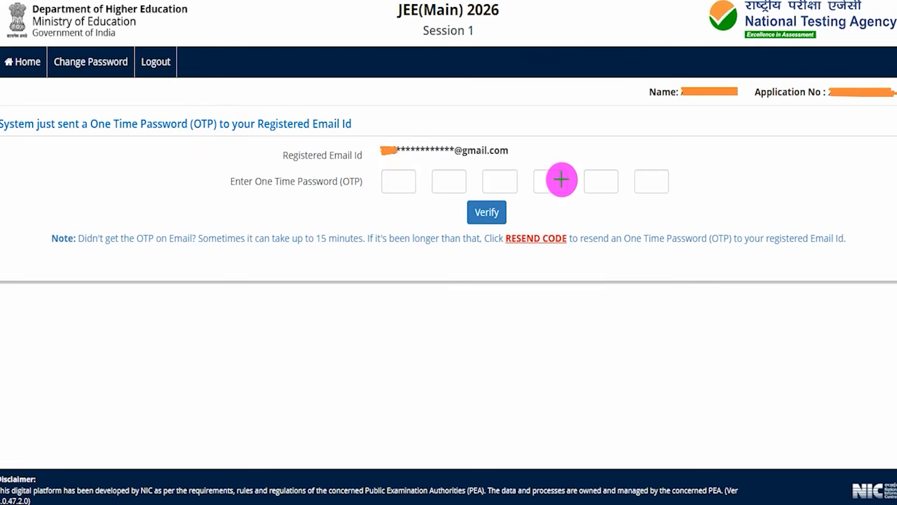
# Mark the six email OTP boxes with short dashes and draw an arrow to Verify.
pyautogui.moveTo(392, 182); pyautogui.dragTo(462, 181)
pyautogui.moveTo(497, 182); pyautogui.dragTo(660, 183)
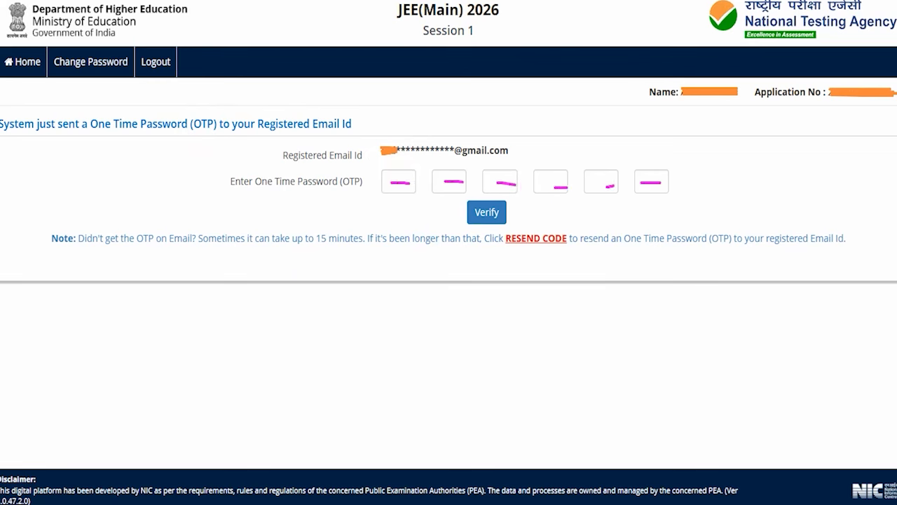
pyautogui.moveTo(739, 206); pyautogui.dragTo(515, 211)
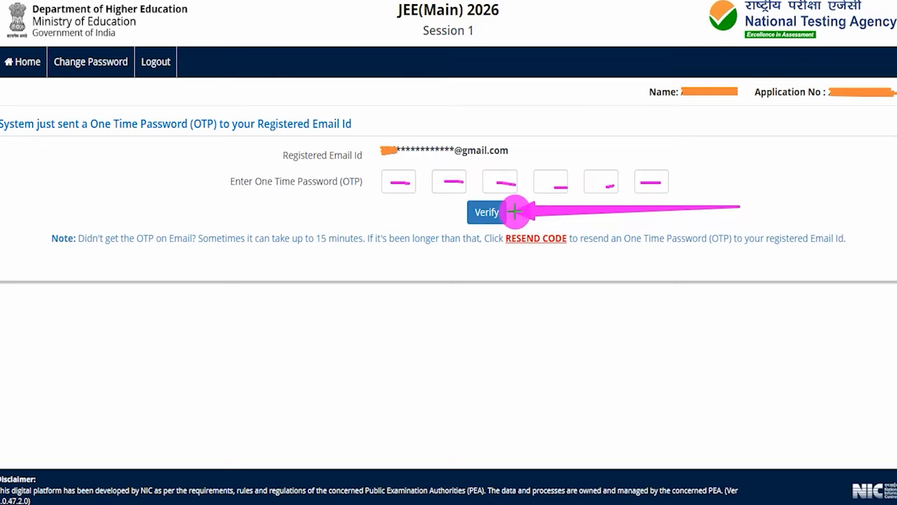
pyautogui.moveTo(533, 224)
pyautogui.mouseDown()
pyautogui.moveTo(494, 242)
pyautogui.moveTo(569, 265)
pyautogui.moveTo(571, 227)
pyautogui.moveTo(537, 224)
pyautogui.mouseUp()
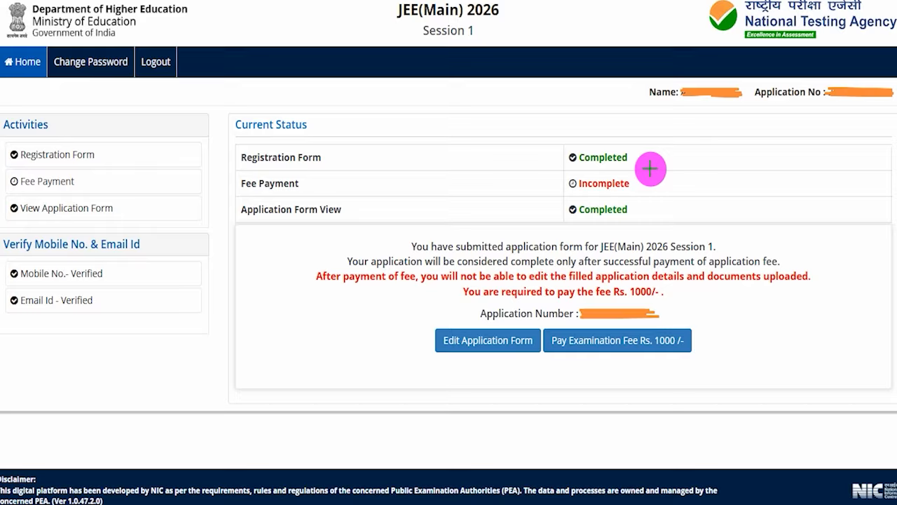
# Tick-mark and circle the Rs. 1000/- fee on the status page and draw an arrow to Pay Examination Fee.
pyautogui.moveTo(673, 294); pyautogui.dragTo(704, 260)
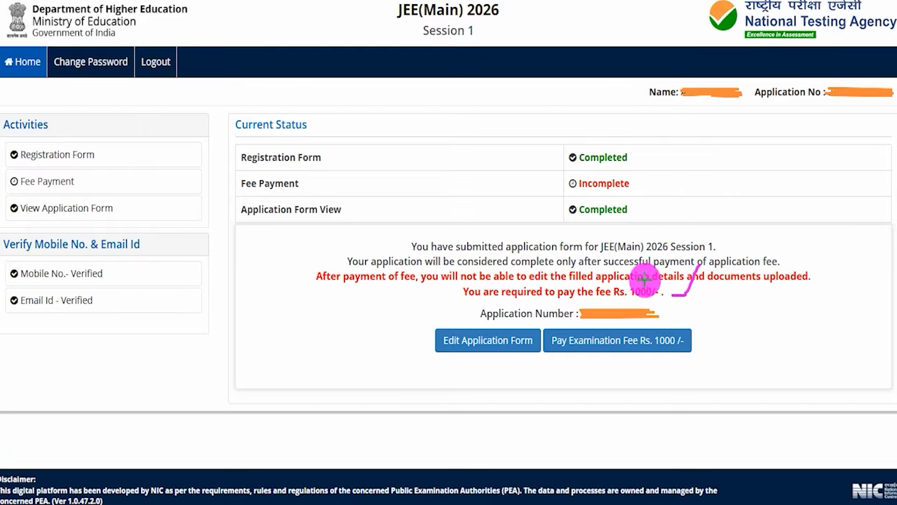
pyautogui.moveTo(636, 267)
pyautogui.mouseDown()
pyautogui.moveTo(624, 264)
pyautogui.moveTo(609, 290)
pyautogui.moveTo(622, 306)
pyautogui.moveTo(661, 273)
pyautogui.moveTo(635, 264)
pyautogui.mouseUp()
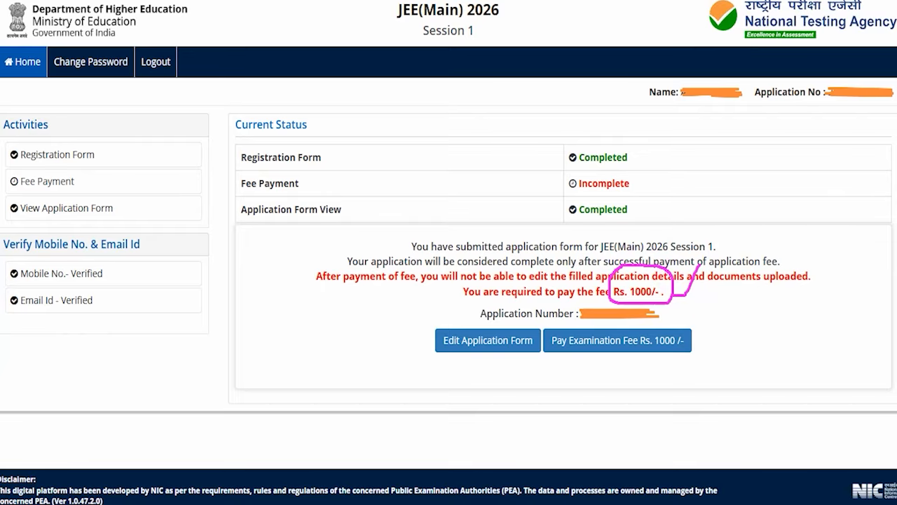
pyautogui.moveTo(869, 267); pyautogui.dragTo(732, 319)
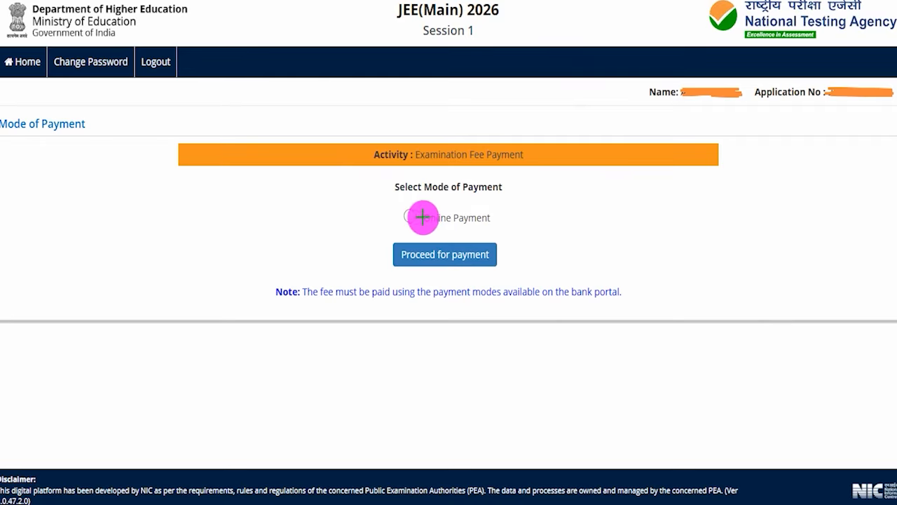
# Tick-mark Online Payment and the four payment providers, drawing an arrow to Proceed for payment on each page.
pyautogui.moveTo(413, 215); pyautogui.dragTo(437, 188)
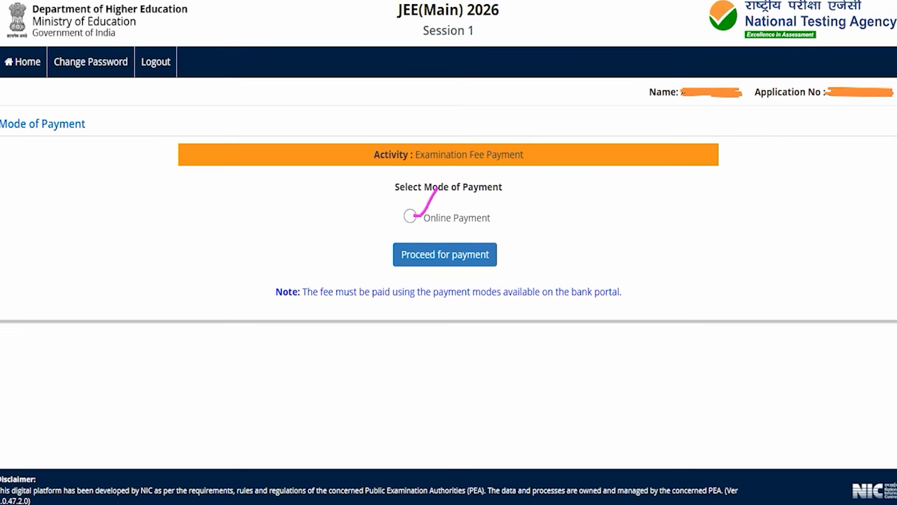
pyautogui.moveTo(697, 248); pyautogui.dragTo(600, 245)
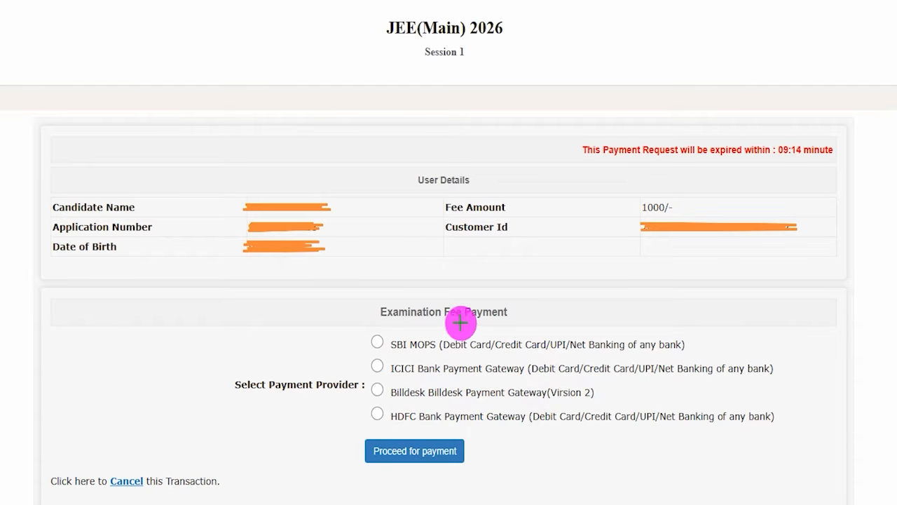
pyautogui.moveTo(443, 315)
pyautogui.mouseDown()
pyautogui.moveTo(426, 334)
pyautogui.moveTo(427, 393)
pyautogui.mouseUp()
pyautogui.moveTo(443, 423); pyautogui.dragTo(457, 407)
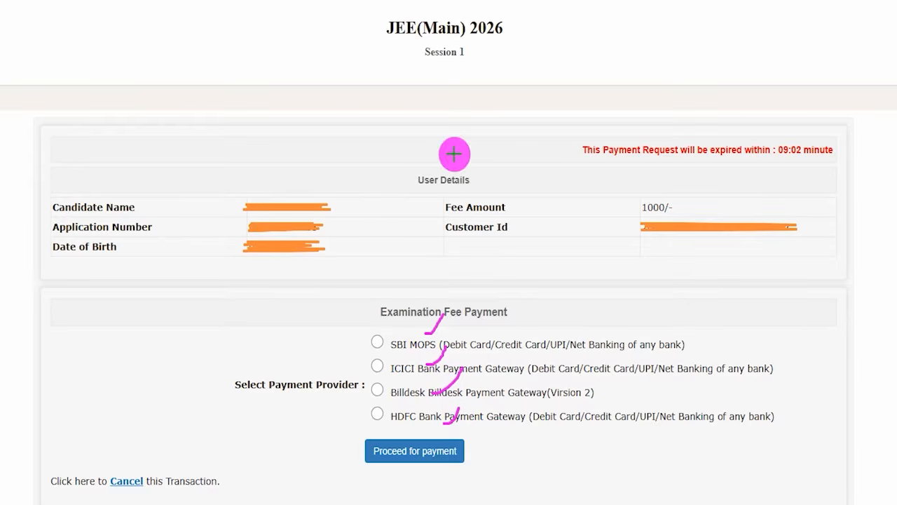
pyautogui.moveTo(700, 439); pyautogui.dragTo(491, 441)
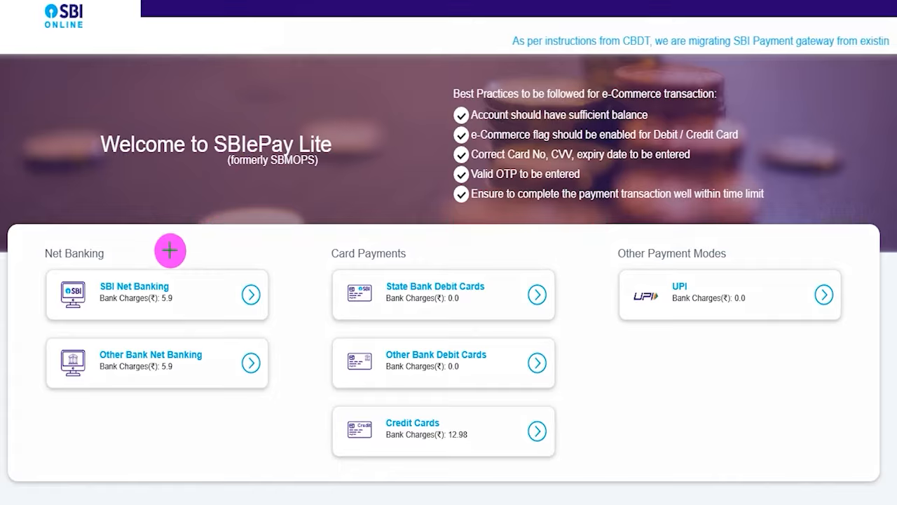
# Tick-mark Net Banking, Card Payments, Other Payment Modes and UPI on the SBIePay Lite page, and circle the UPI option's arrow.
pyautogui.moveTo(130, 252); pyautogui.dragTo(168, 226)
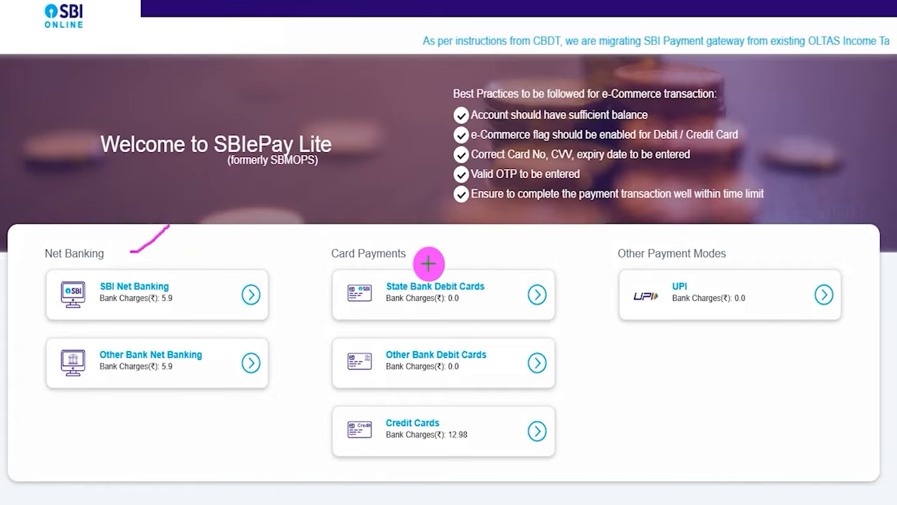
pyautogui.moveTo(423, 261); pyautogui.dragTo(456, 227)
pyautogui.moveTo(741, 248); pyautogui.dragTo(787, 212)
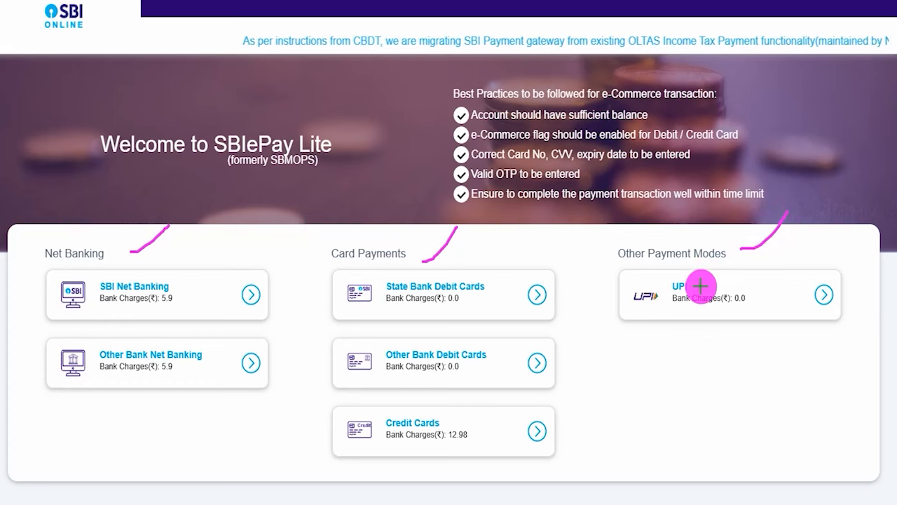
pyautogui.moveTo(701, 285); pyautogui.dragTo(720, 255)
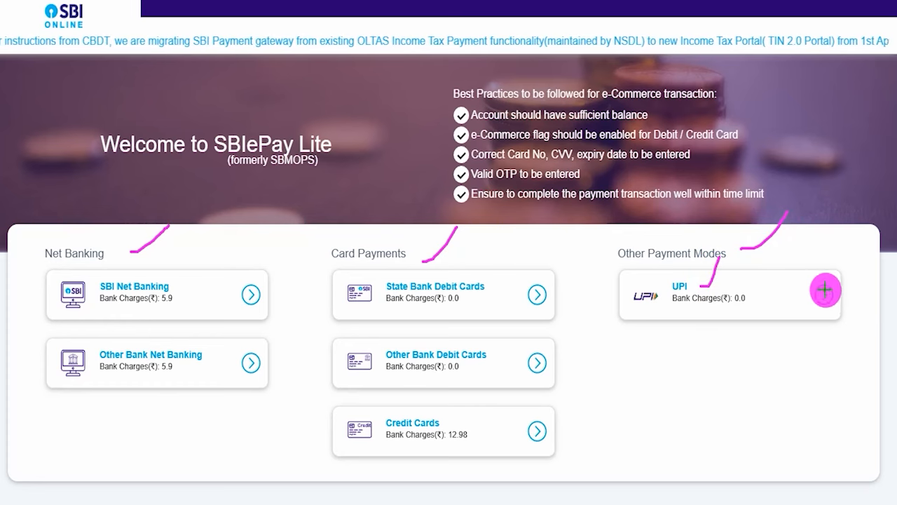
pyautogui.moveTo(815, 273)
pyautogui.mouseDown()
pyautogui.moveTo(857, 301)
pyautogui.moveTo(804, 271)
pyautogui.mouseUp()
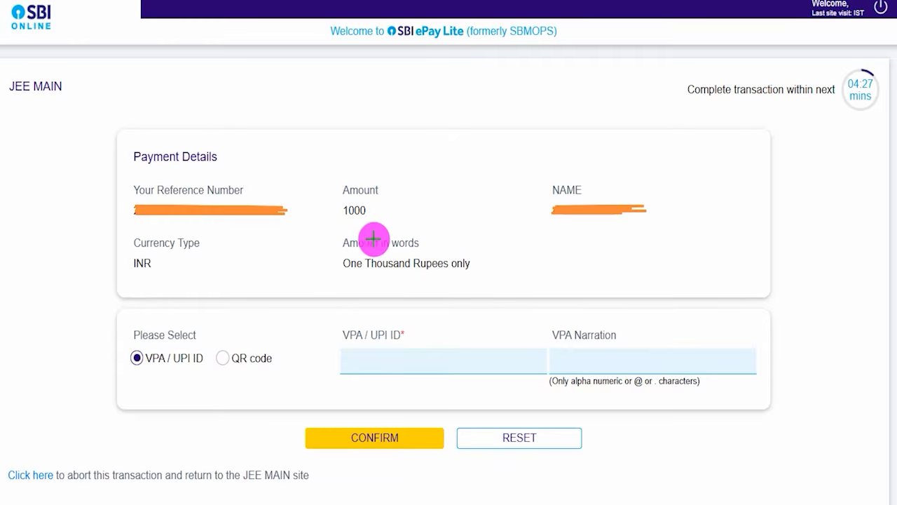
# Tick-mark the VPA / UPI ID and QR code choices plus the UPI ID and VPA Narration fields, and draw an arrow to CONFIRM.
pyautogui.moveTo(158, 369); pyautogui.dragTo(181, 335)
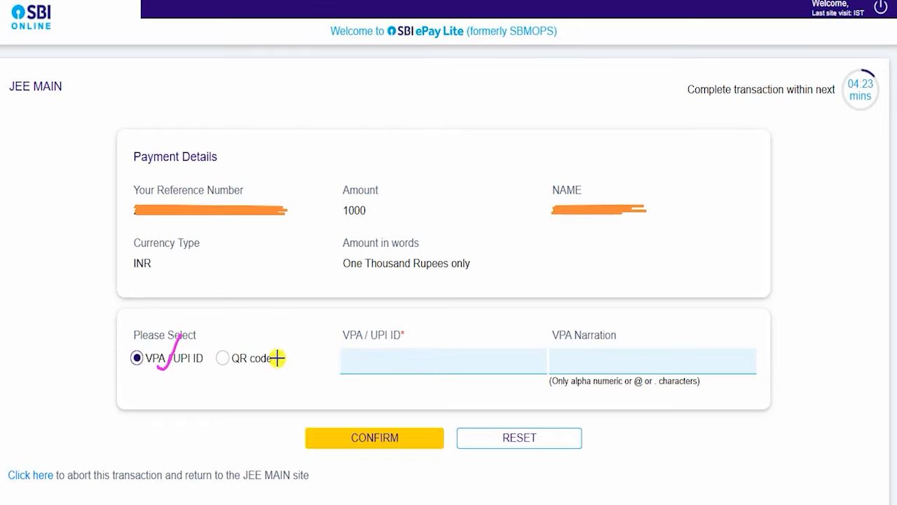
pyautogui.moveTo(277, 358); pyautogui.dragTo(301, 322)
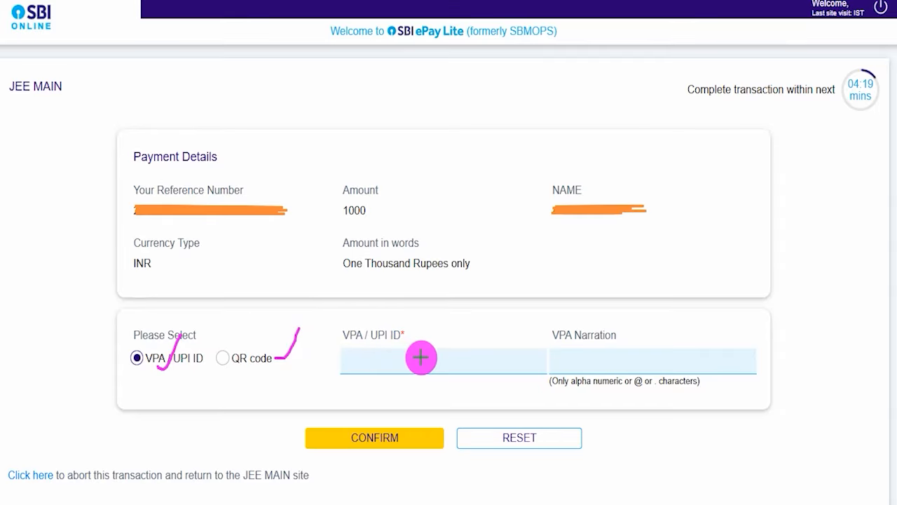
pyautogui.moveTo(420, 358); pyautogui.dragTo(451, 331)
pyautogui.moveTo(633, 363); pyautogui.dragTo(667, 318)
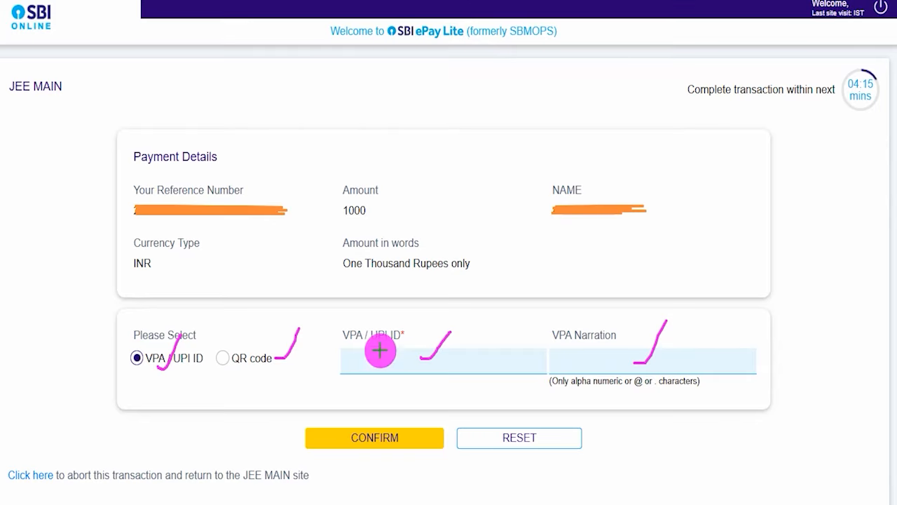
pyautogui.moveTo(138, 431); pyautogui.dragTo(300, 440)
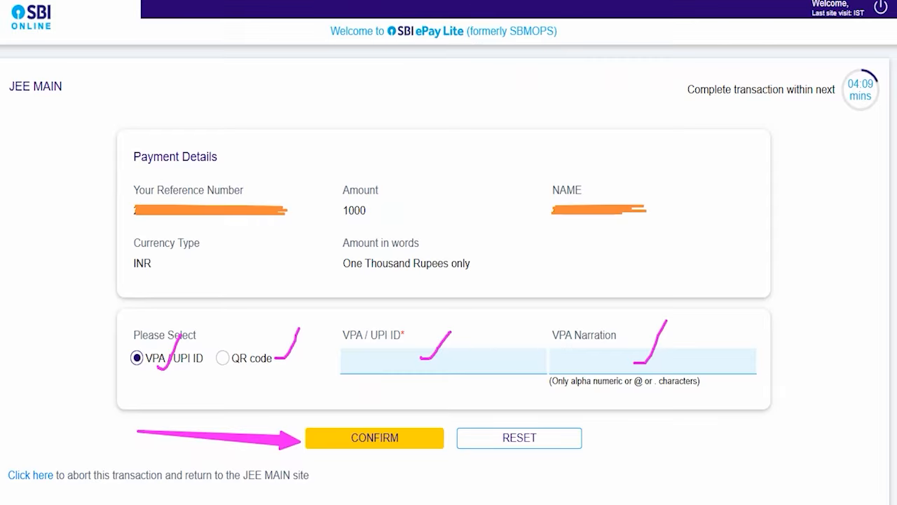
pyautogui.moveTo(226, 358); pyautogui.dragTo(252, 322)
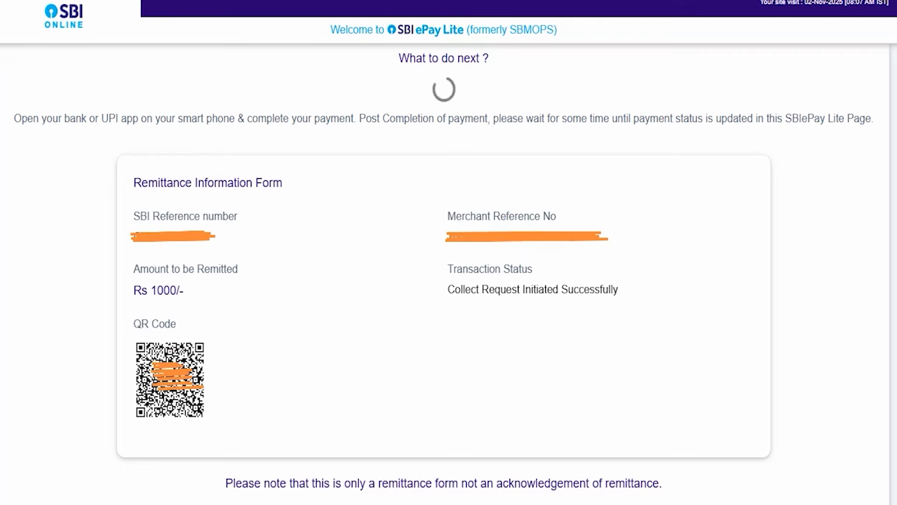
# Draw tick marks beside the payment QR code and across the blank area of the Remittance Information Form.
pyautogui.moveTo(214, 370); pyautogui.dragTo(274, 317)
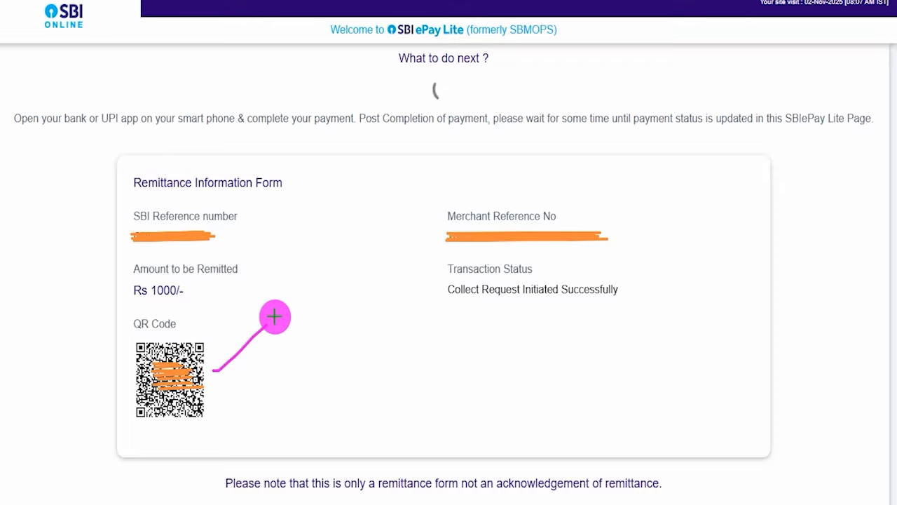
pyautogui.moveTo(292, 315)
pyautogui.mouseDown()
pyautogui.moveTo(306, 323)
pyautogui.moveTo(356, 249)
pyautogui.mouseUp()
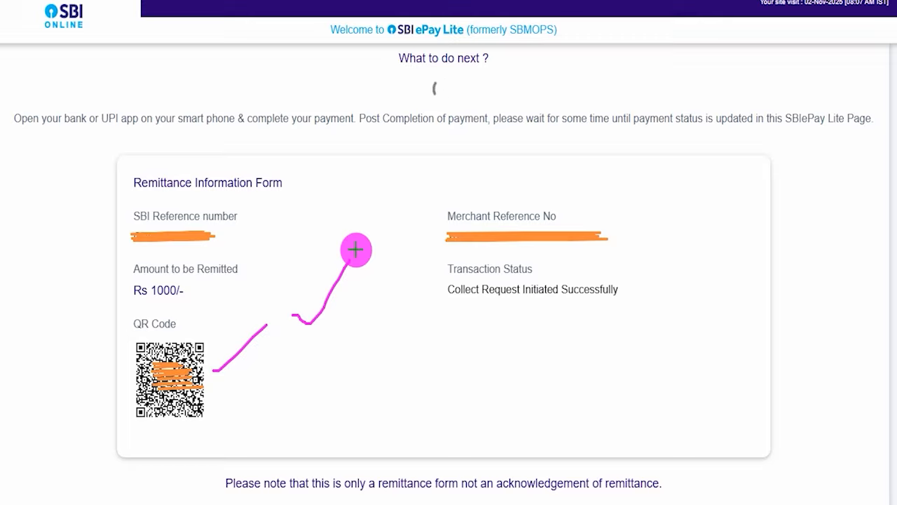
pyautogui.moveTo(333, 352); pyautogui.dragTo(391, 294)
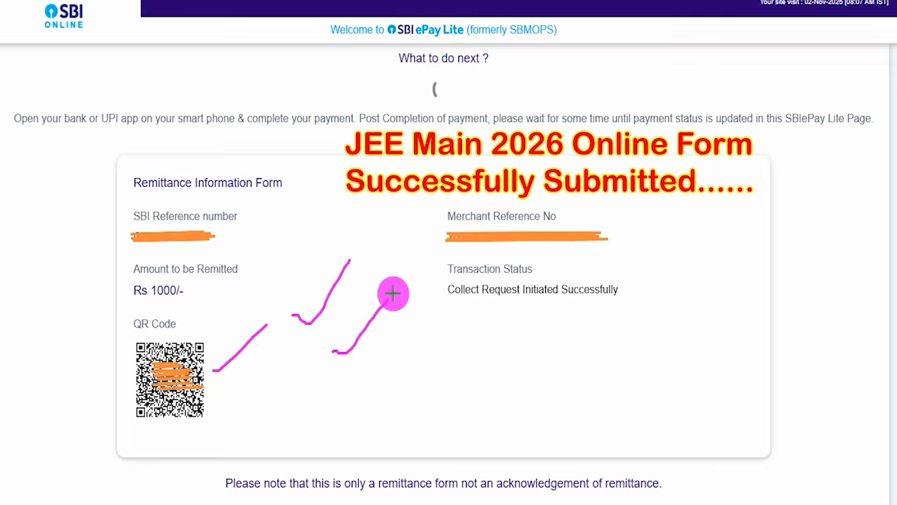
pyautogui.moveTo(495, 377); pyautogui.dragTo(552, 326)
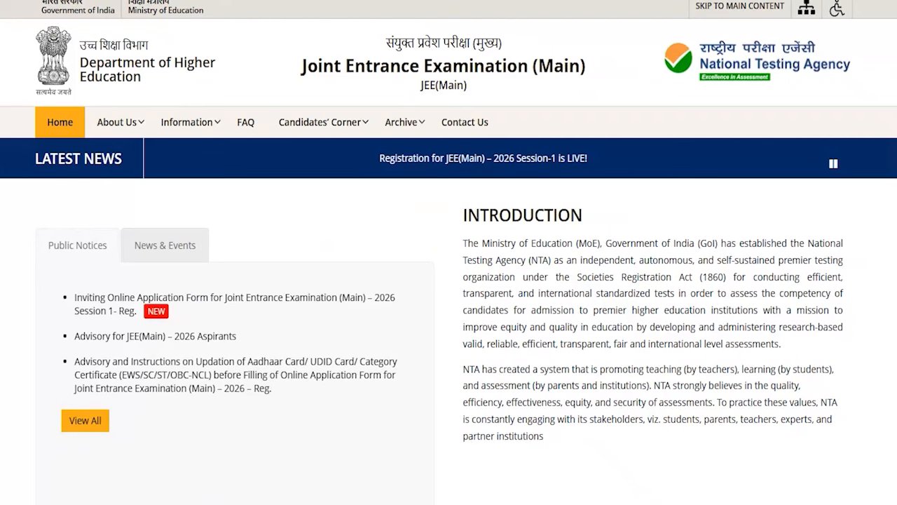
pyautogui.moveTo(479, 209); pyautogui.dragTo(568, 209)
pyautogui.click(451, 232)
pyautogui.scroll(-1, 451, 232)
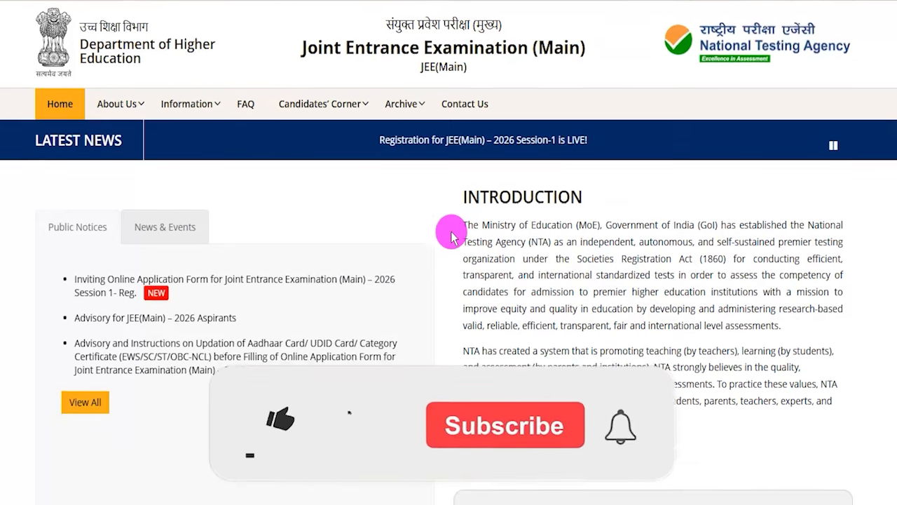
pyautogui.scroll(-10, 452, 232)
pyautogui.scroll(12, 451, 231)
pyautogui.moveTo(408, 126)
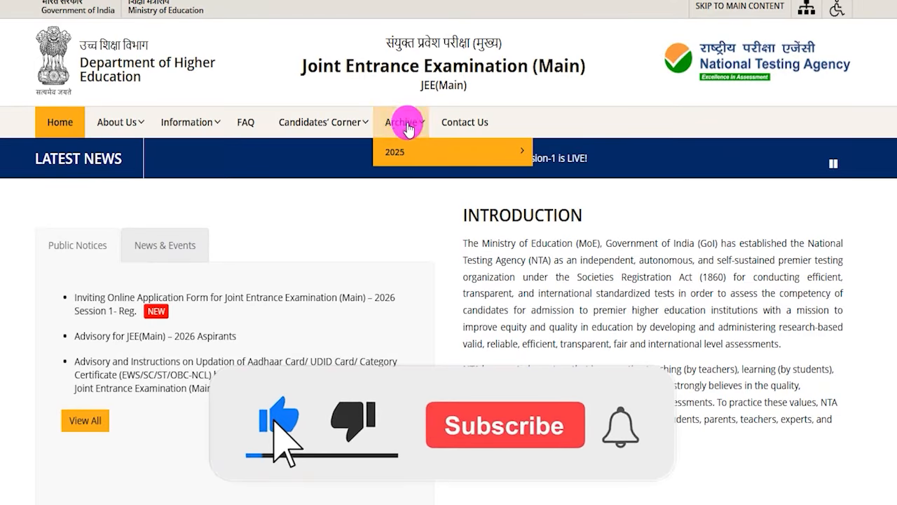
pyautogui.moveTo(356, 125)
pyautogui.moveTo(355, 214)
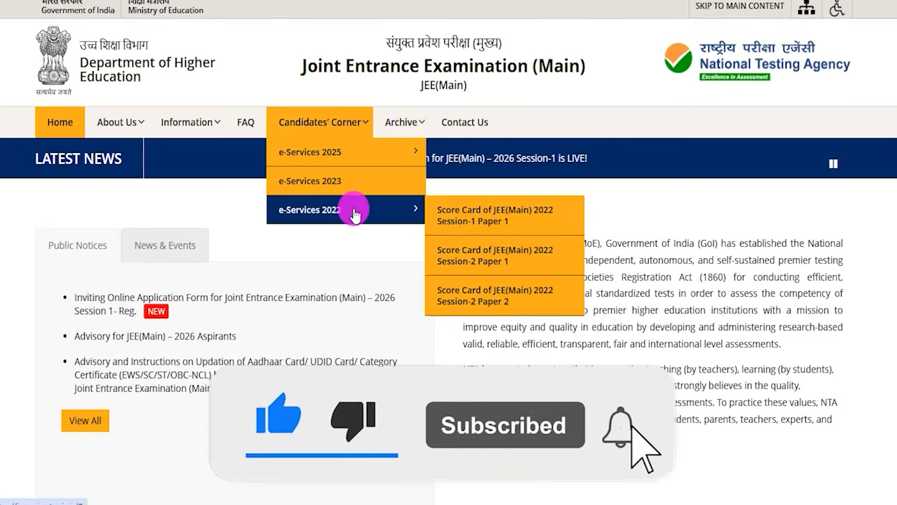